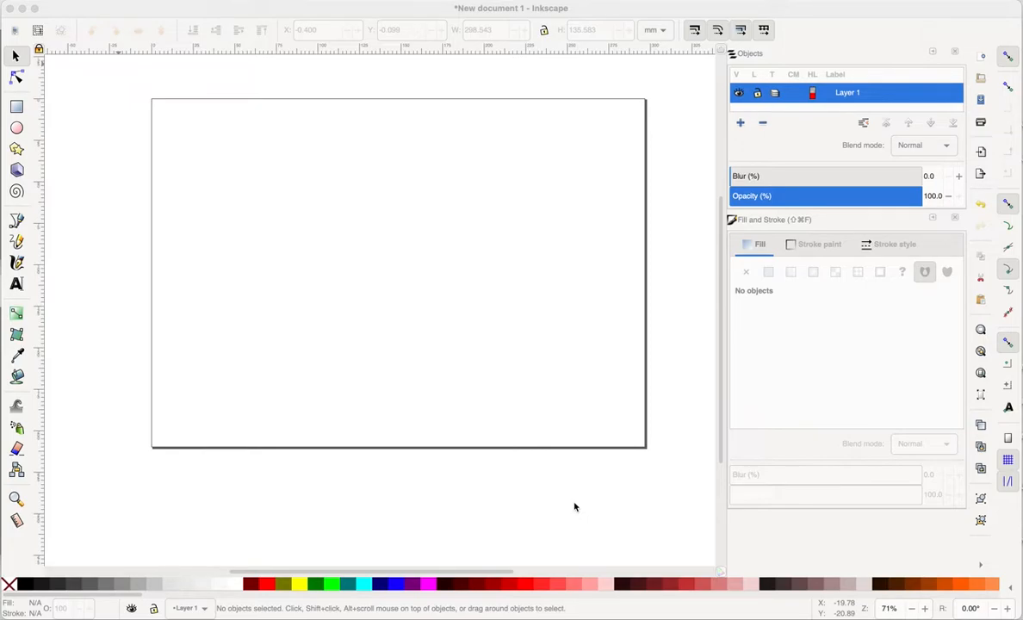
Switch to Preview to examine the open step-by-step drawing sheets, and return to Inkscape.
key("super+Tab")
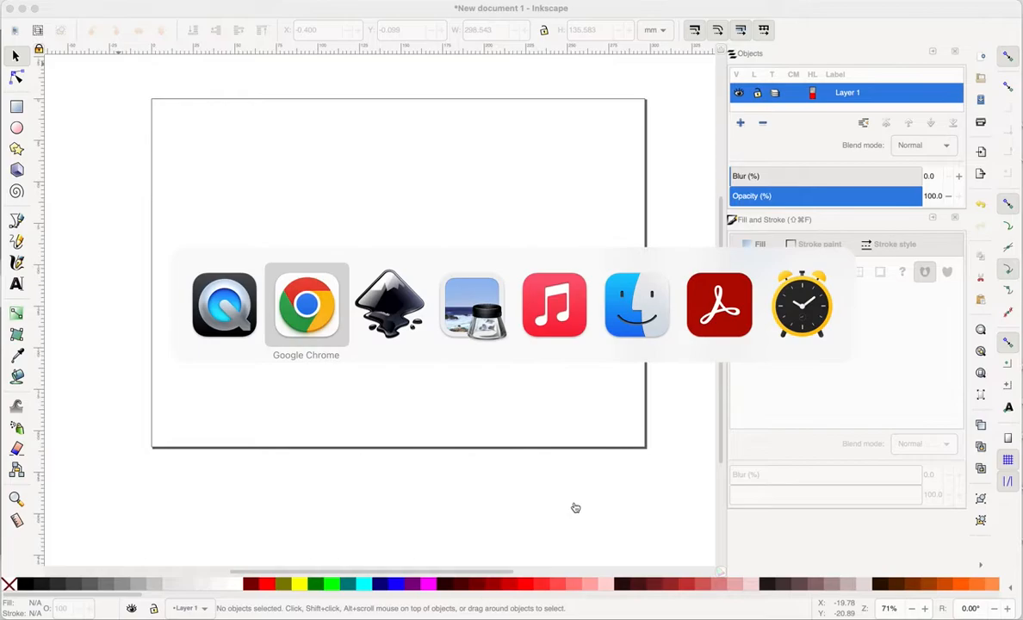
key("super+Tab")
key("super+Tab")
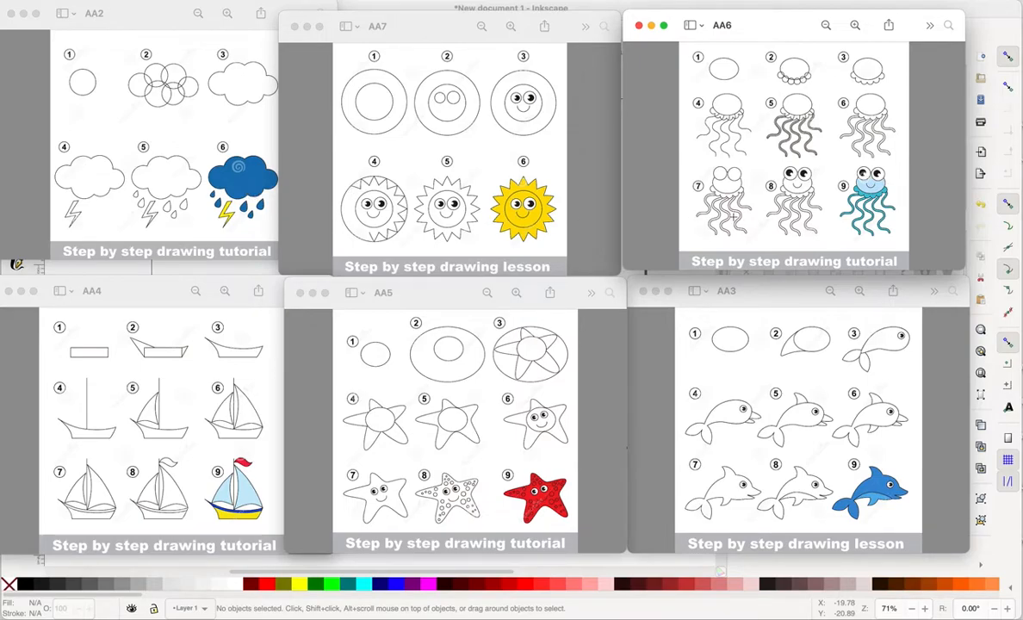
key("super+Tab")
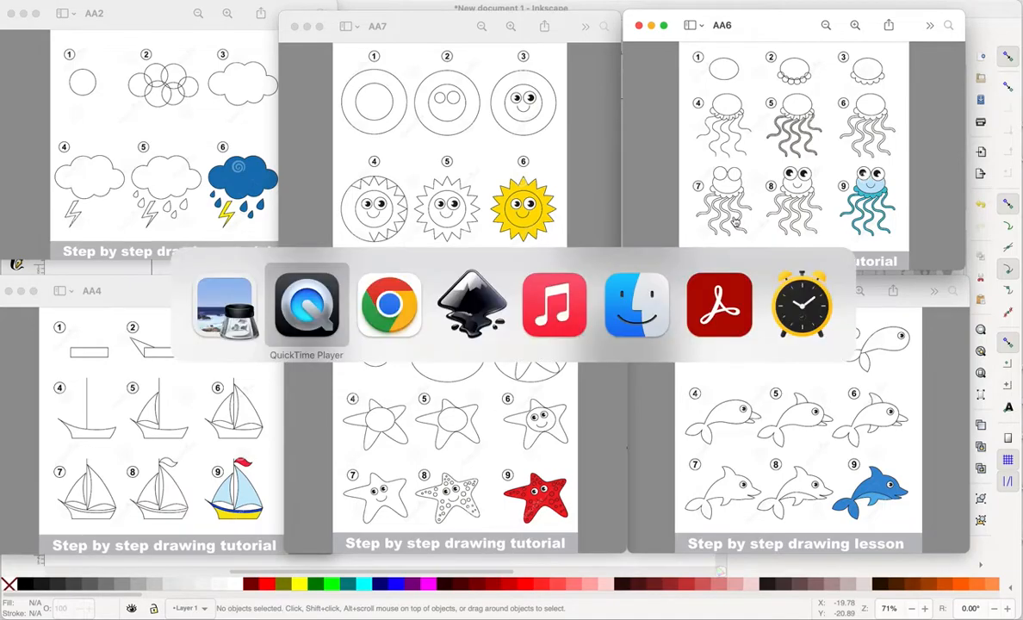
key("super+Tab")
key("super+Tab")
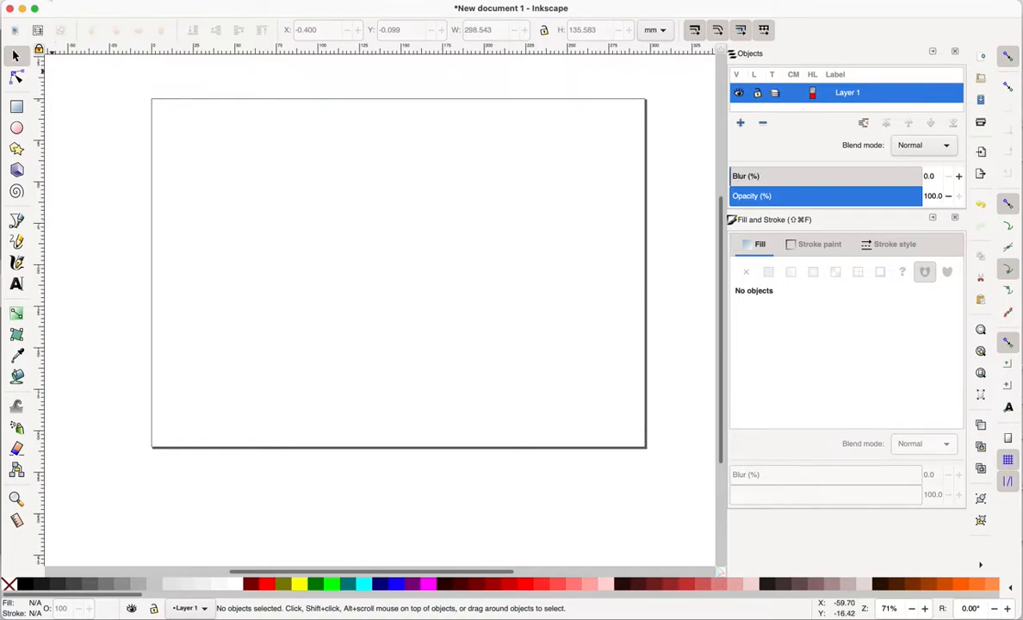
Set the A4 page's orientation to landscape in the document properties.
left_click(80, 0)
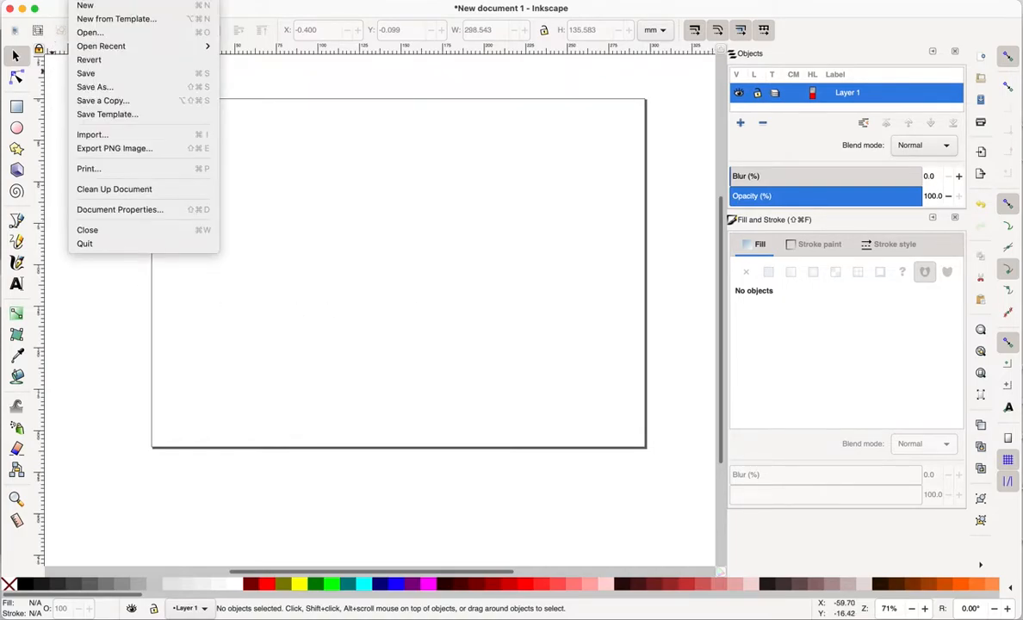
left_click(99, 212)
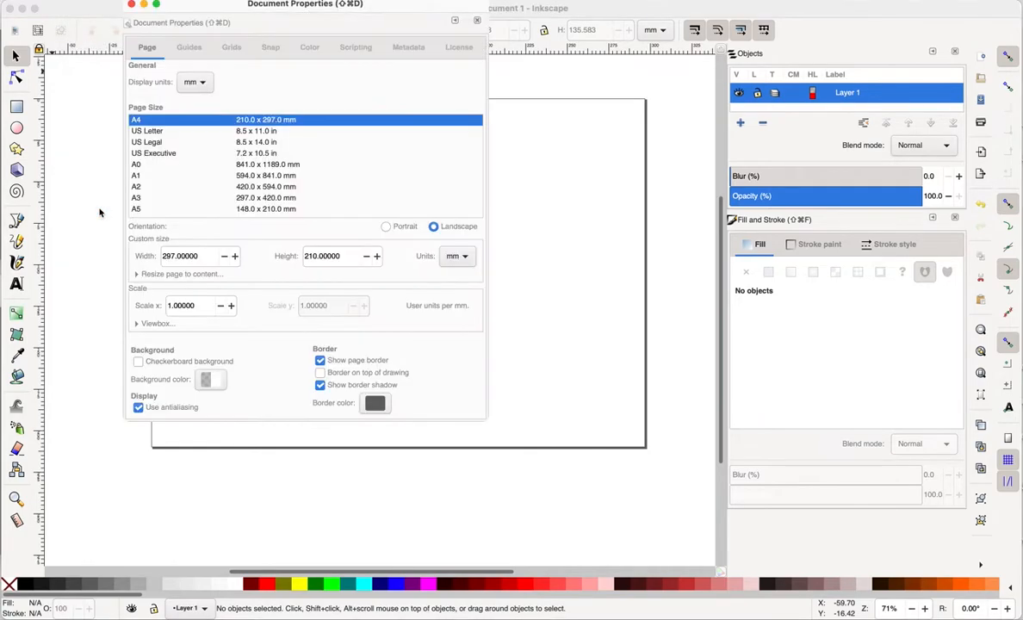
left_click(435, 226)
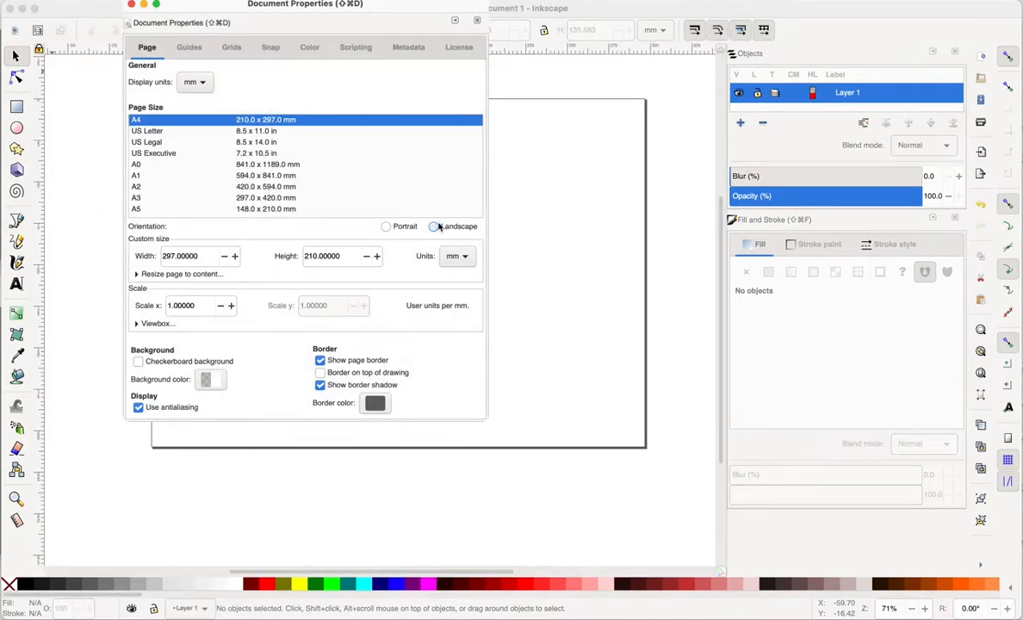
left_click(130, 4)
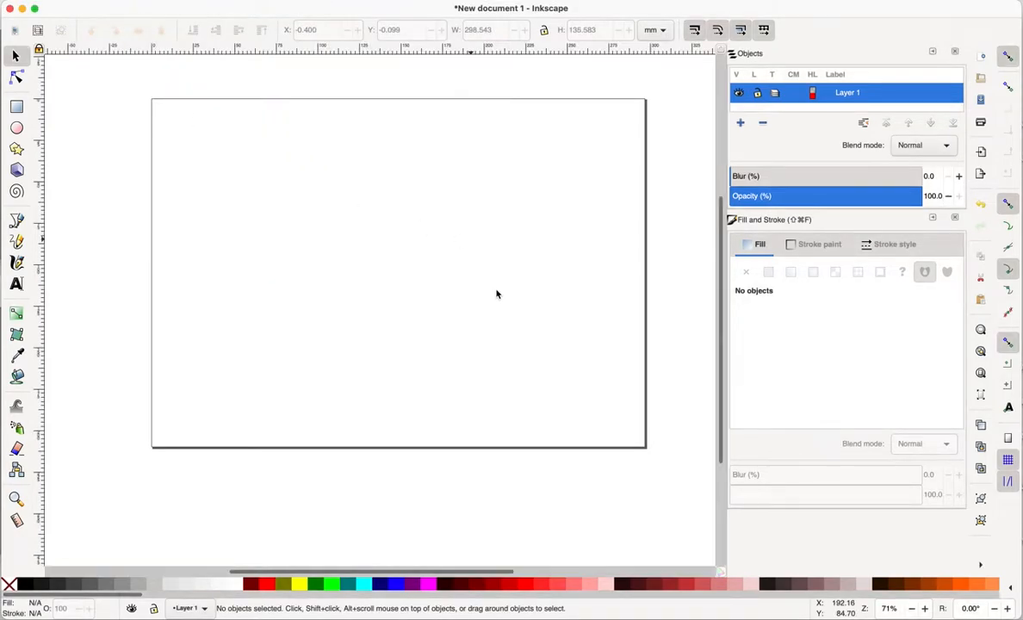
left_click(926, 609)
left_click(926, 609)
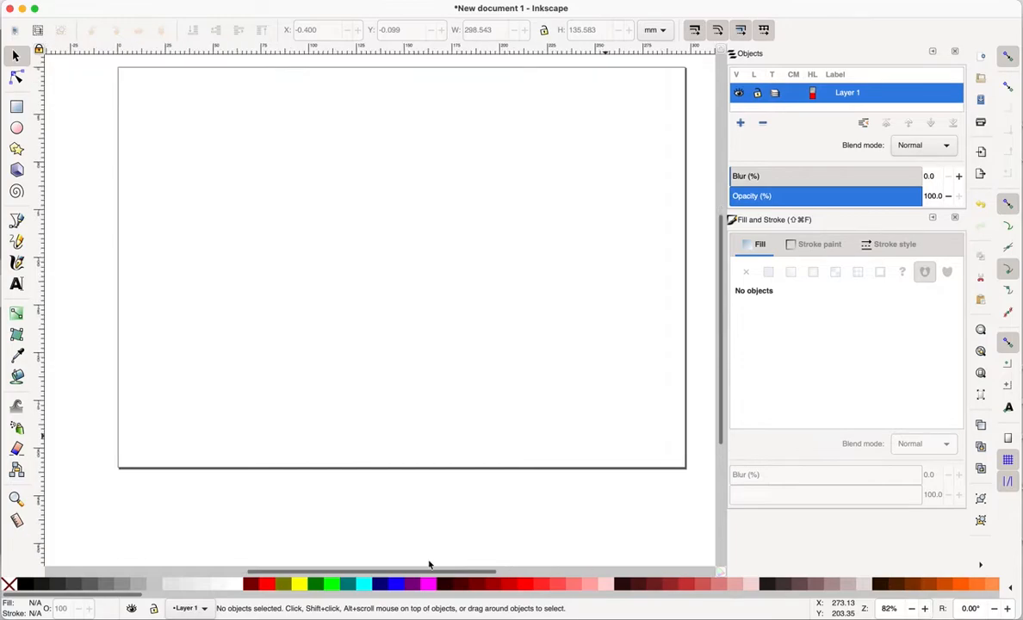
left_click_drag(362, 576, 379, 576)
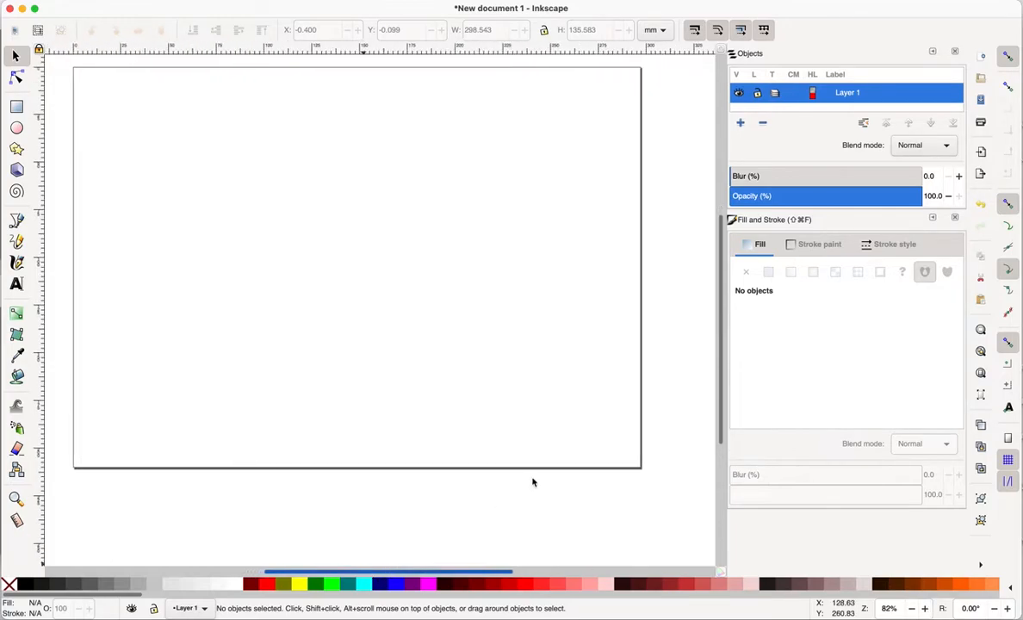
left_click_drag(721, 357, 724, 330)
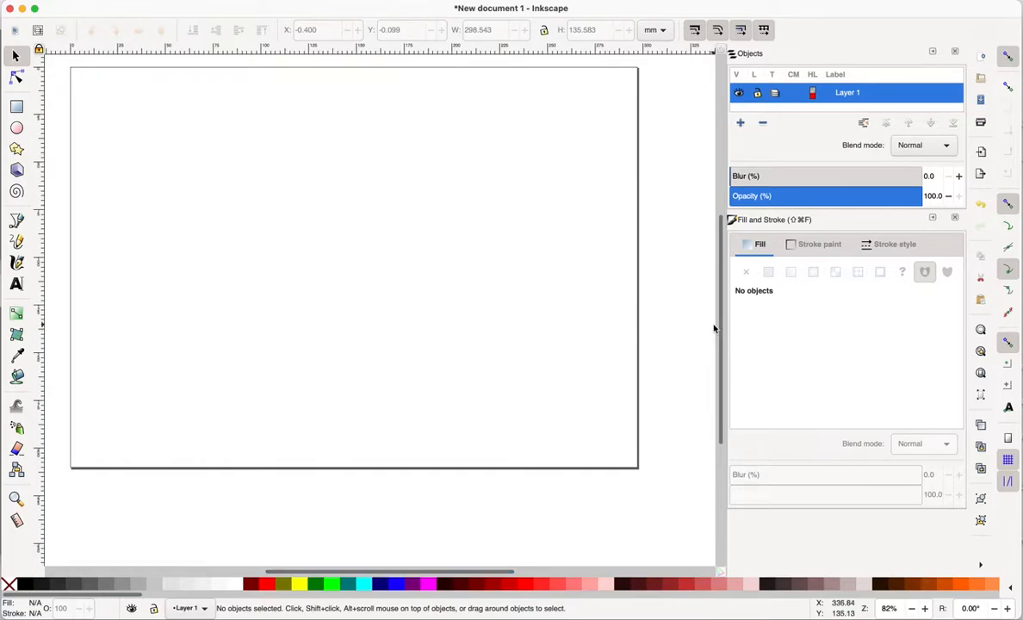
Switch to Preview, copy the six-stage sun drawing from AA7 without its caption, and paste it into the Inkscape document.
key("super+Tab")
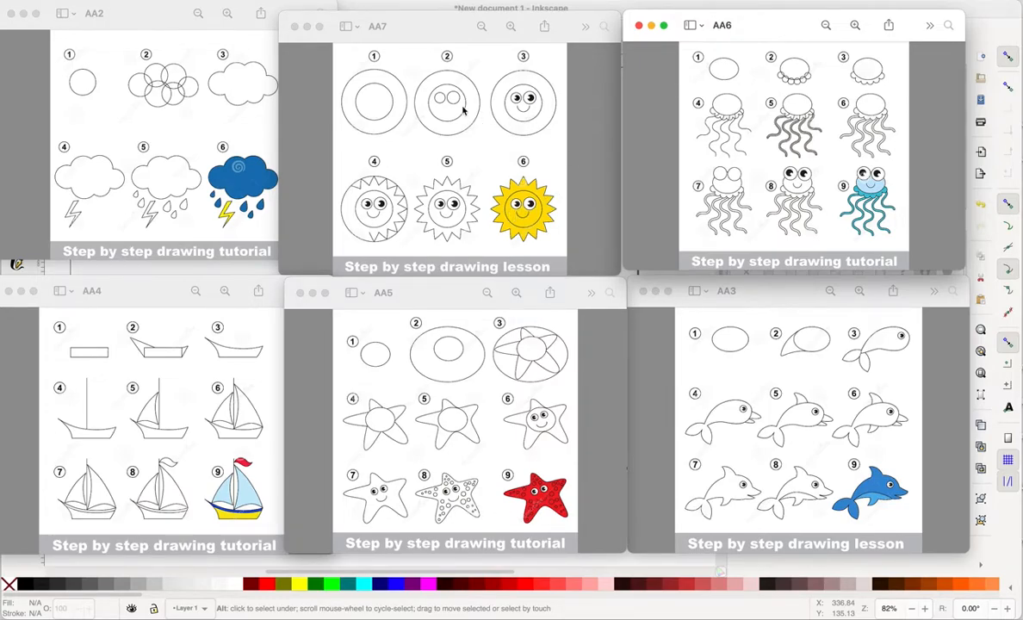
left_click_drag(397, 28, 134, 62)
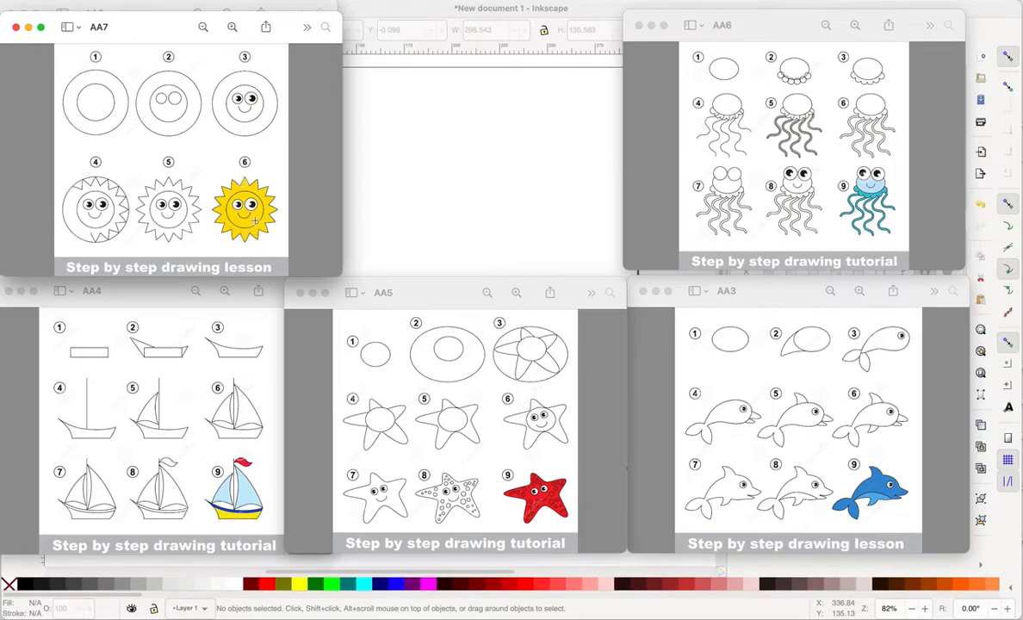
left_click_drag(56, 46, 287, 253)
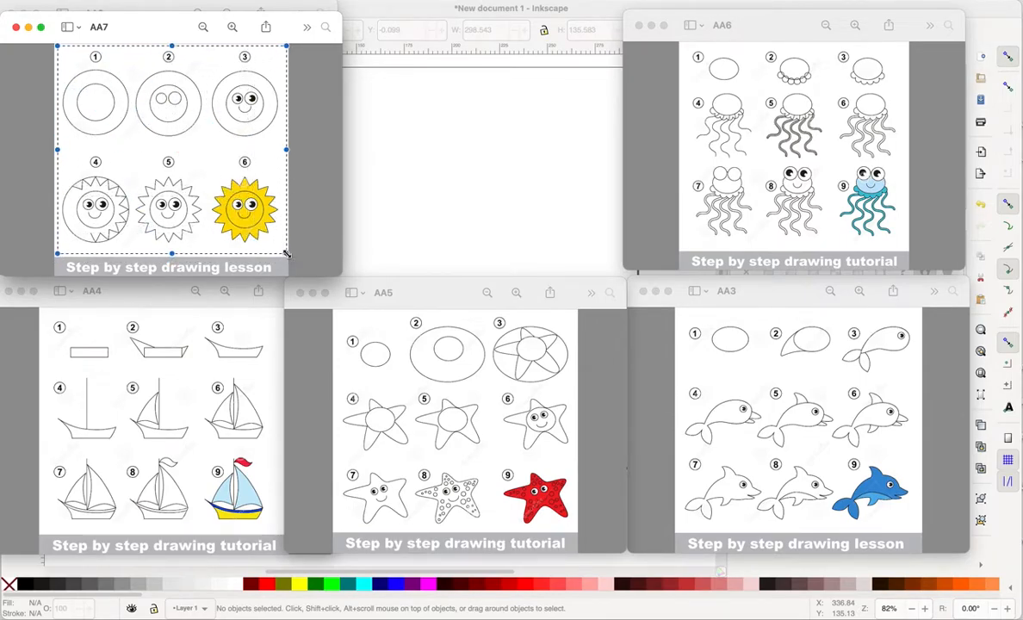
left_click(502, 233)
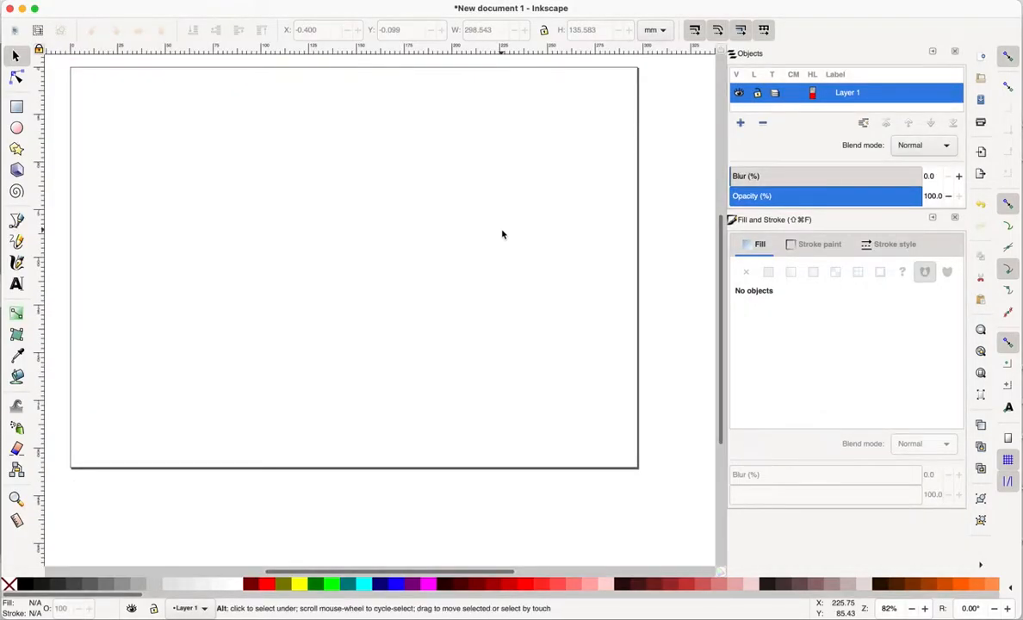
key("super+v")
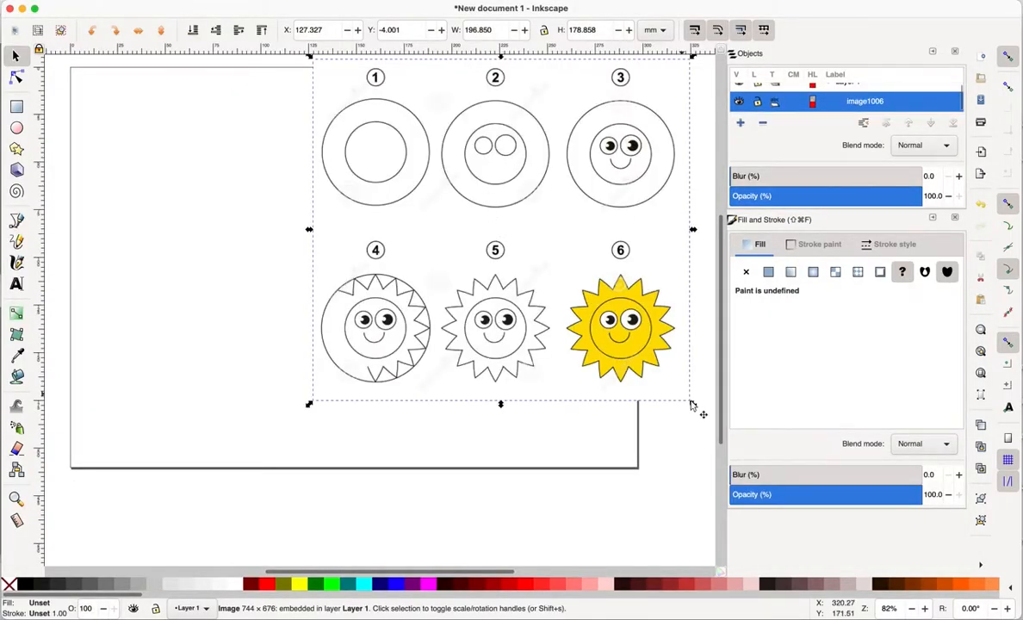
Scale the pasted sun reference to about 92 by 82 mm and place it in the page's lower-left corner.
left_click_drag(695, 404, 492, 220)
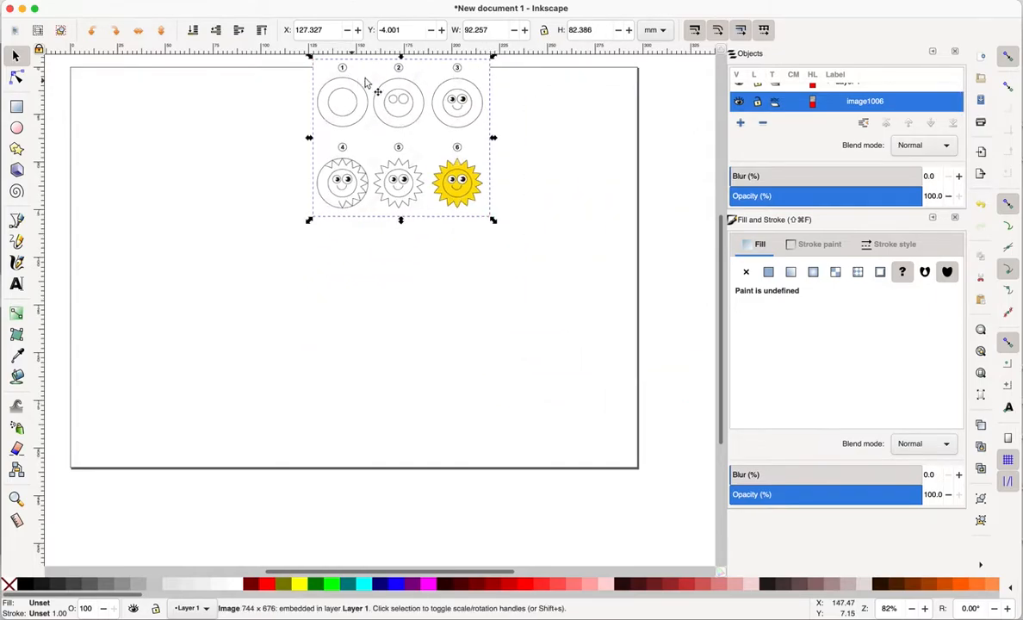
left_click_drag(384, 138, 151, 373)
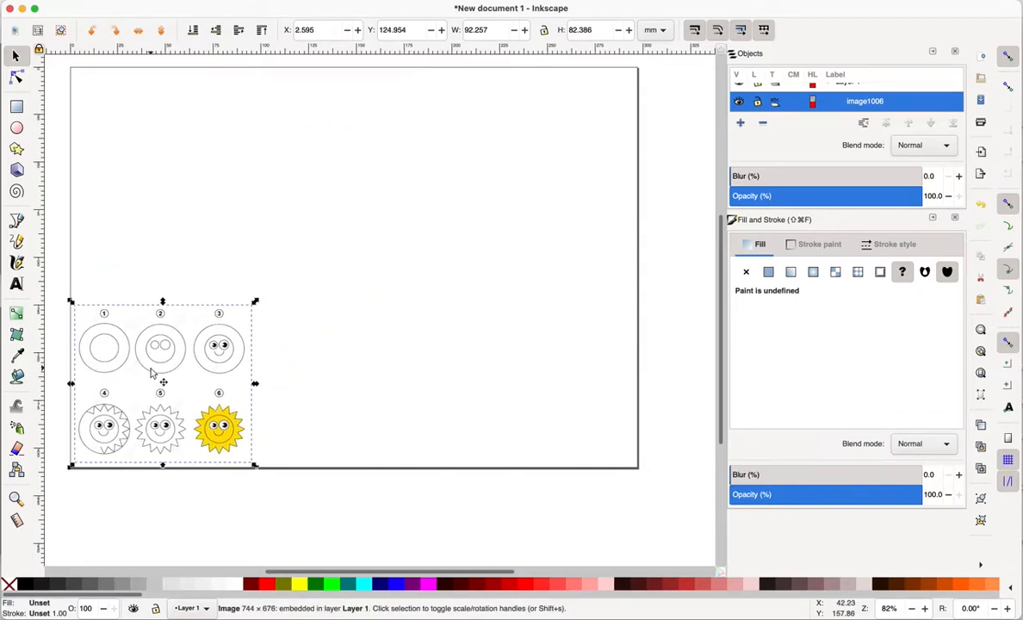
left_click(348, 215)
Draw an outer circle about 78 mm wide near the page's middle and centre a circle about 44 mm wide inside it.
key("e")
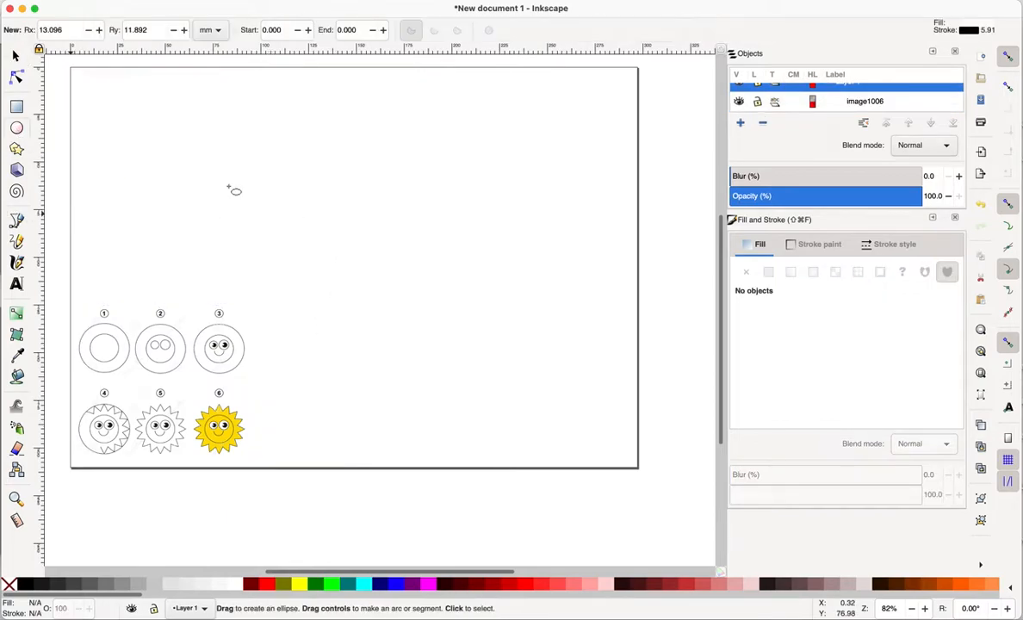
left_click_drag(325, 171, 477, 315)
left_click(17, 128)
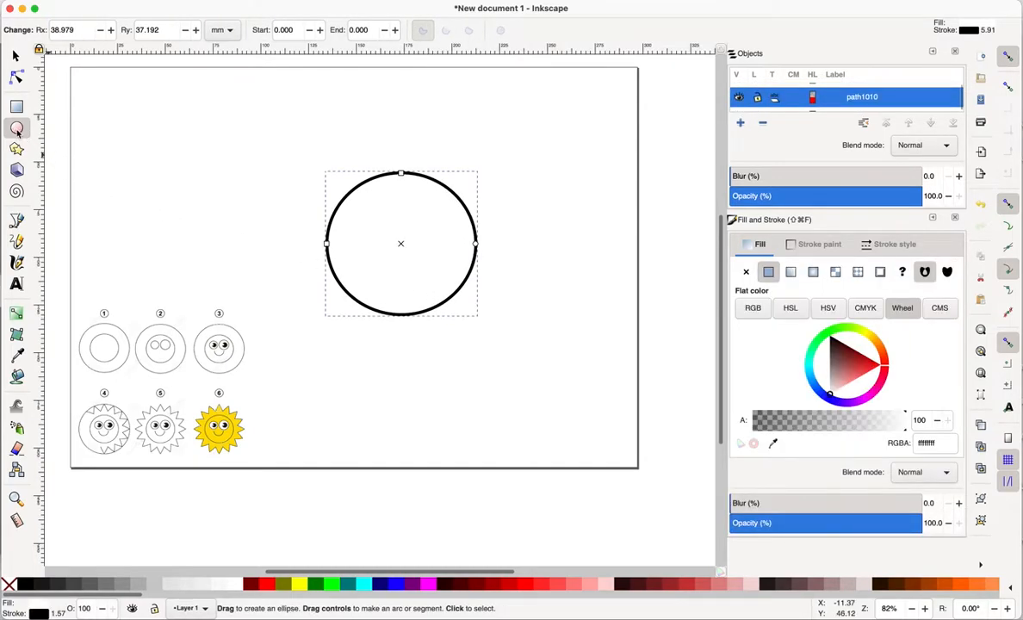
mouse_move(366, 208)
left_mouse_down()
mouse_move(426, 279)
mouse_move(452, 292)
left_mouse_up()
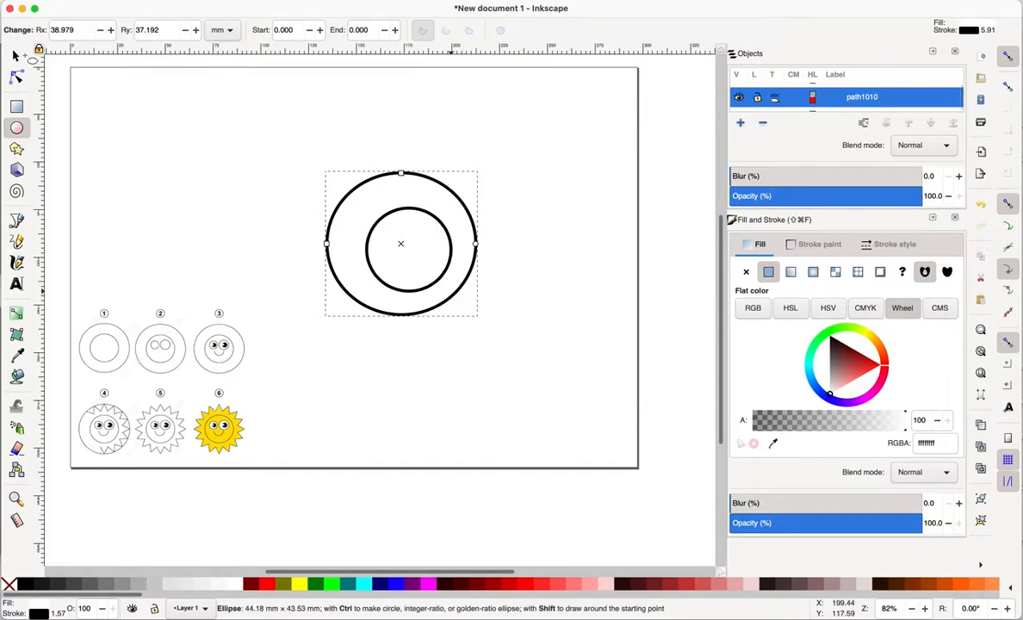
key("s")
mouse_move(381, 217)
left_mouse_down()
mouse_move(343, 202)
mouse_move(377, 217)
left_mouse_up()
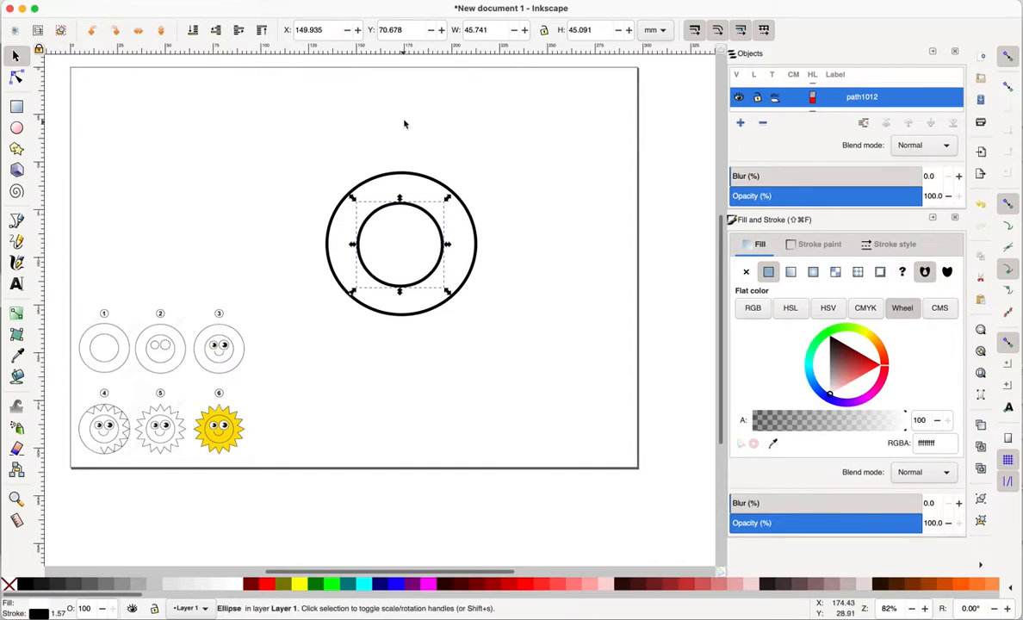
left_click(404, 123)
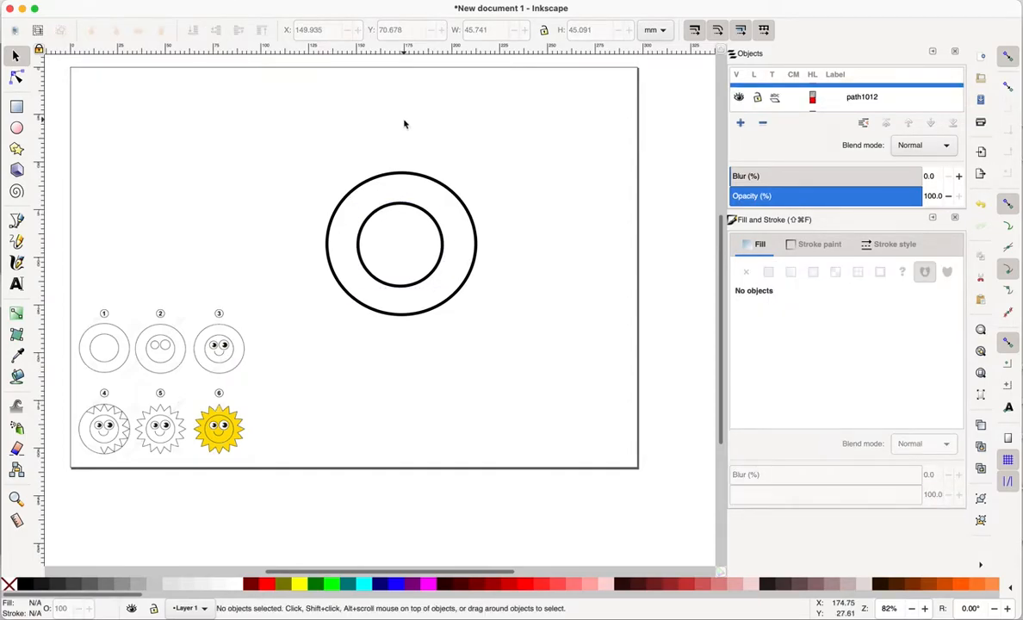
Draw two eye circles in the upper part of the inner circle, the left about 9 mm and the right about 12 mm wide.
left_click(17, 127)
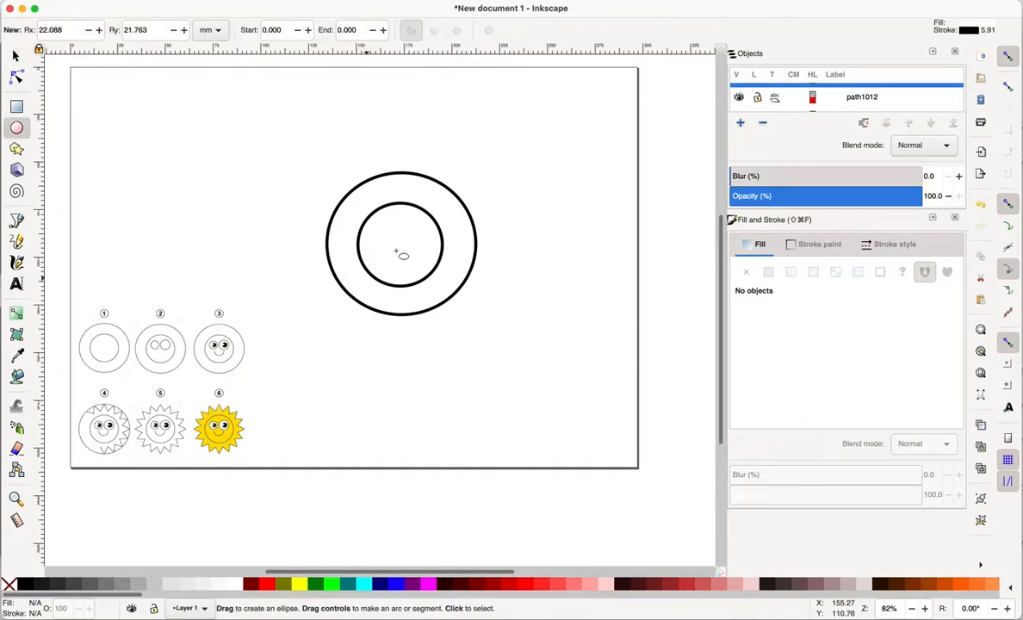
left_click_drag(374, 218, 392, 241)
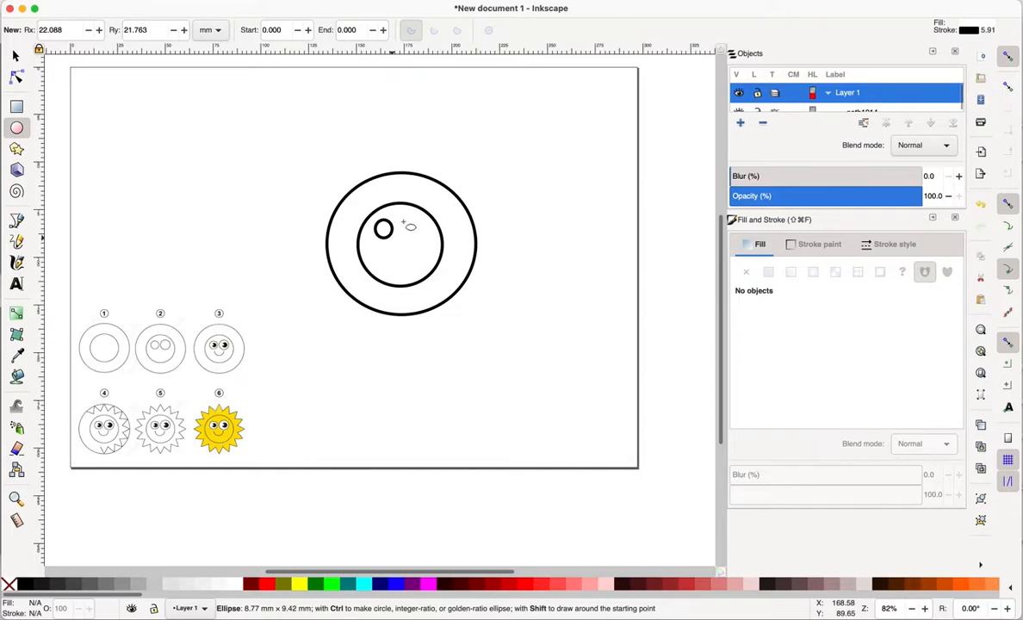
left_click_drag(400, 216, 423, 241)
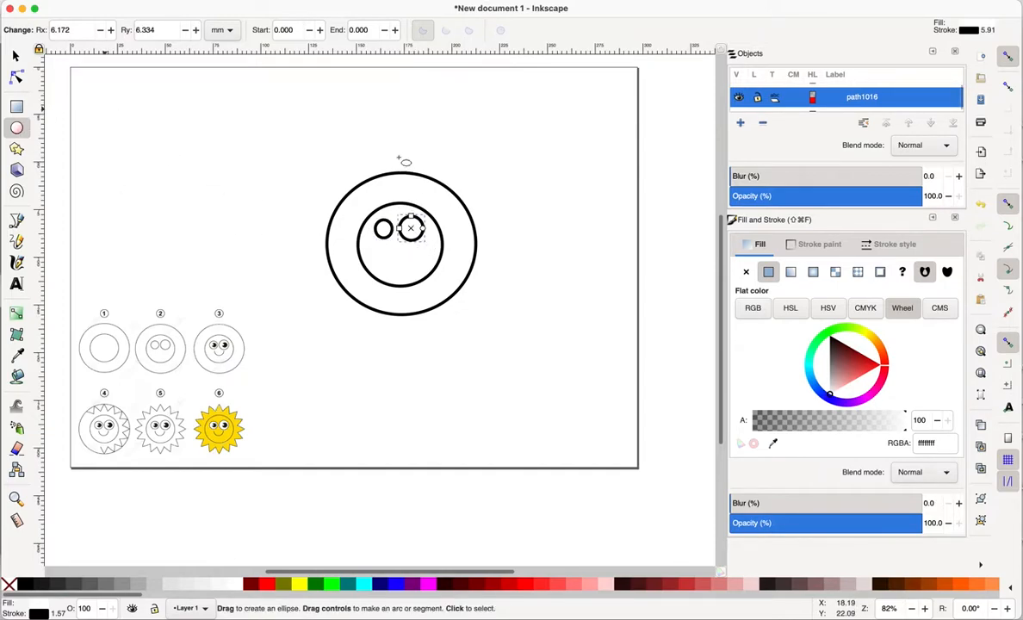
Draw a pupil ellipse about 5 by 6 mm, fill it black and move it into the left eye.
left_click_drag(389, 143, 400, 155)
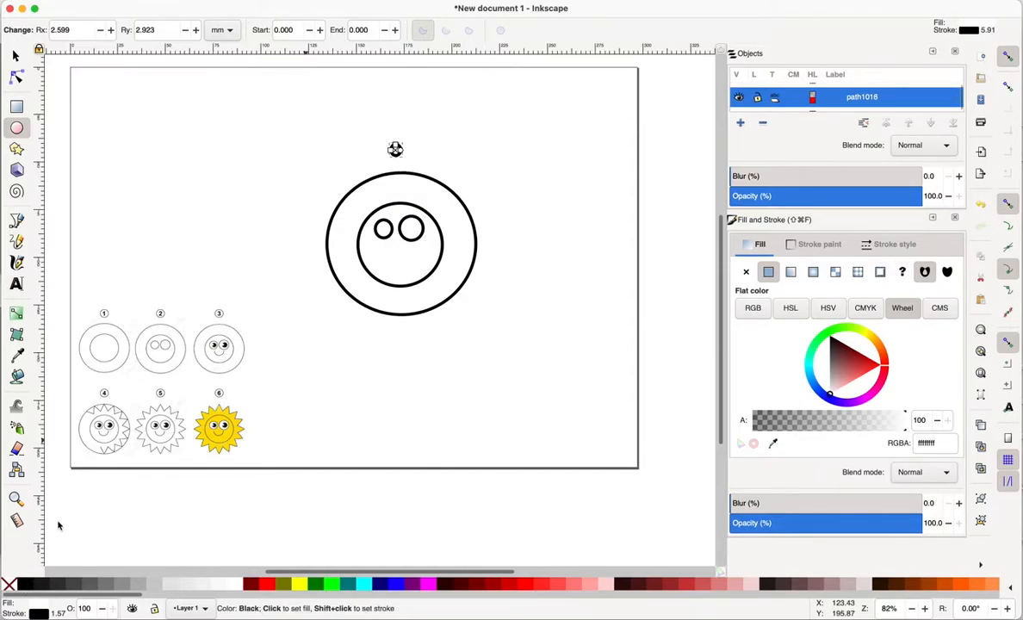
left_click(25, 584)
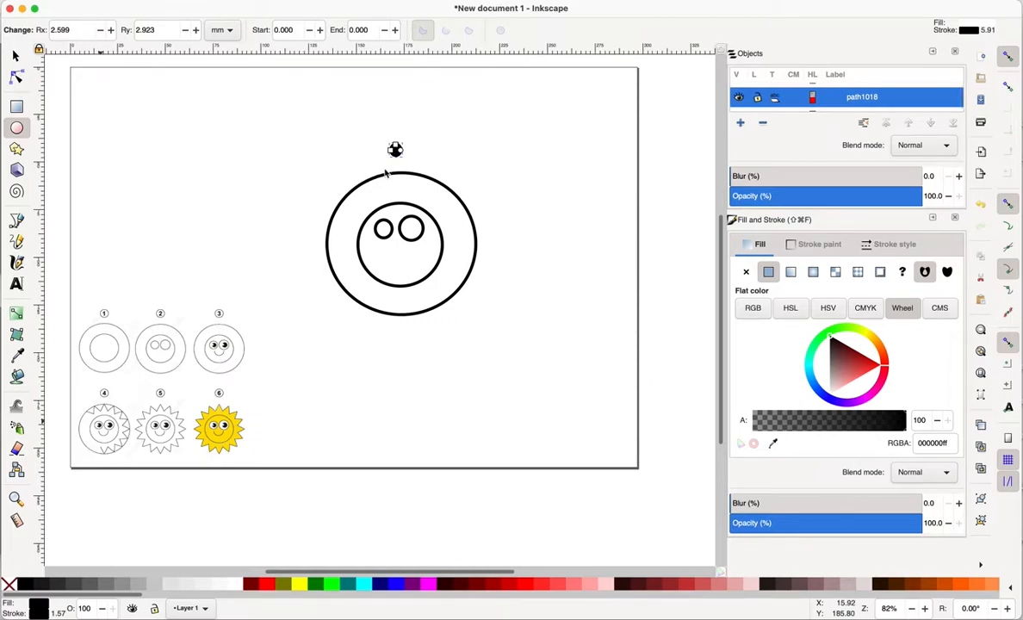
key("s")
left_click_drag(395, 150, 391, 229)
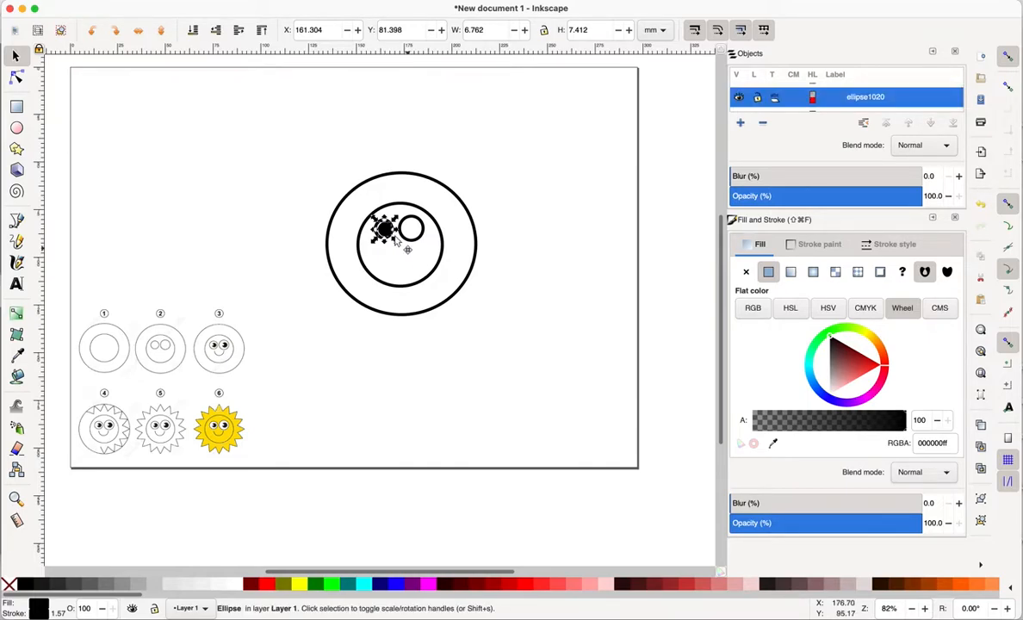
Duplicate the black pupil and place one of the two pupils in the right eye.
left_click(106, 0)
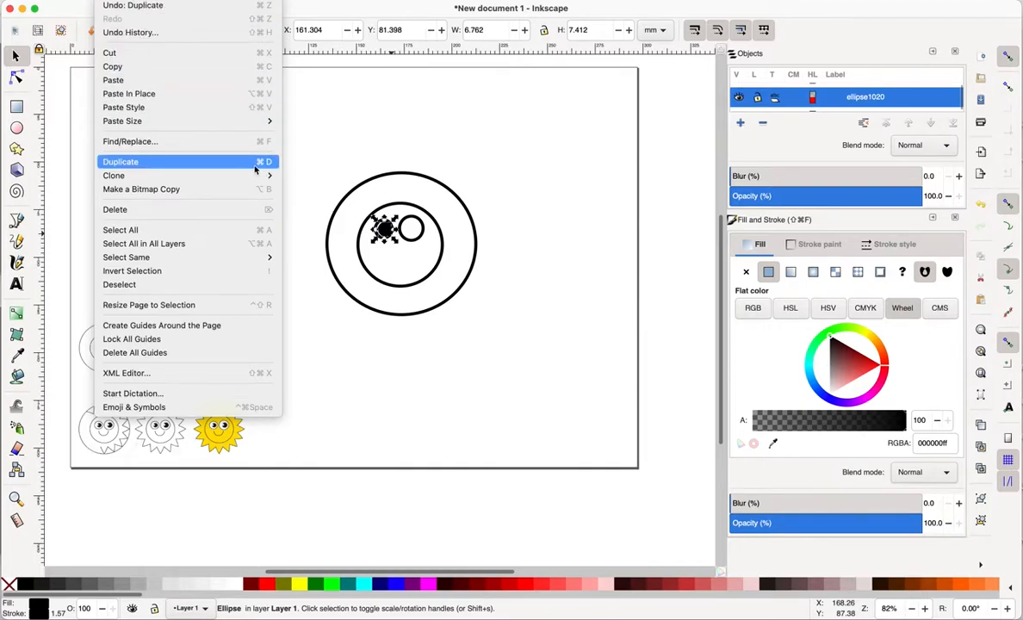
left_click(405, 125)
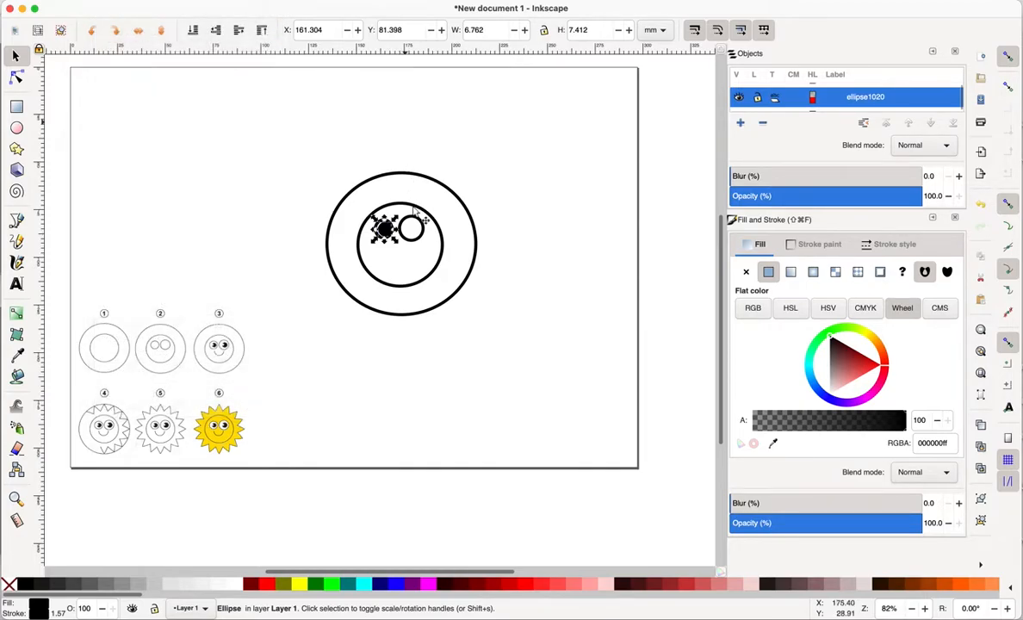
left_click_drag(388, 231, 420, 238)
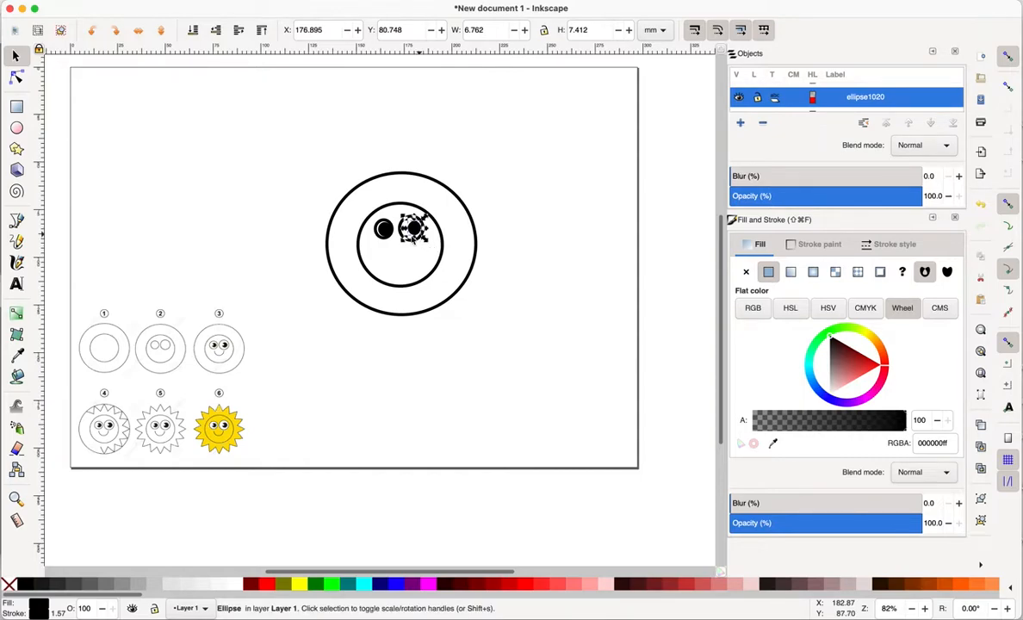
Draw a small highlight circle about 3 mm wide above the outer circle, with its fill and stroke both white.
key("e")
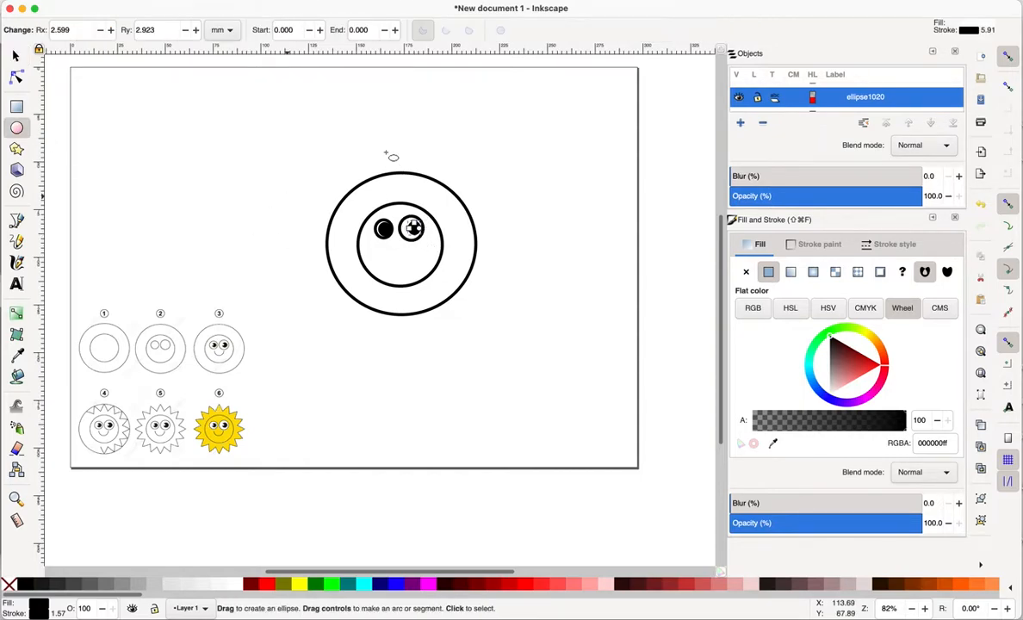
left_click_drag(385, 152, 388, 156)
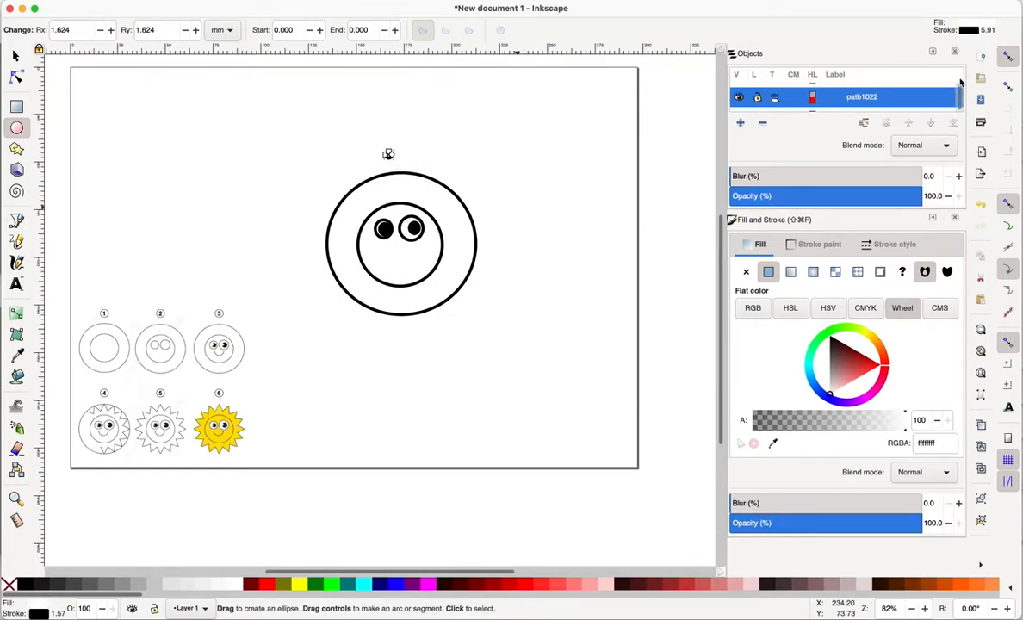
left_click(955, 53)
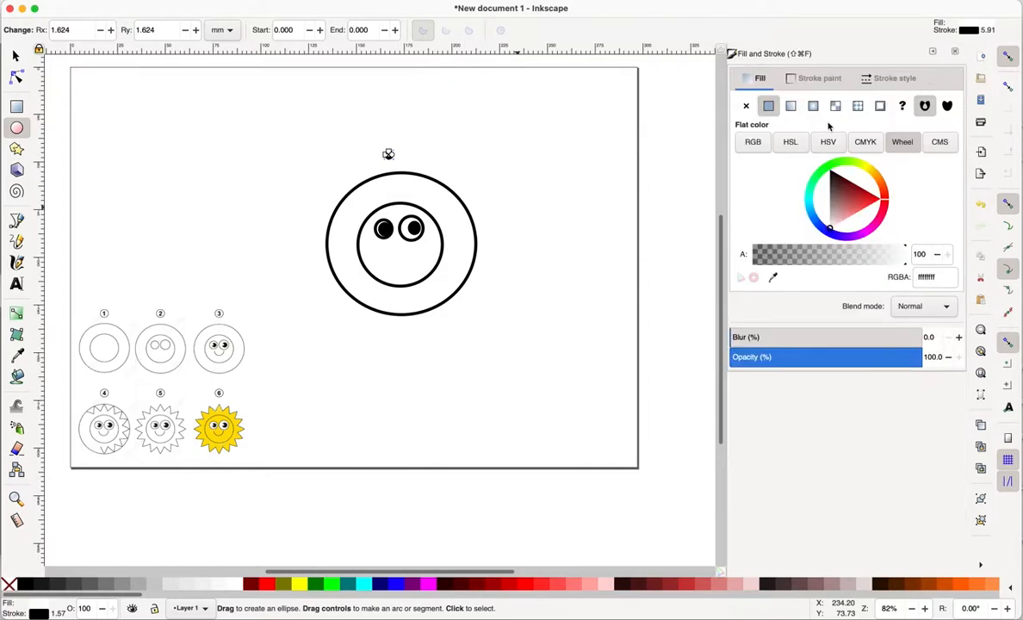
left_click(819, 78)
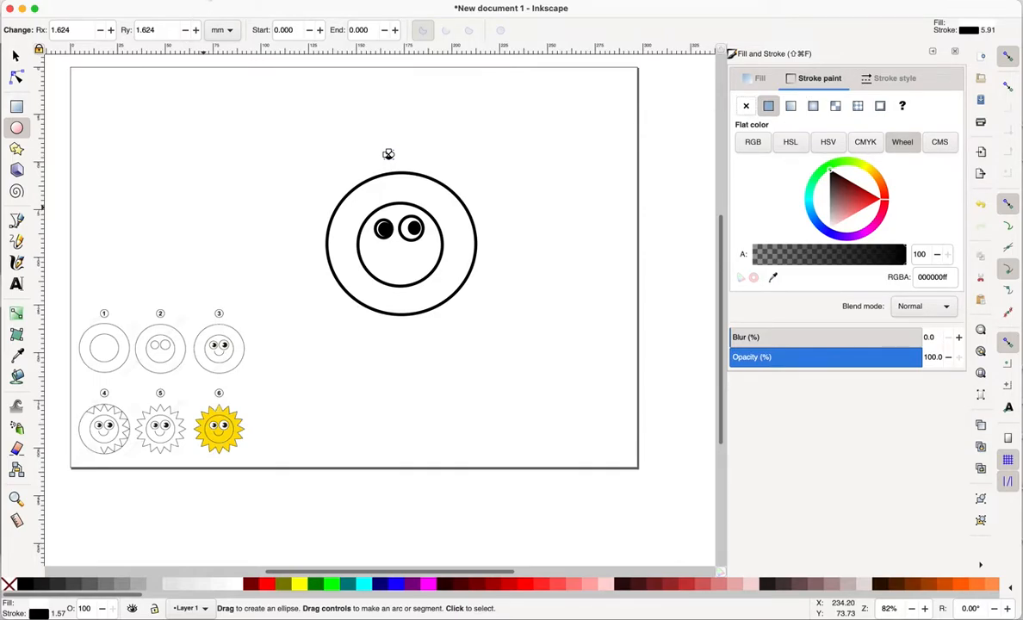
left_click(209, 0)
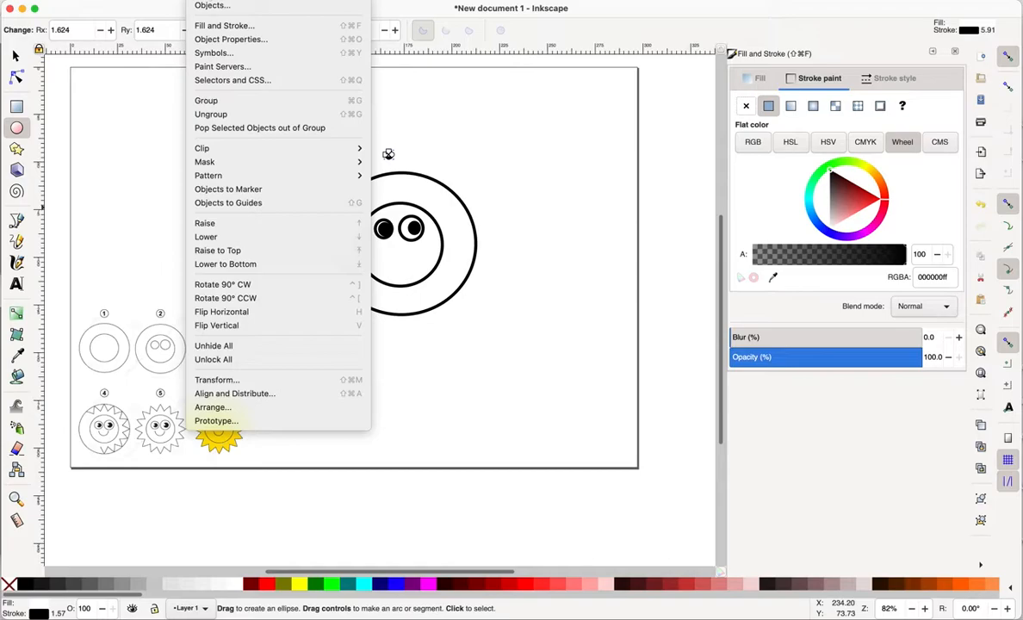
left_click(207, 26)
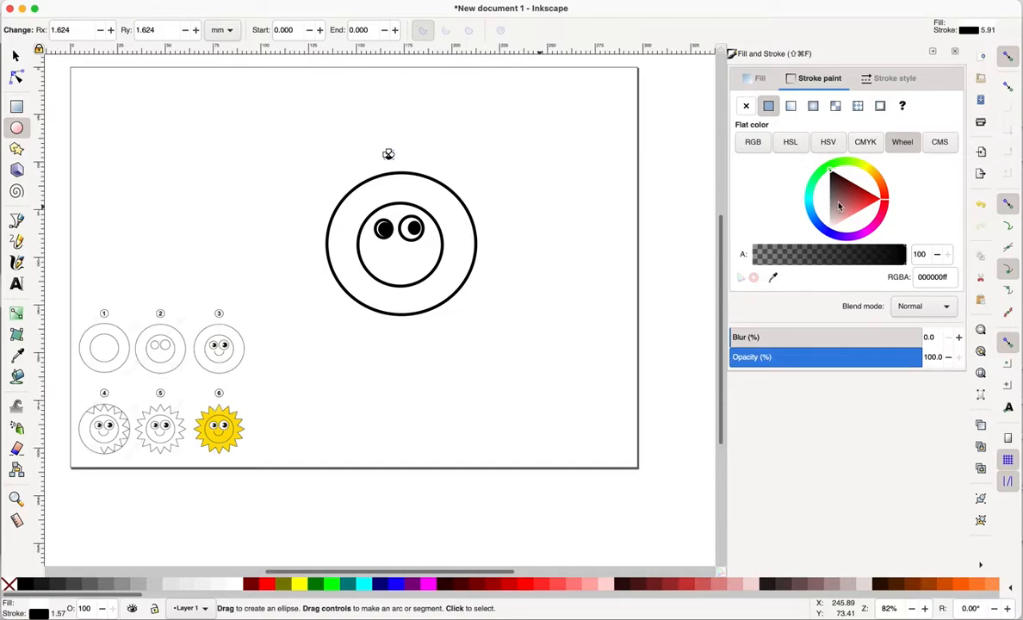
left_click_drag(840, 205, 824, 247)
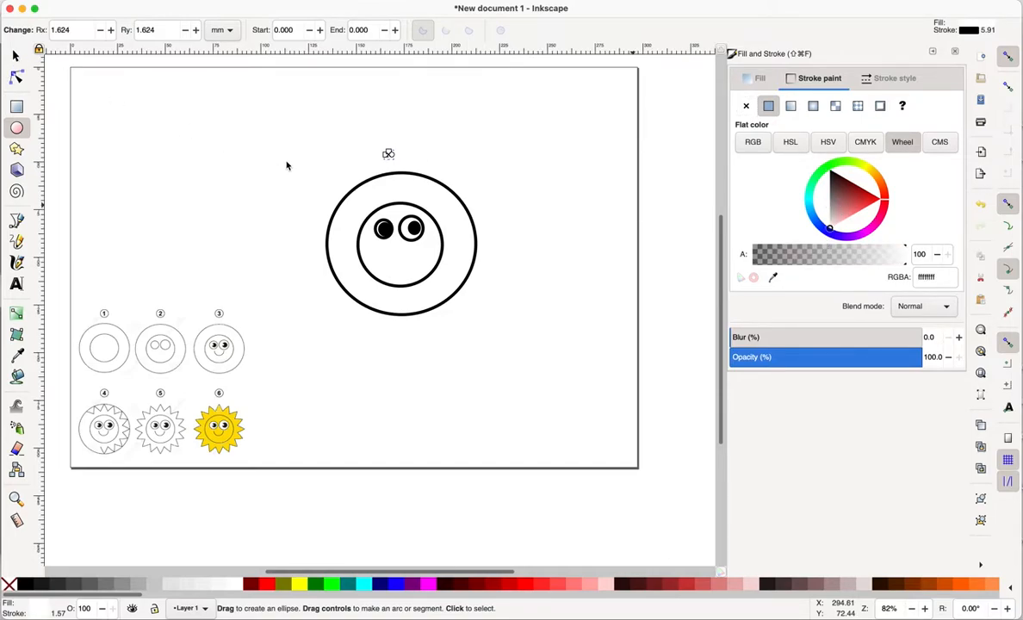
Place the small white highlight circle on the left pupil and a copy of it on the right pupil.
key("s")
key("Delete")
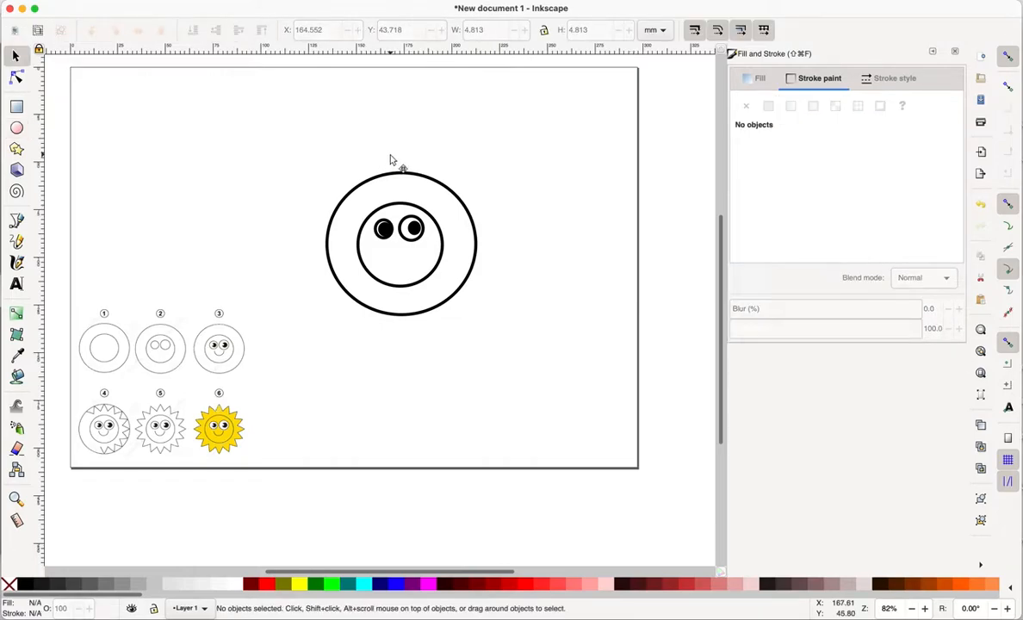
left_click(391, 160)
mouse_move(390, 159)
left_mouse_down()
mouse_move(406, 178)
mouse_move(394, 236)
left_mouse_up()
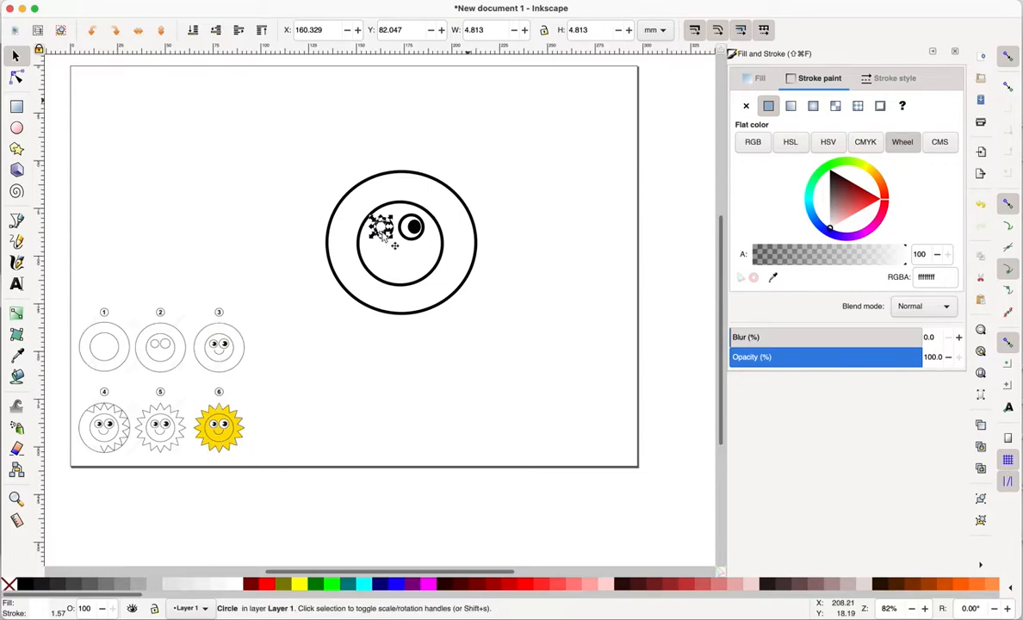
left_click_drag(394, 241, 429, 240)
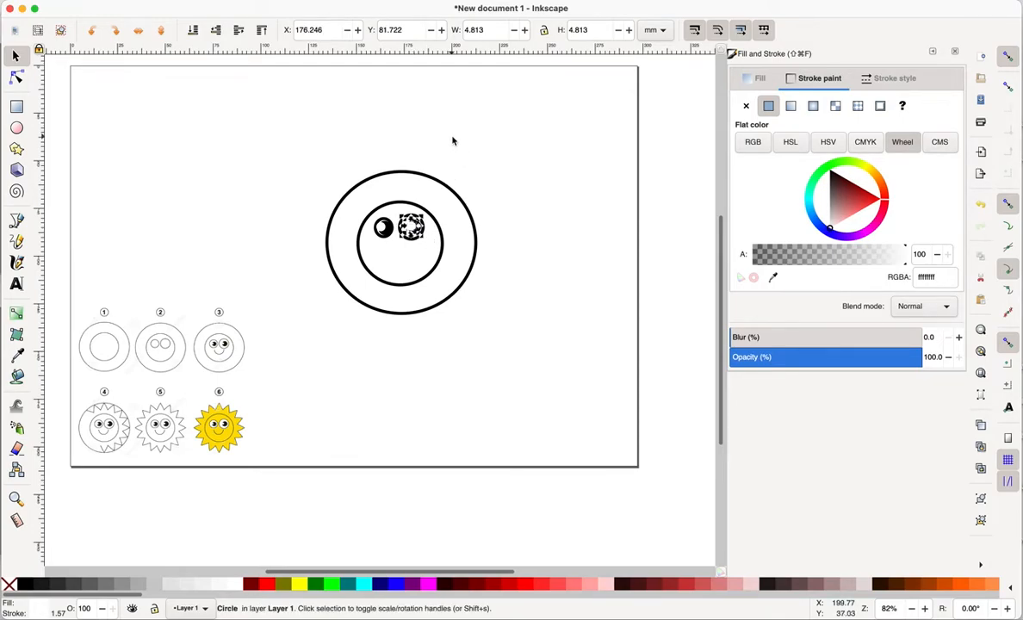
key("Escape")
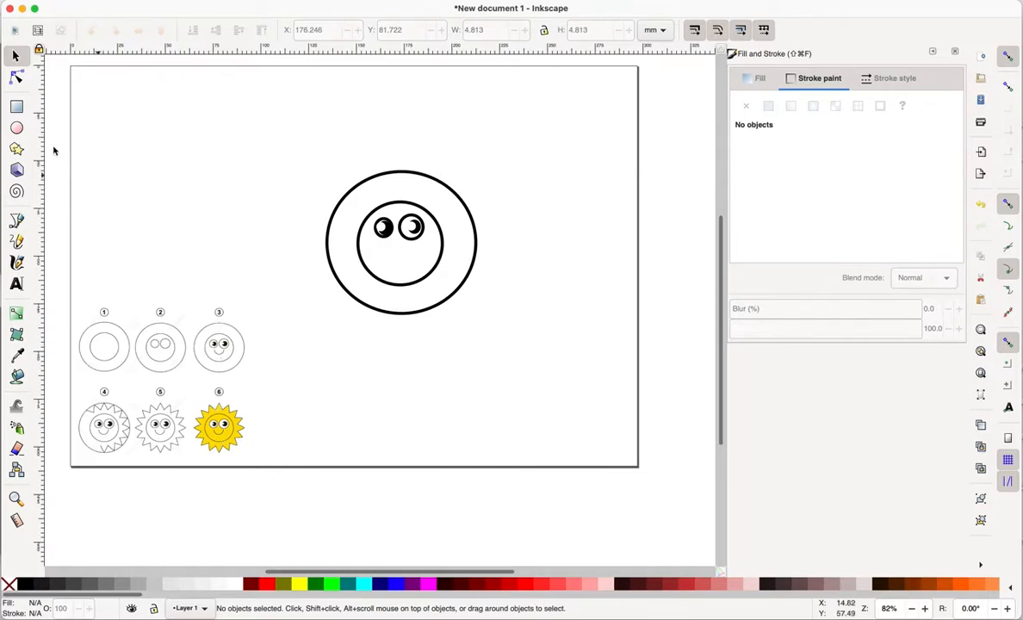
Draw an ellipse about 21 by 17 mm in the empty area beside the face and cut it to its lower half.
left_click(17, 129)
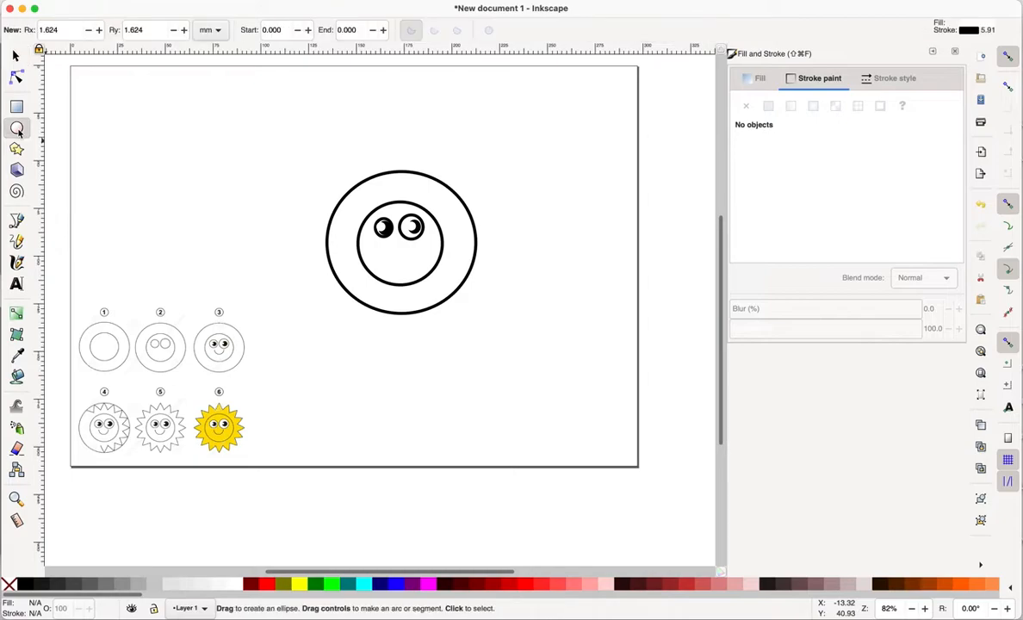
mouse_move(182, 187)
left_mouse_down()
mouse_move(205, 216)
mouse_move(225, 220)
mouse_move(216, 188)
mouse_move(176, 184)
mouse_move(184, 205)
left_mouse_up()
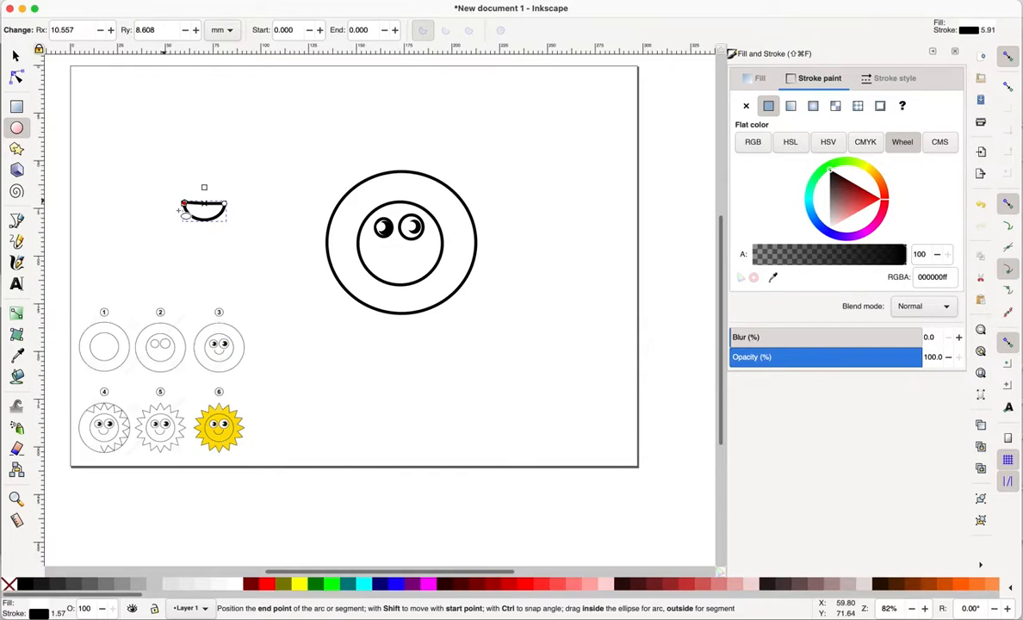
left_click_drag(205, 211, 173, 202)
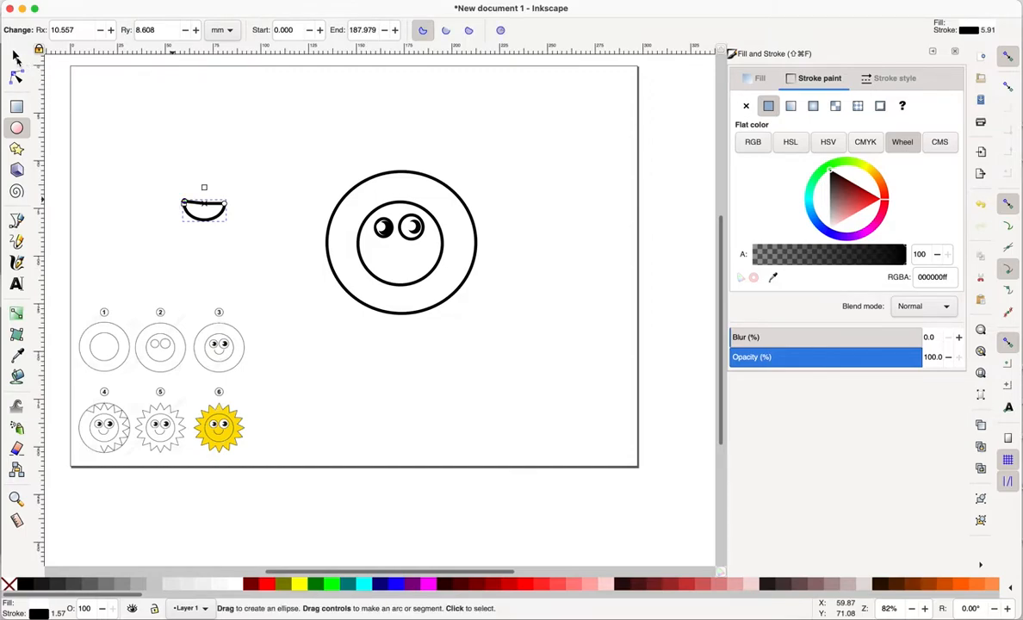
Move the half-ellipse mouth into the inner circle, centred below the eyes.
key("s")
mouse_move(207, 221)
left_mouse_down()
mouse_move(318, 282)
mouse_move(284, 277)
mouse_move(188, 200)
mouse_move(375, 263)
mouse_move(433, 263)
left_mouse_up()
left_click(197, 211)
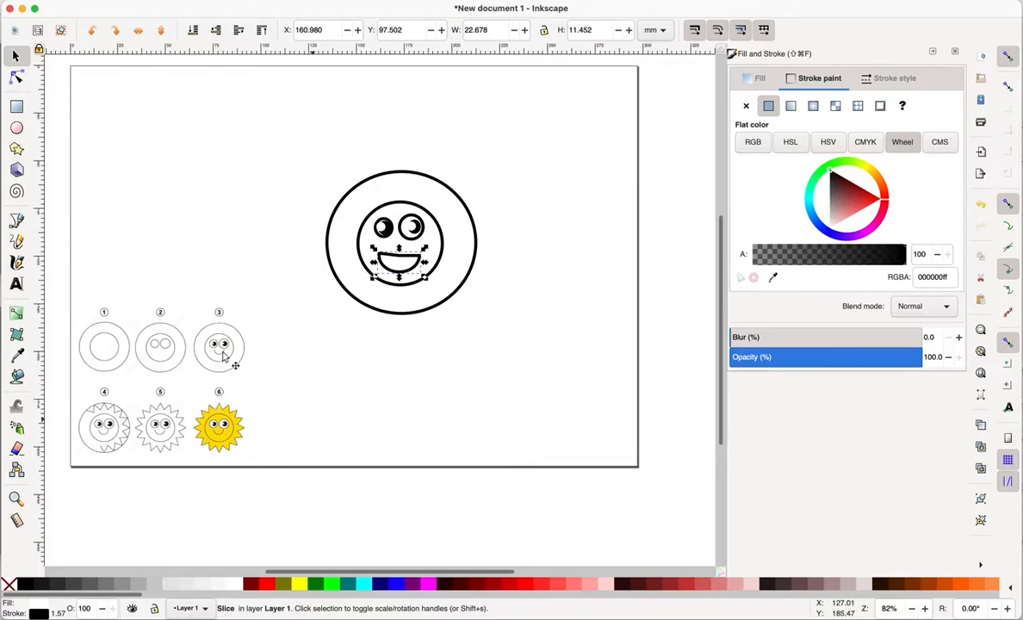
left_click(404, 267)
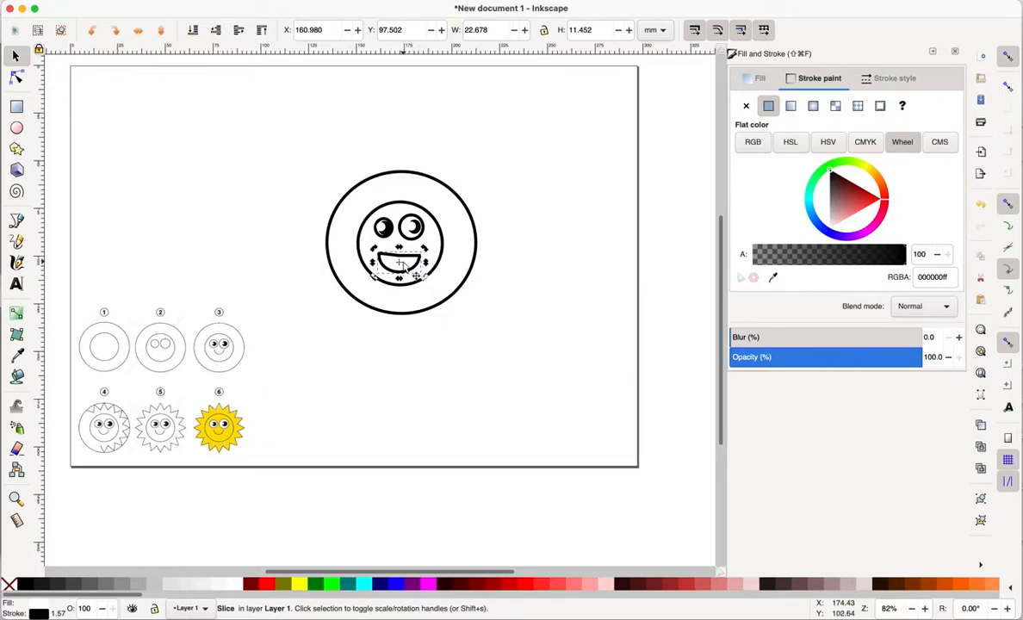
left_click(433, 154)
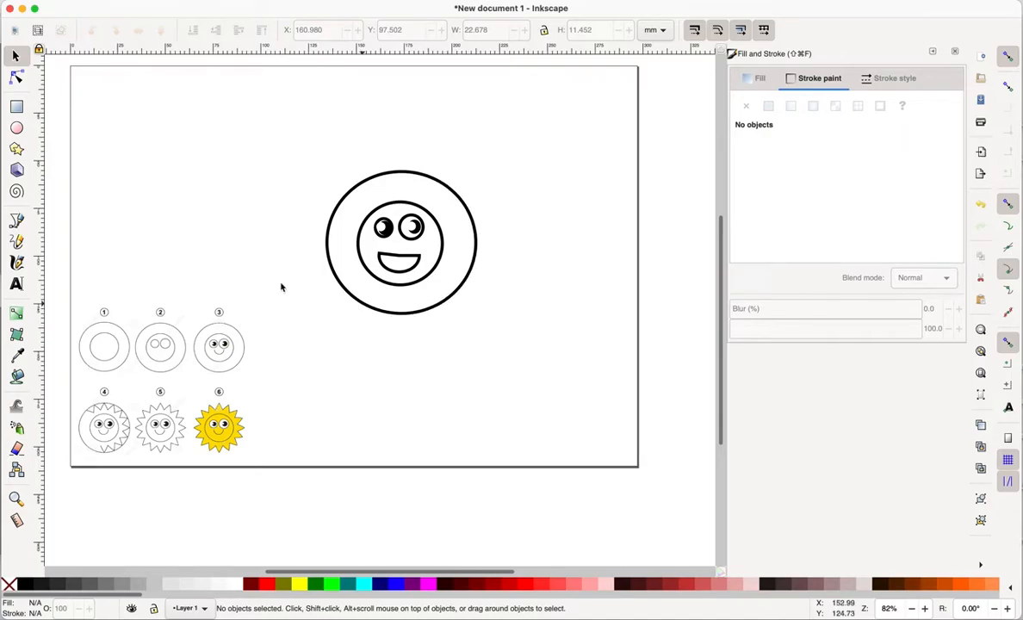
Draw an 18-corner star about 83 mm wide with short spokes and centre it over the face.
left_click(16, 150)
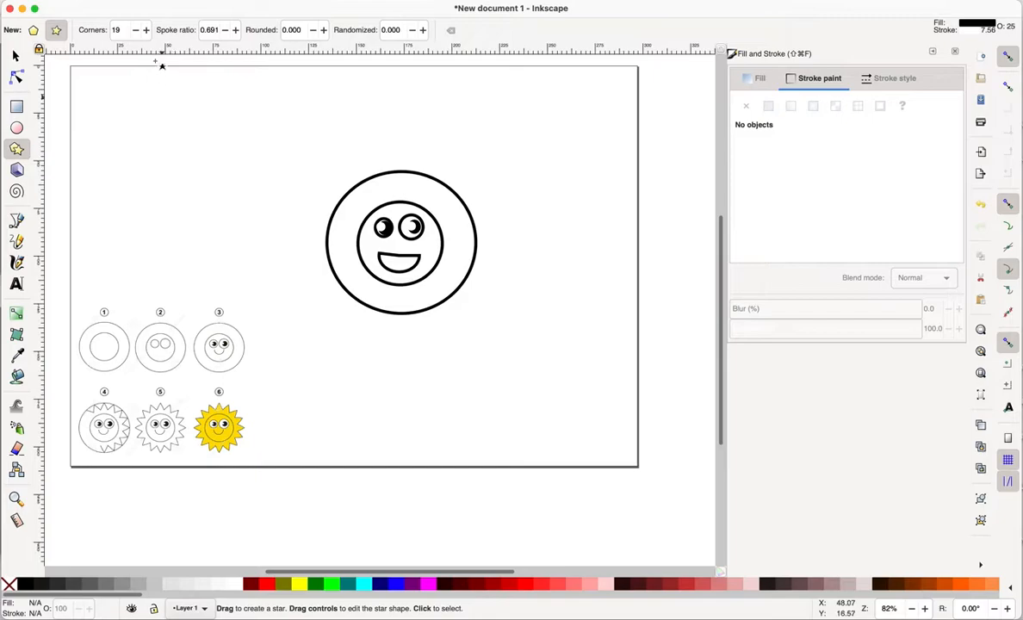
left_click(135, 31)
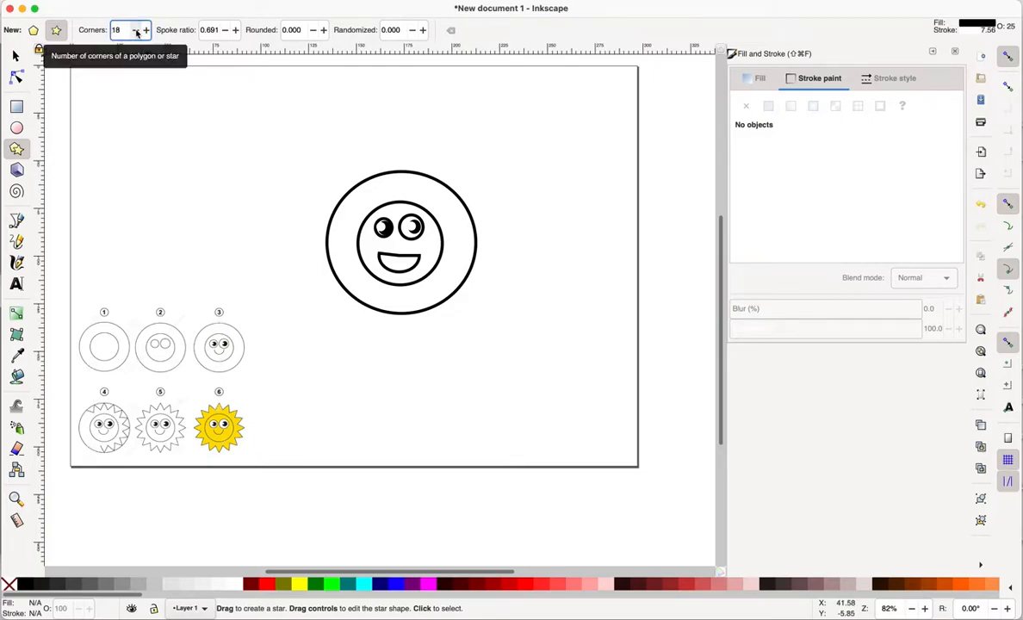
left_click_drag(233, 227, 282, 286)
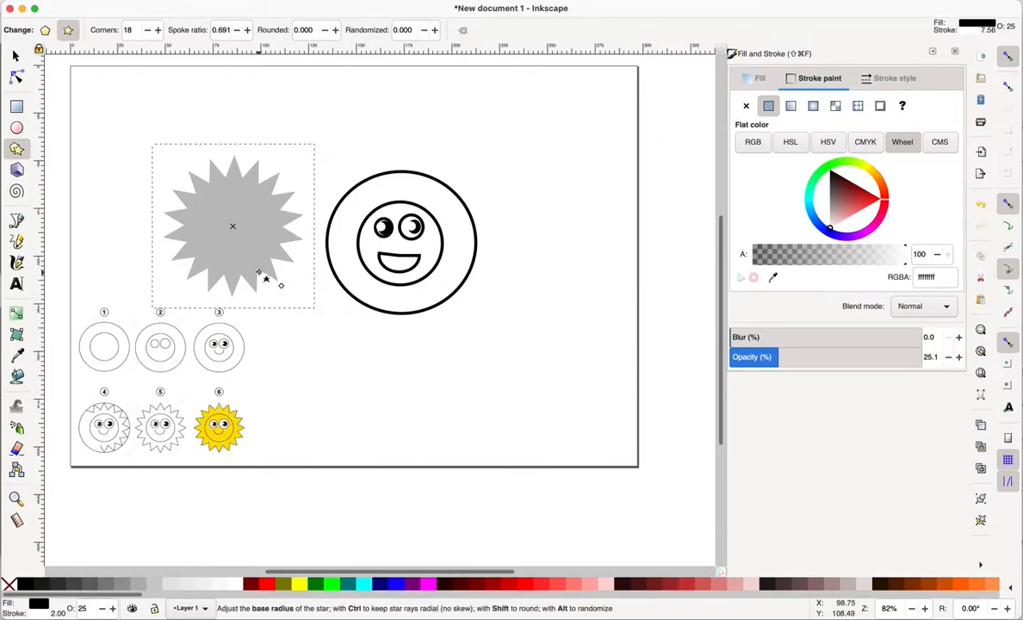
mouse_move(267, 278)
left_mouse_down()
mouse_move(248, 251)
mouse_move(263, 278)
left_mouse_up()
key("s")
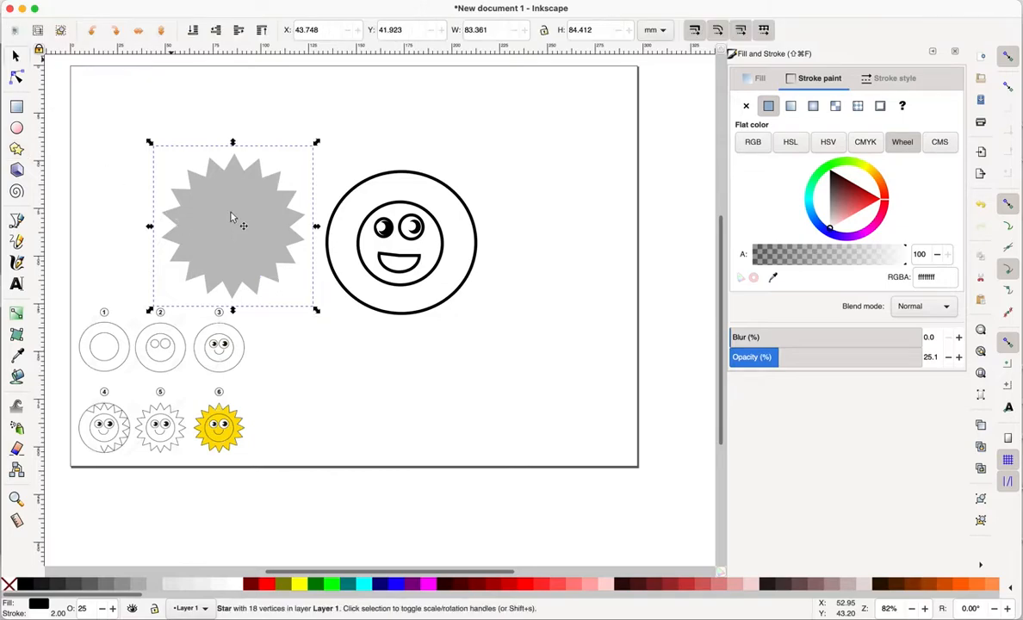
left_click_drag(205, 195, 390, 230)
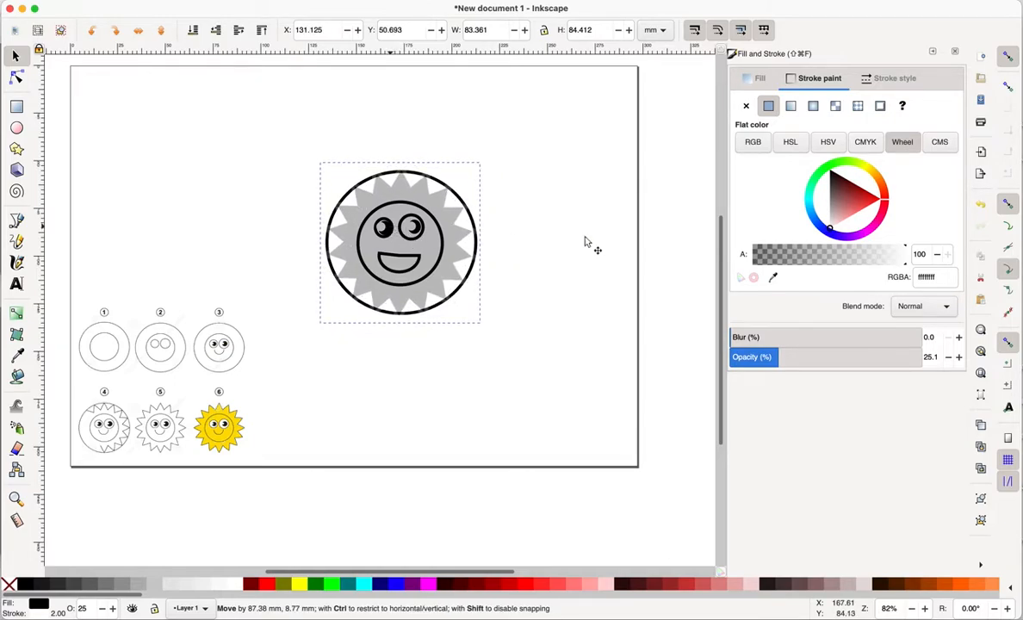
Give the star a yellow stroke (fff600) and yellow fill (f4ff00), and raise its opacity to 100%.
left_click(868, 170)
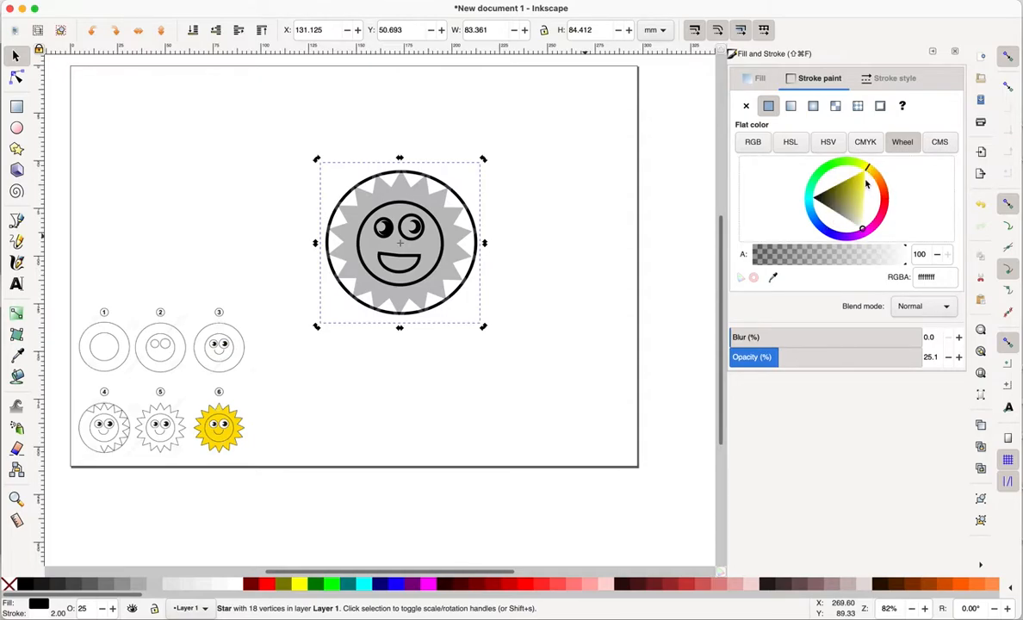
left_click_drag(868, 182, 870, 164)
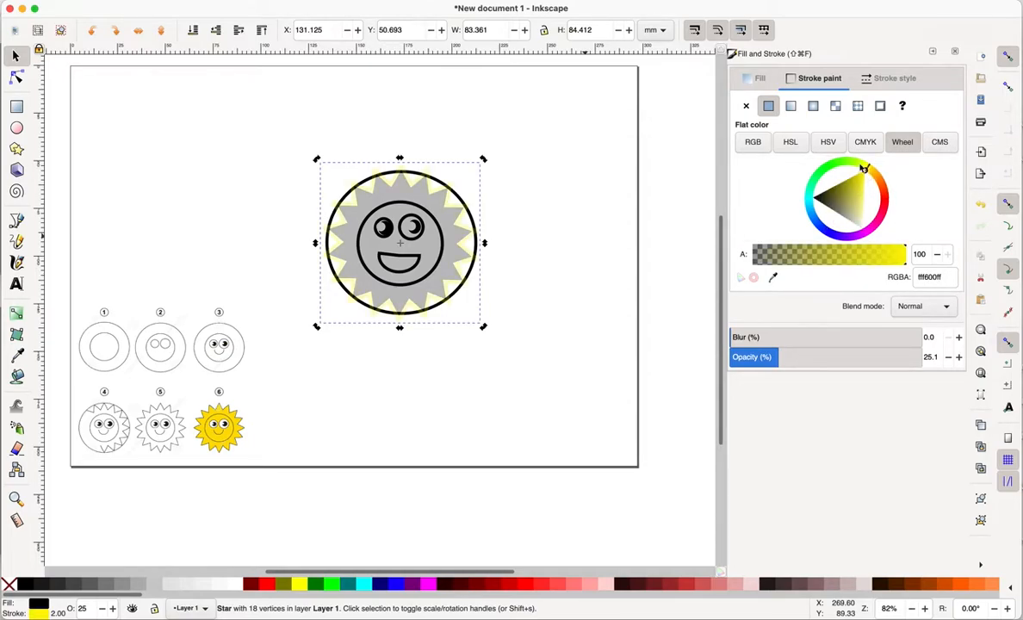
left_click(755, 79)
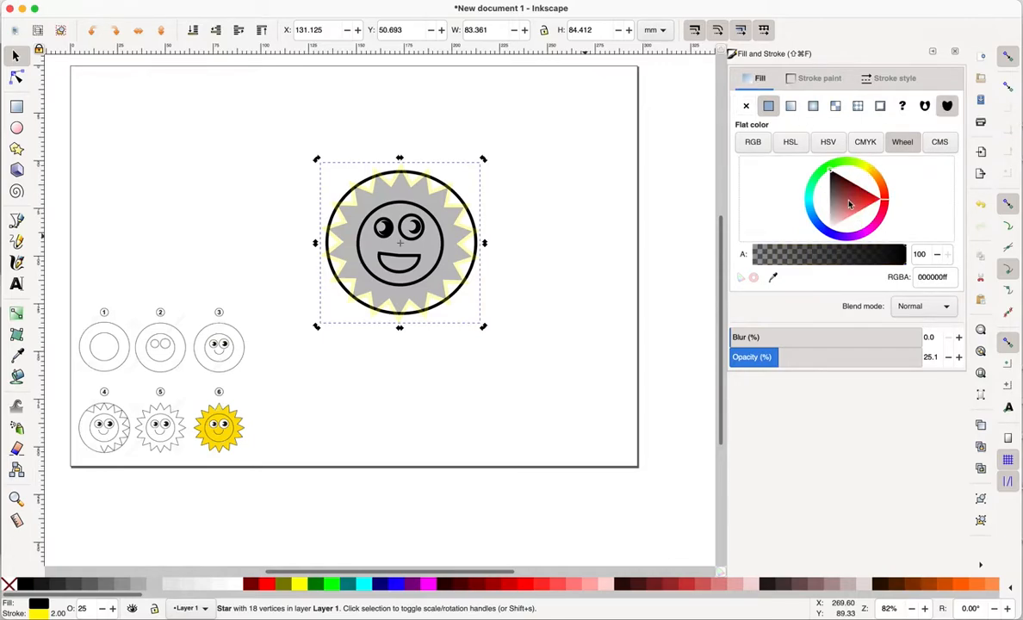
left_click_drag(883, 200, 863, 167)
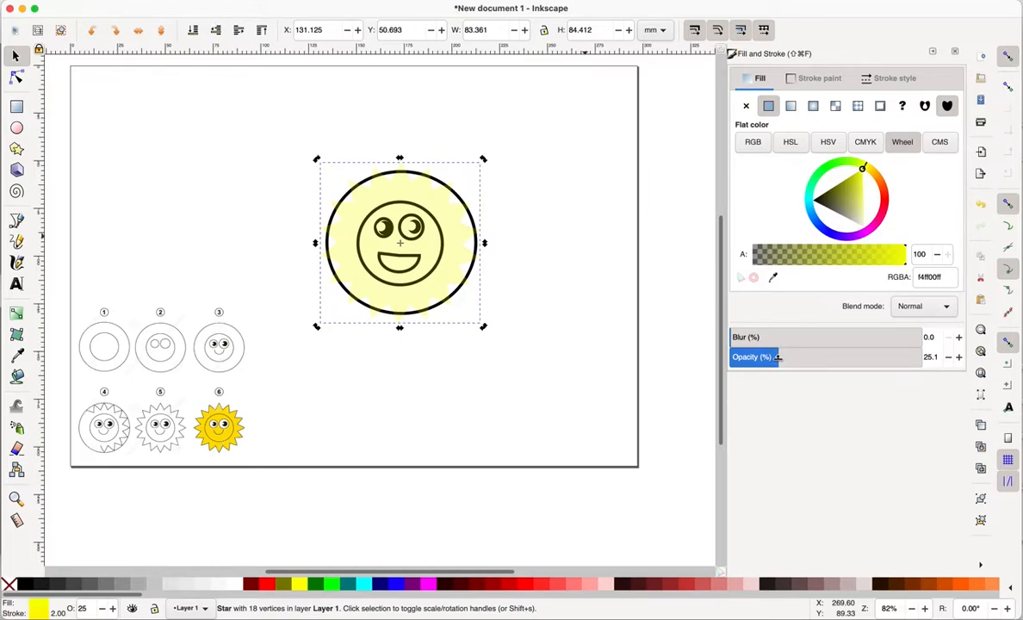
left_click_drag(802, 359, 923, 360)
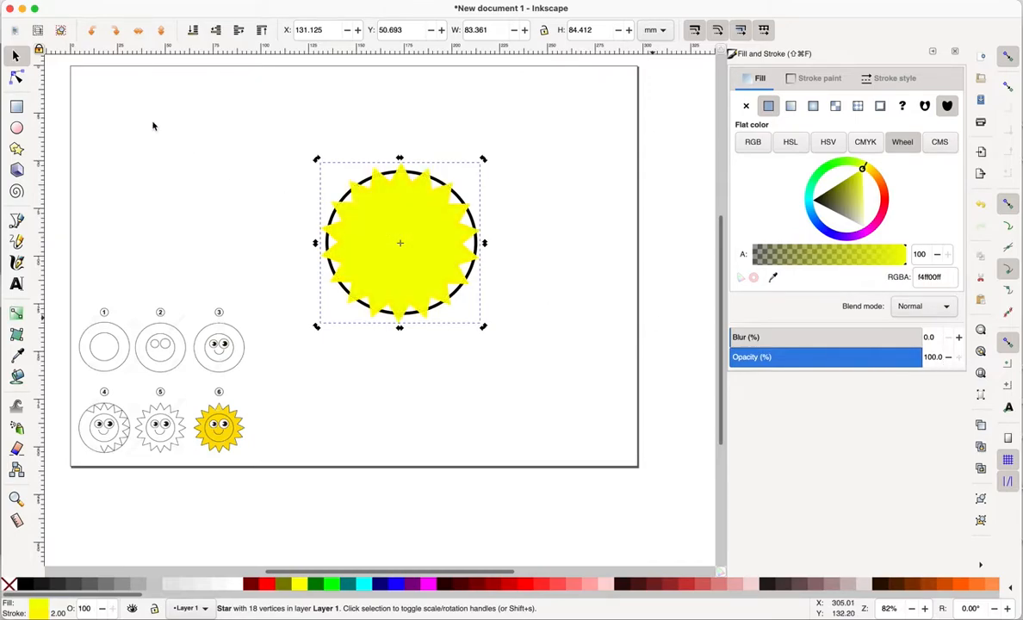
left_click(617, 356)
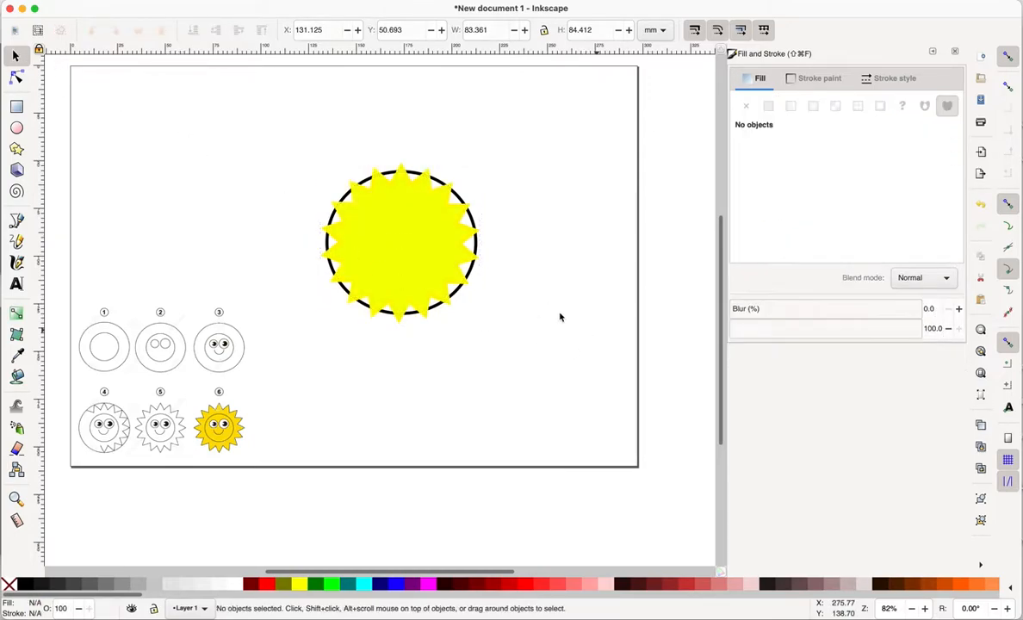
Delete the outer black circle and lower the yellow star to the bottom, behind the face.
left_click(471, 274)
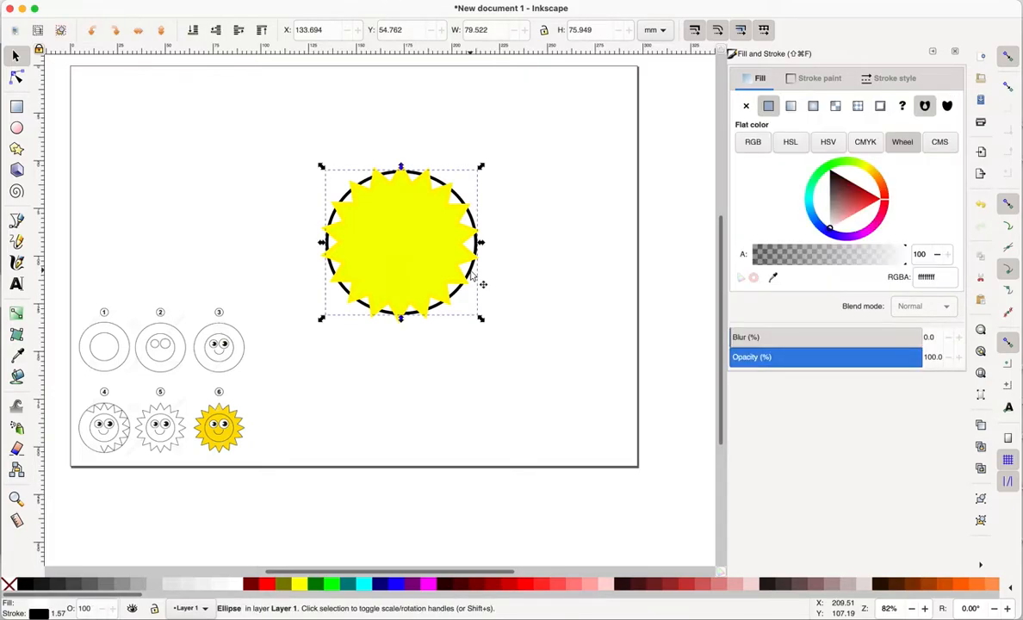
key("Delete")
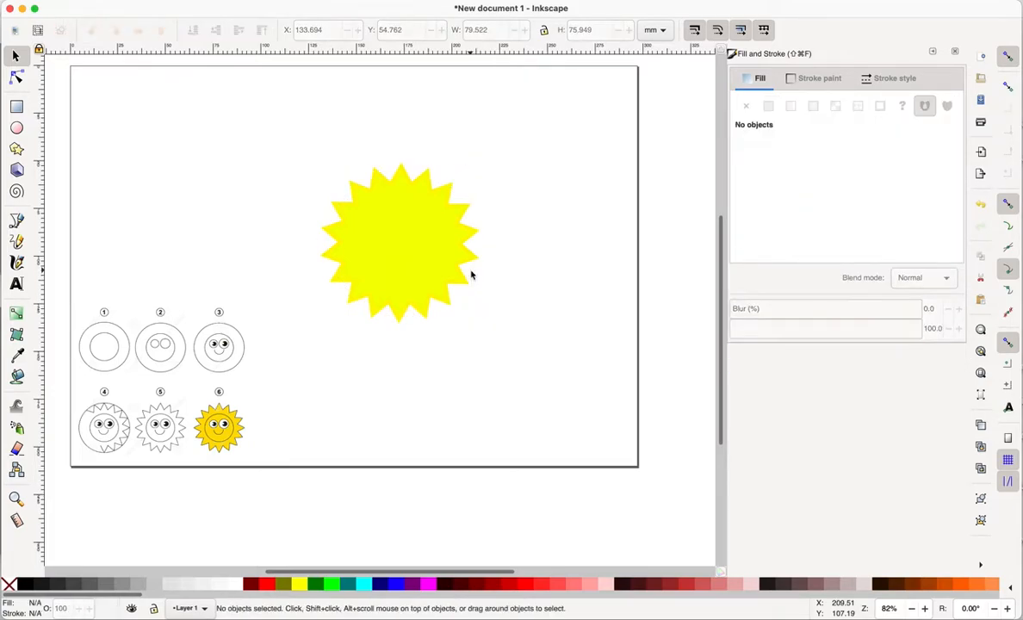
left_click(401, 240)
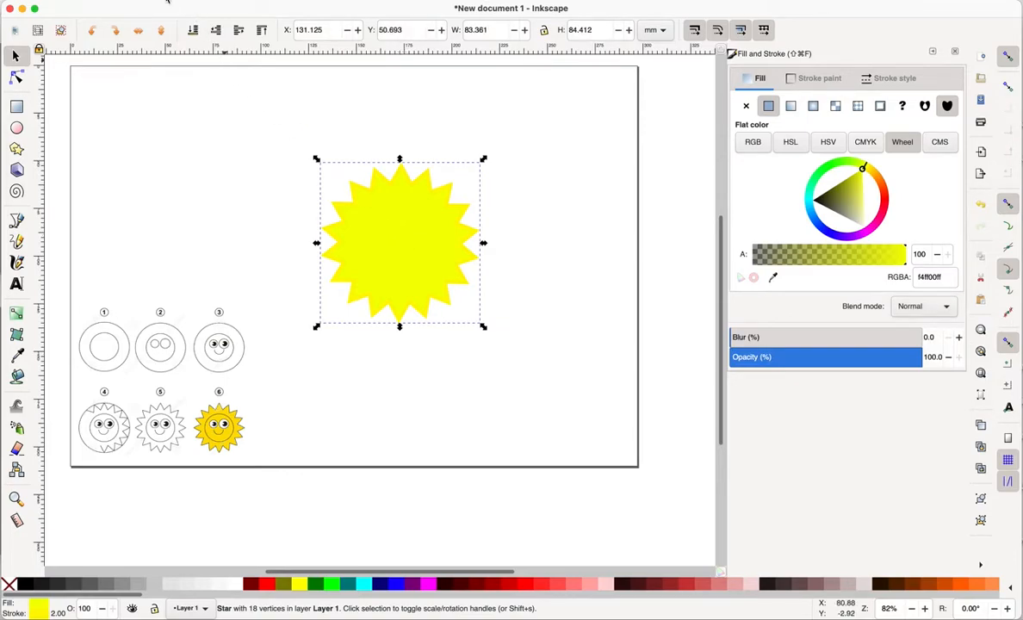
left_click(205, 1)
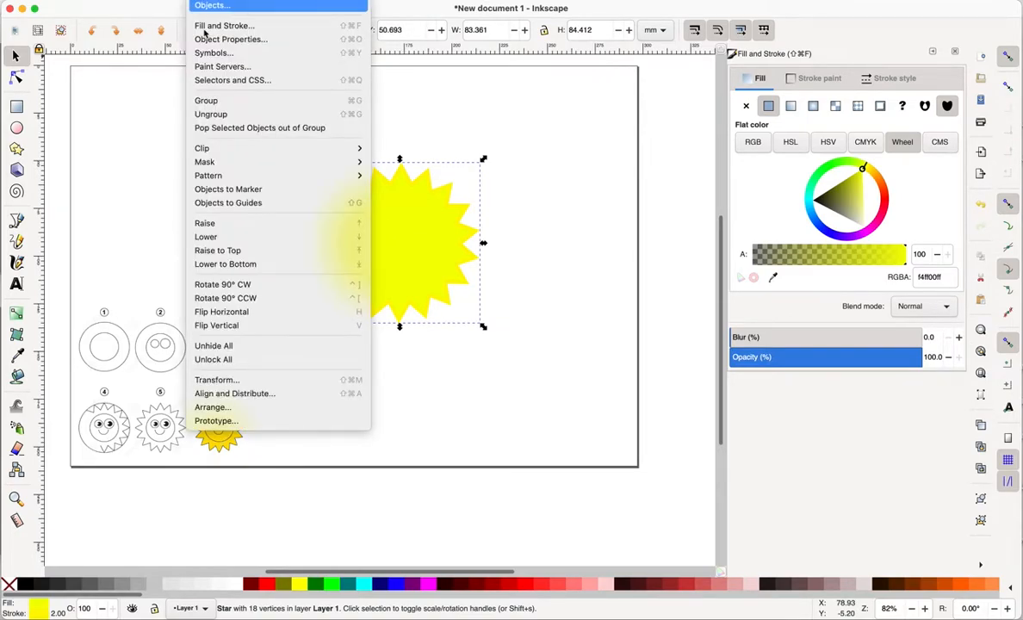
left_click(226, 264)
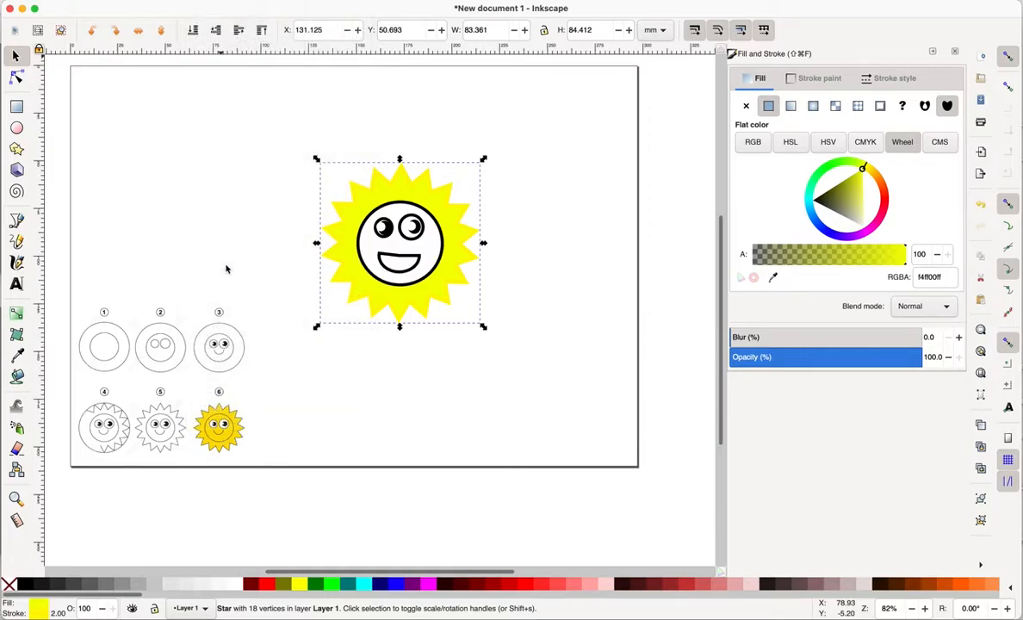
left_click(205, 205)
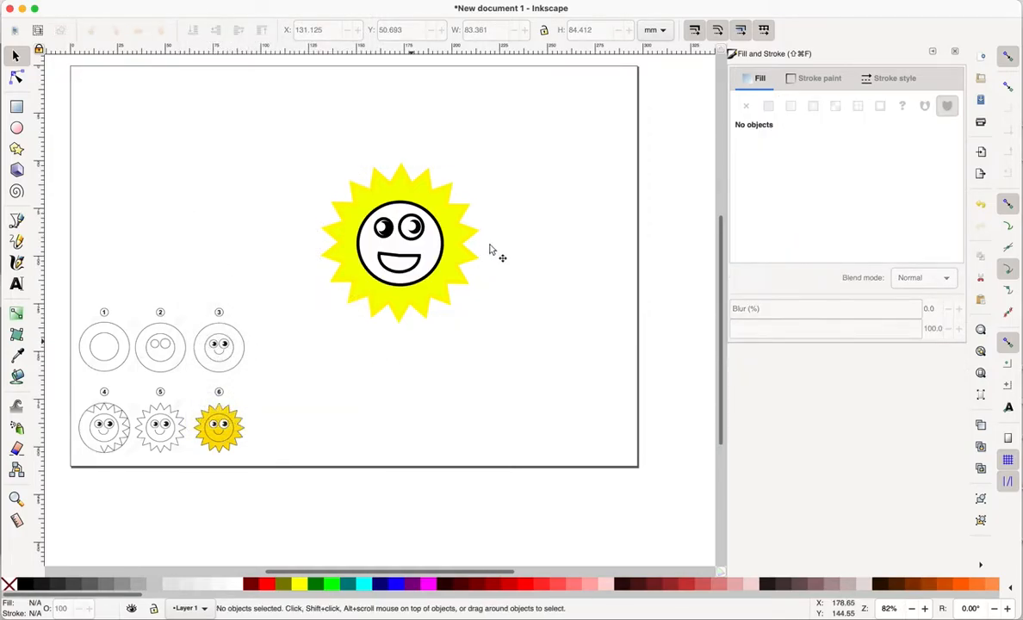
Remove the fill from the sun's inner face circle and from its mouth.
left_click(366, 248)
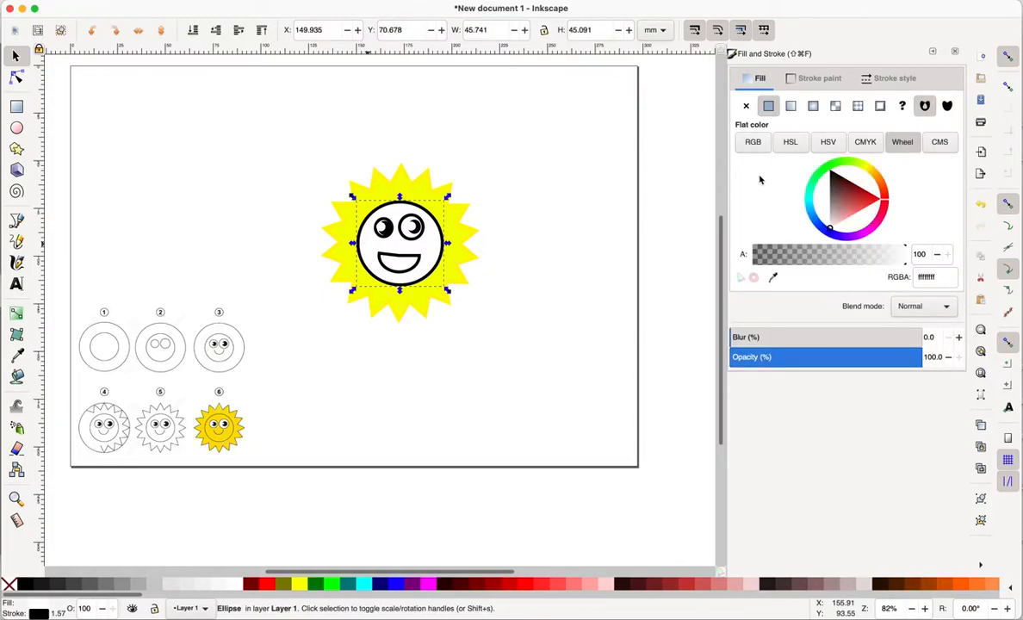
left_click(745, 107)
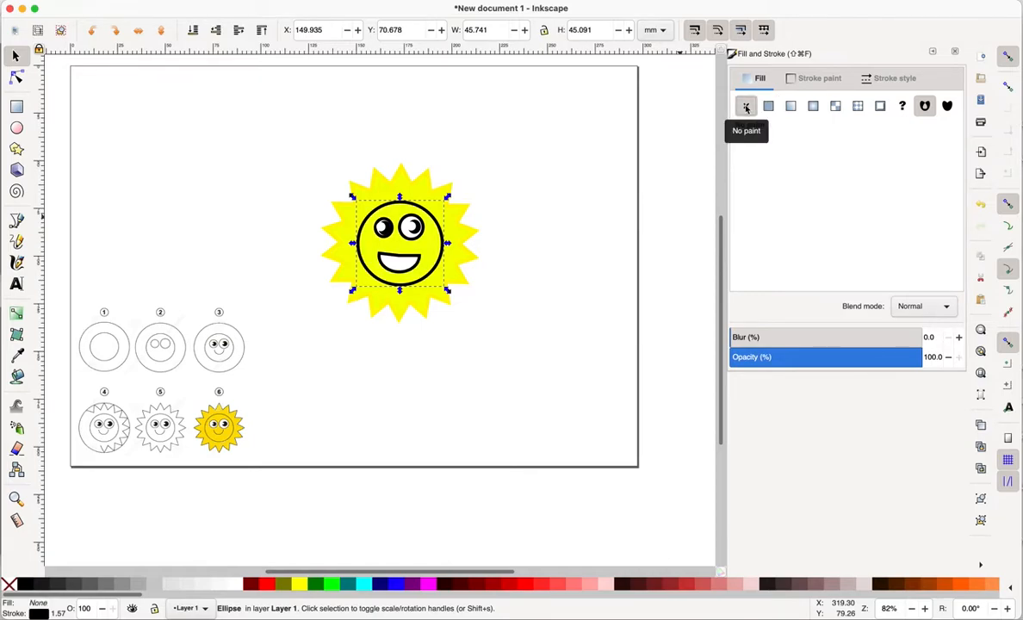
left_click(403, 266)
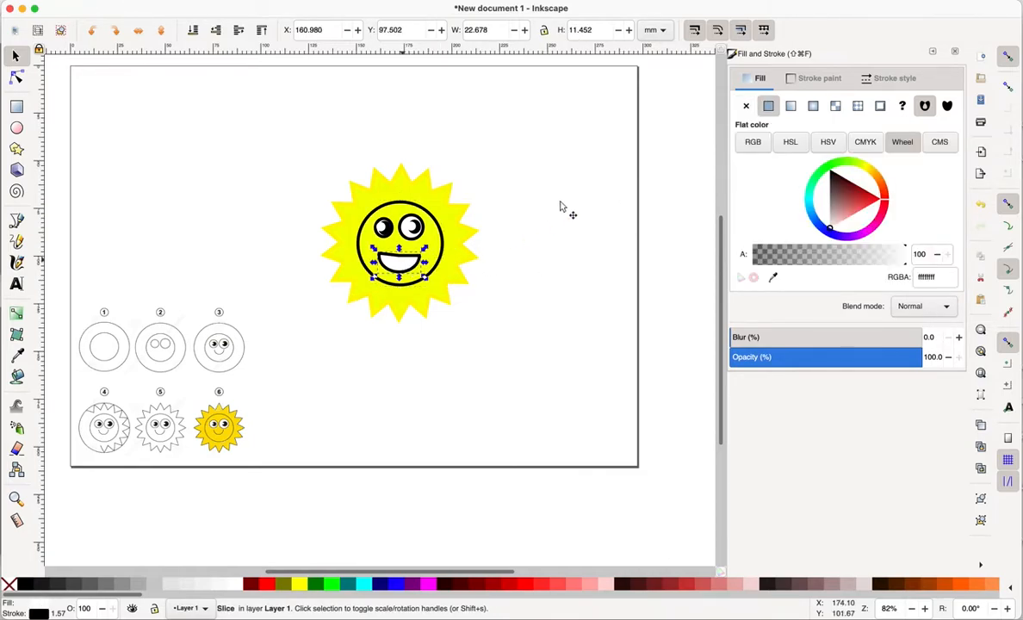
left_click(746, 107)
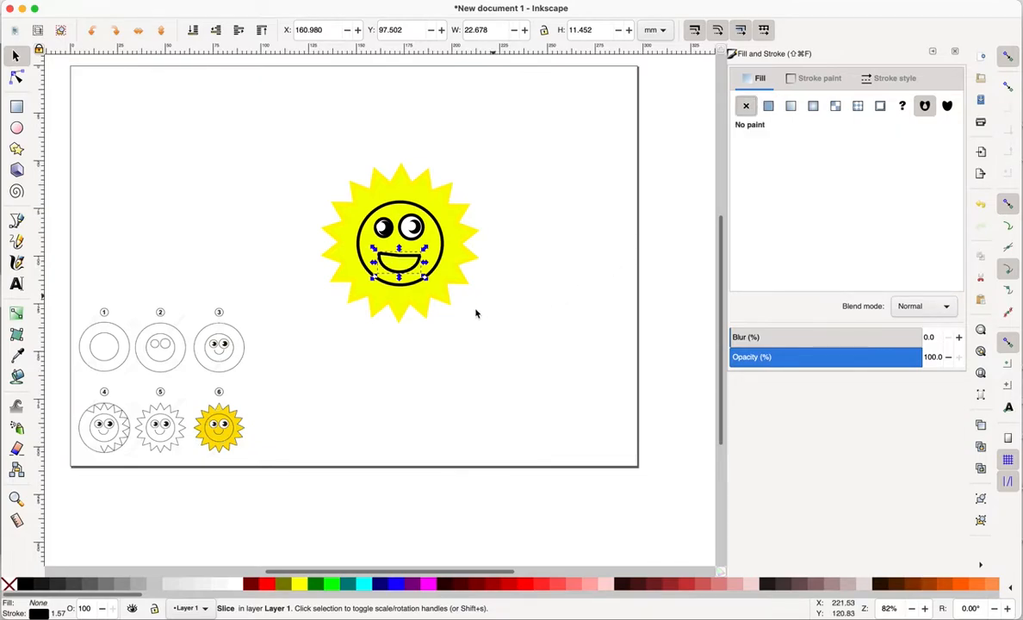
Change the 18-ray star's stroke colour to black (000000).
left_click(456, 211)
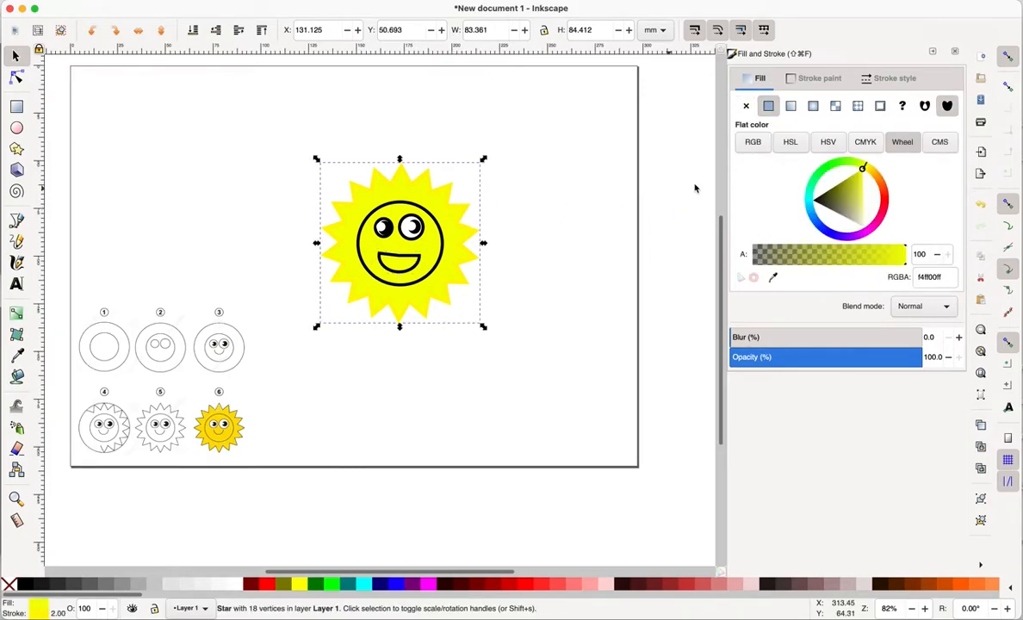
left_click(817, 80)
mouse_move(824, 207)
left_mouse_down()
mouse_move(725, 190)
mouse_move(767, 201)
left_mouse_up()
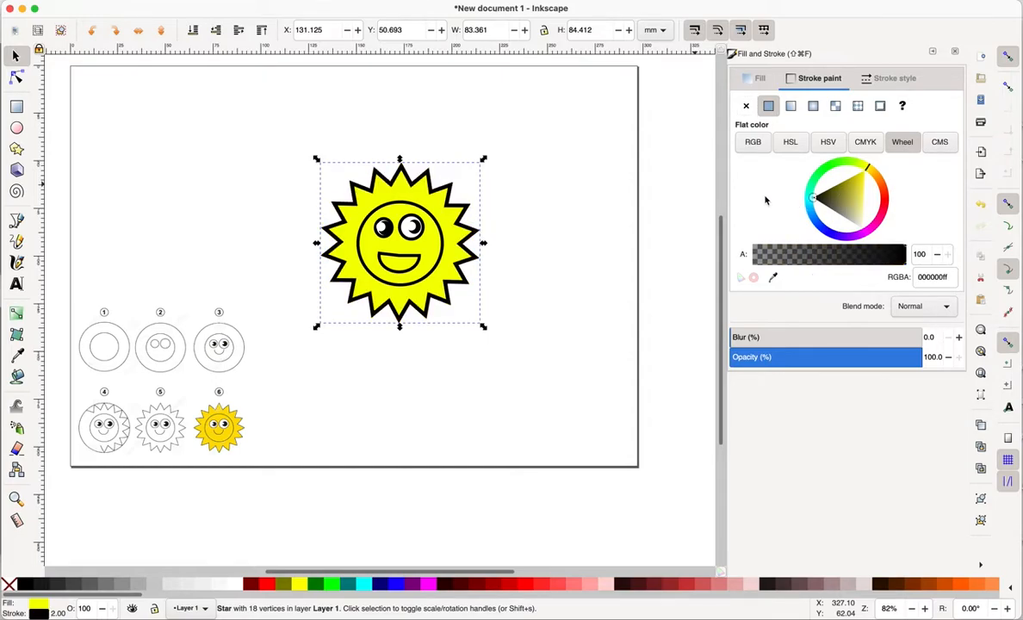
left_click(577, 134)
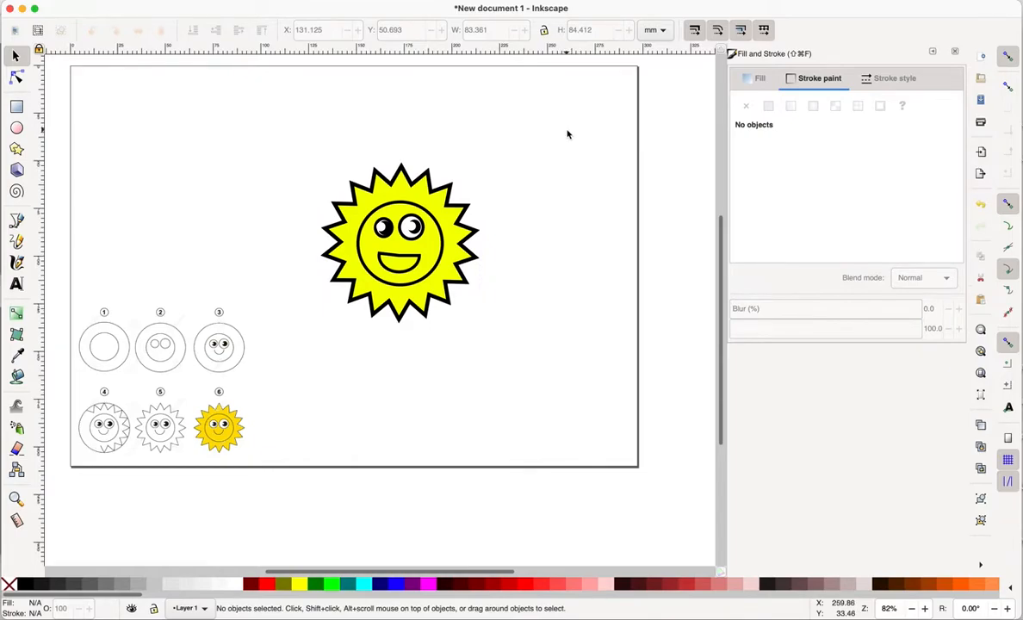
Group all the sun's parts and move the group to the page's upper-left corner.
left_click_drag(311, 142, 498, 338)
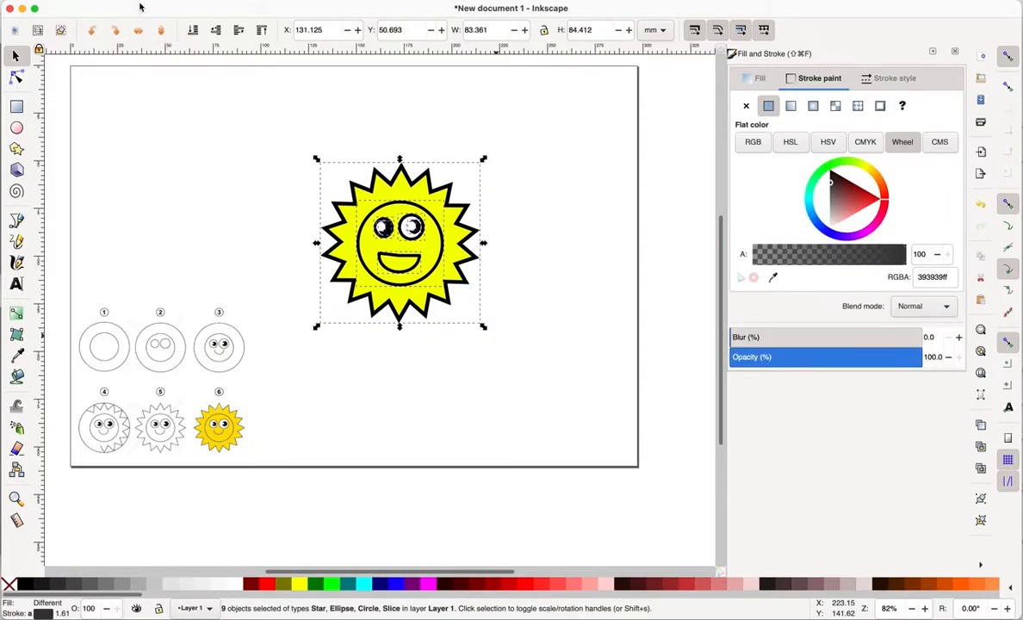
left_click(195, 1)
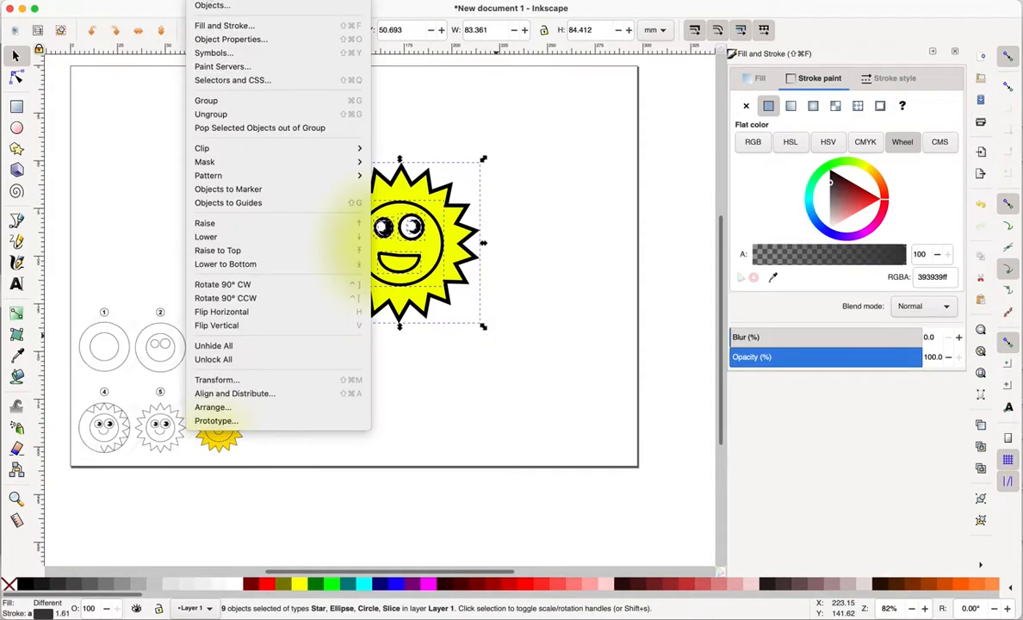
left_click(205, 100)
left_click_drag(390, 230, 515, 183)
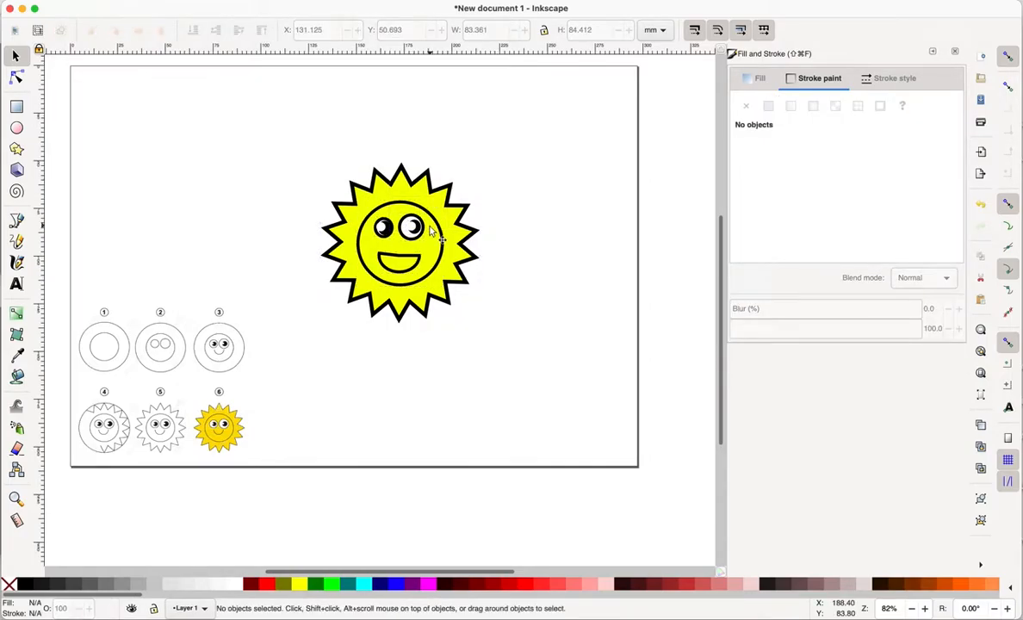
left_click(432, 231)
left_click_drag(423, 229, 184, 115)
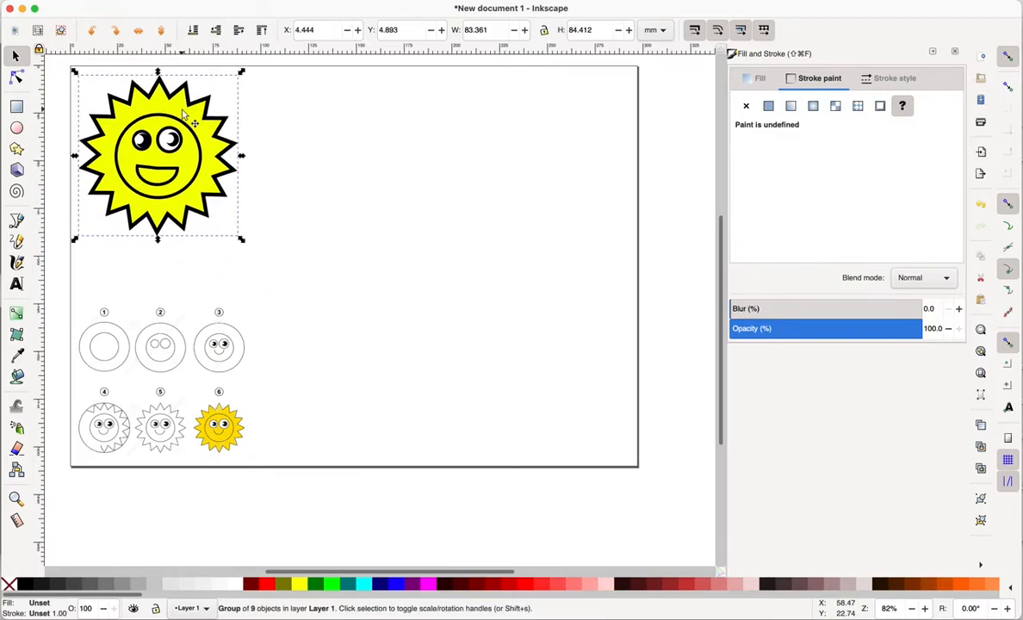
Delete the sun's step-by-step reference image from the page.
left_click(348, 364)
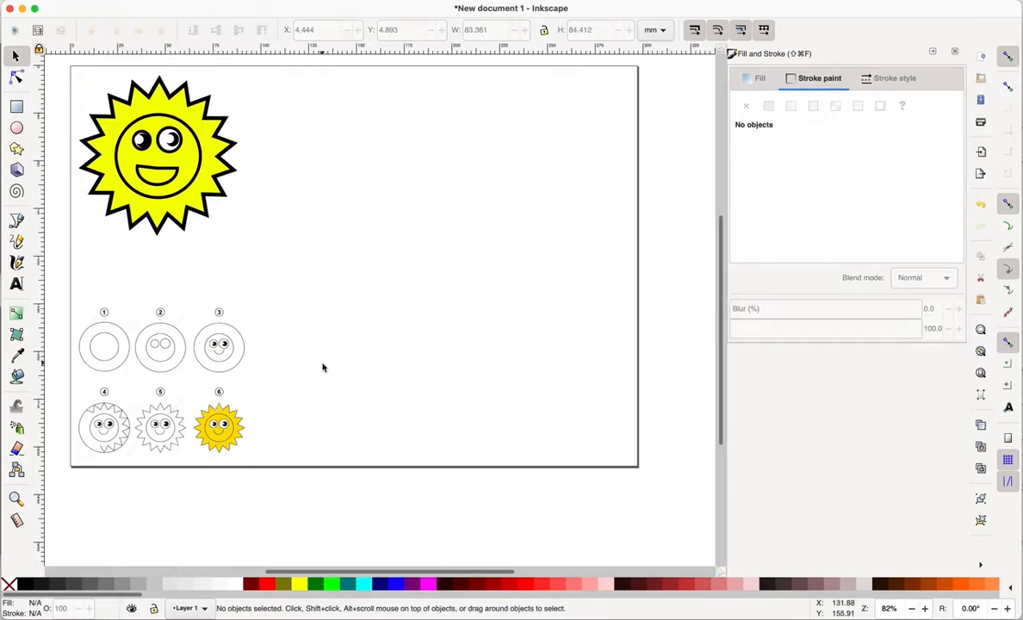
left_click(221, 355)
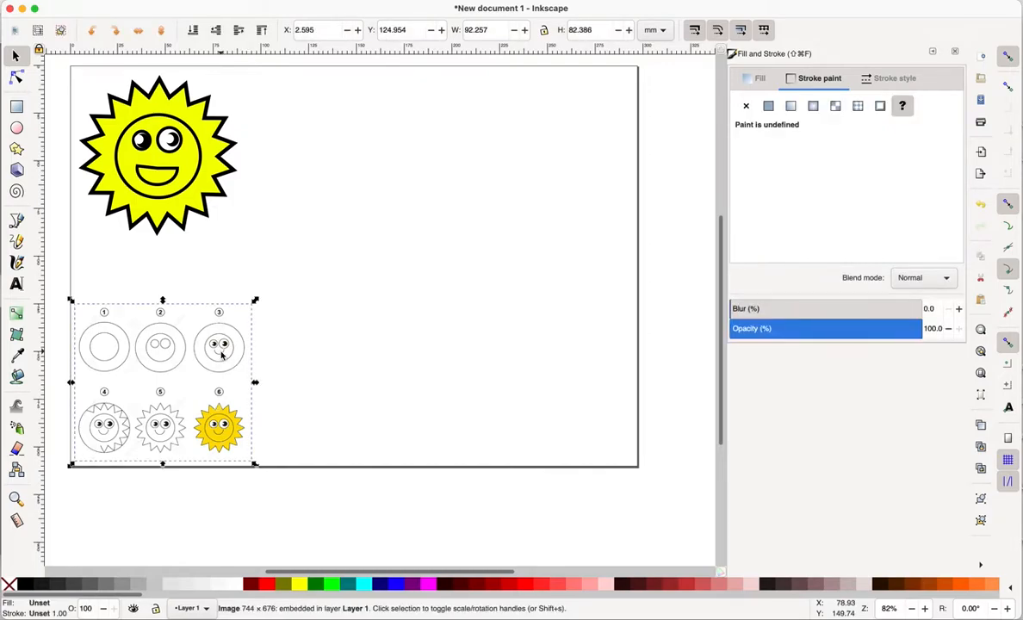
key("Delete")
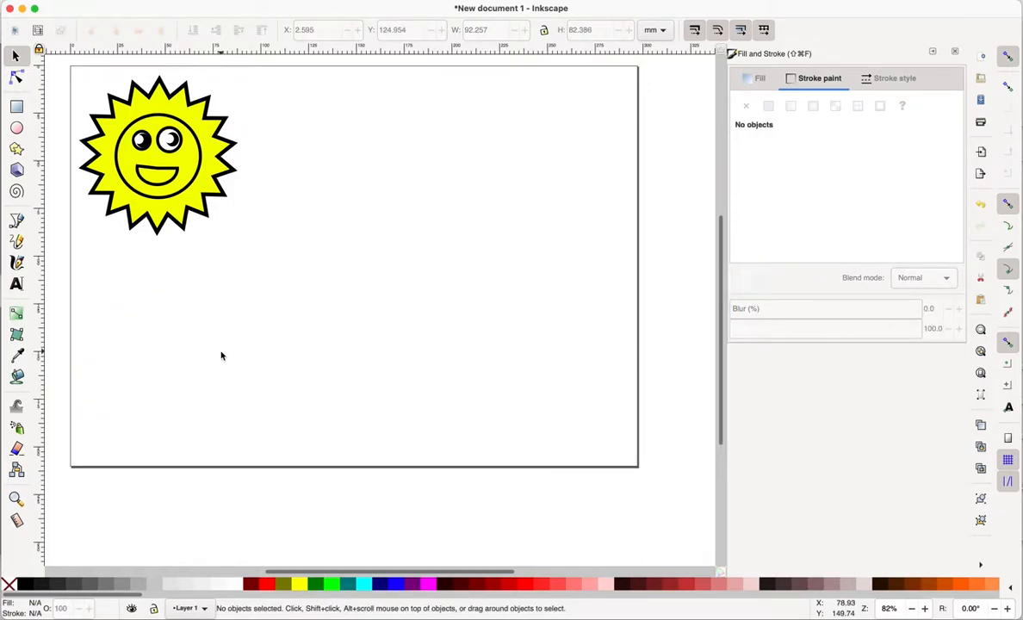
Switch to the reference image windows, close AA7, and select and copy the six cloud drawing steps in AA2.
key("super+Tab")
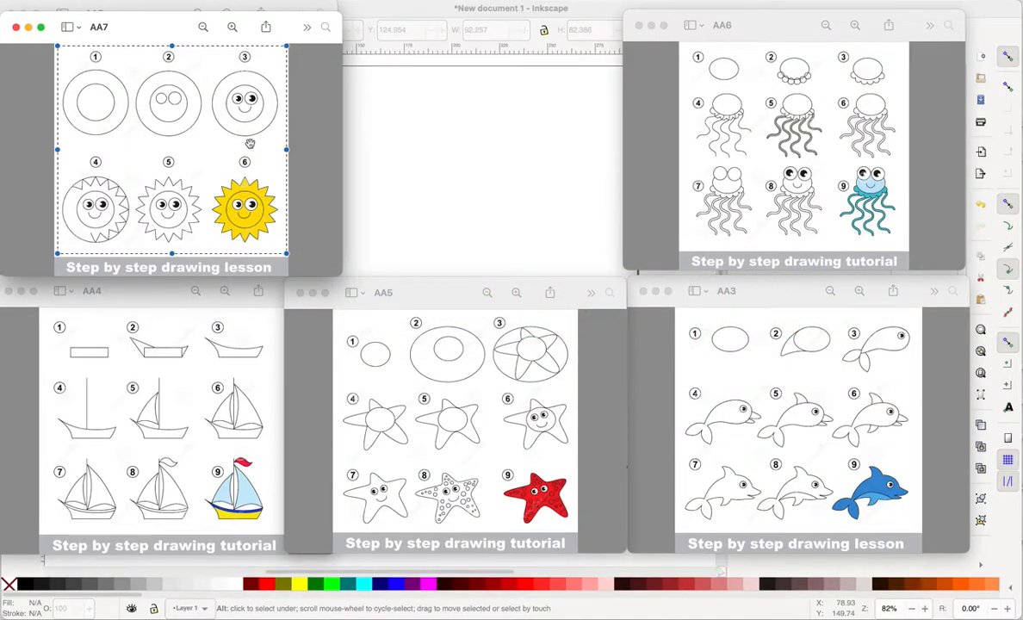
left_click(15, 27)
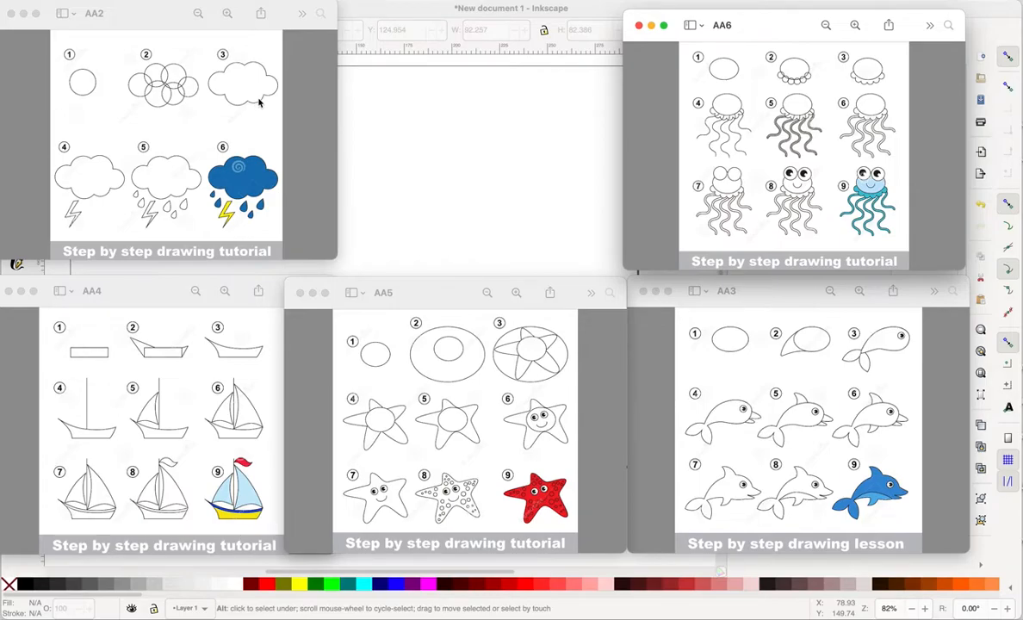
left_click(122, 20)
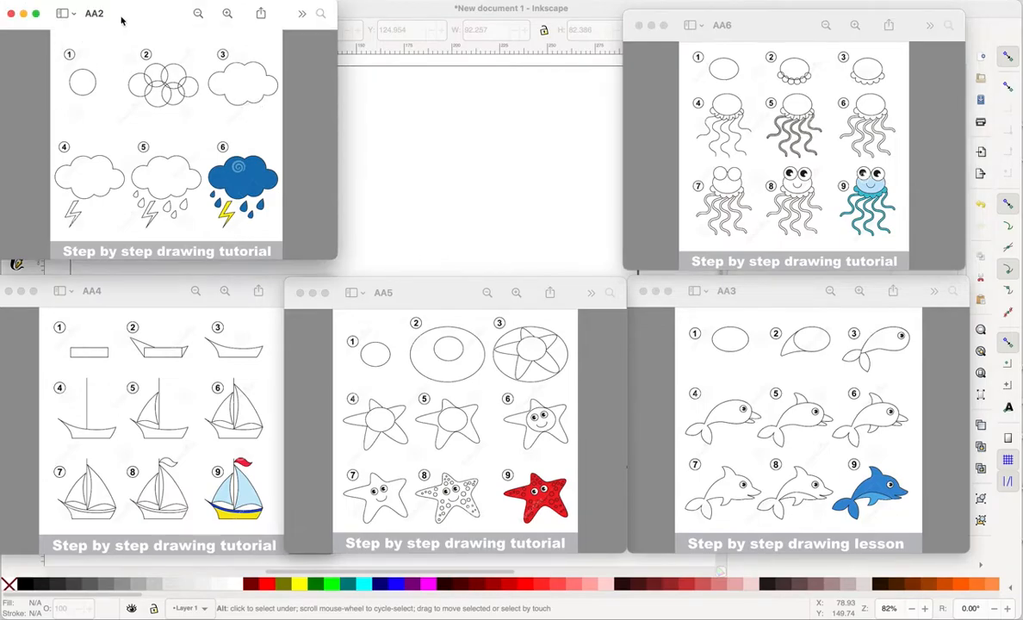
left_click_drag(55, 40, 278, 235)
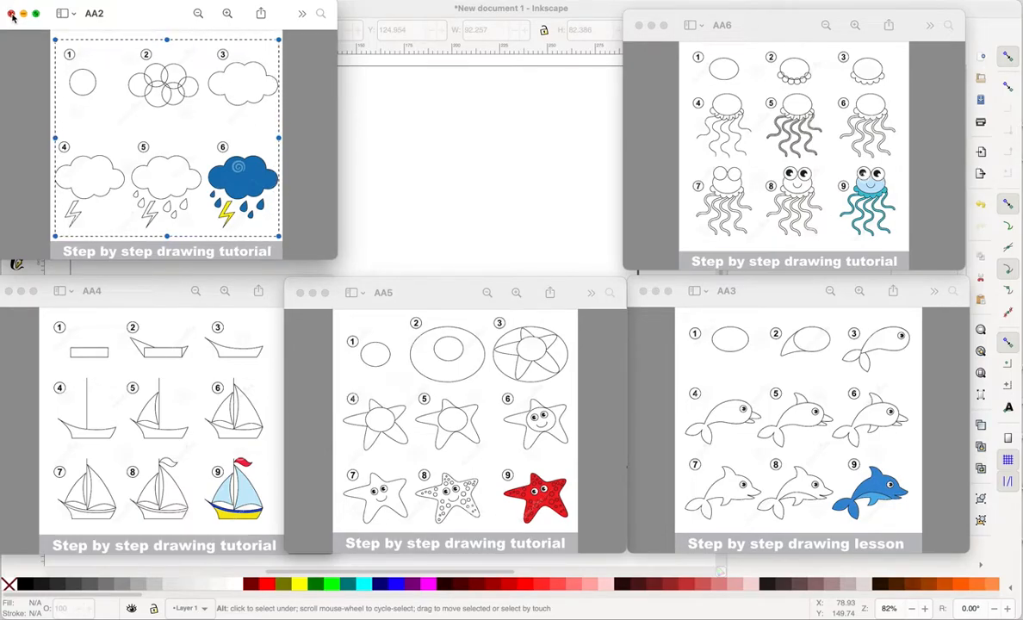
Return to Inkscape, paste the cloud reference image and place it below the sun.
left_click(399, 151)
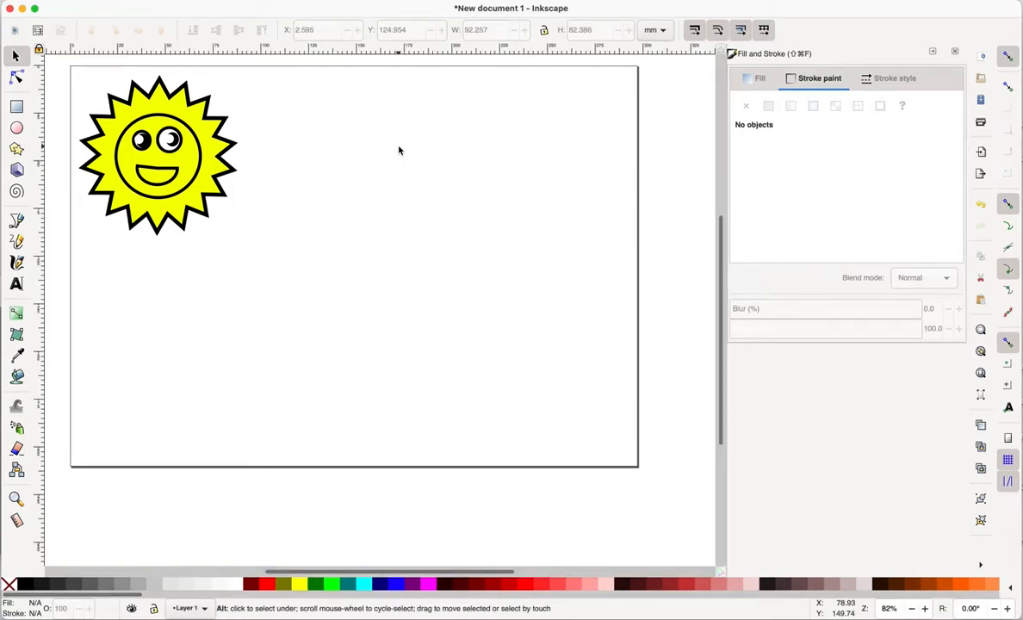
key("super+v")
mouse_move(587, 313)
left_mouse_down()
mouse_move(422, 222)
mouse_move(383, 256)
mouse_move(318, 401)
mouse_move(276, 422)
mouse_move(263, 409)
mouse_move(258, 444)
mouse_move(237, 462)
left_mouse_up()
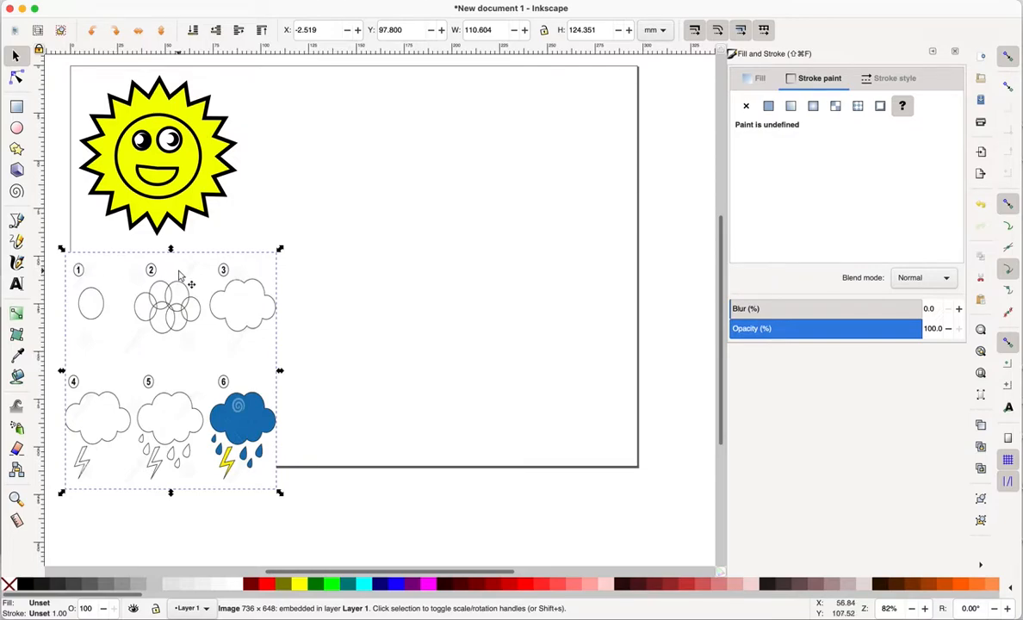
Draw an ellipse about 27 by 28 mm on the blank page area beside the sun and make it a whole ellipse.
left_click(16, 128)
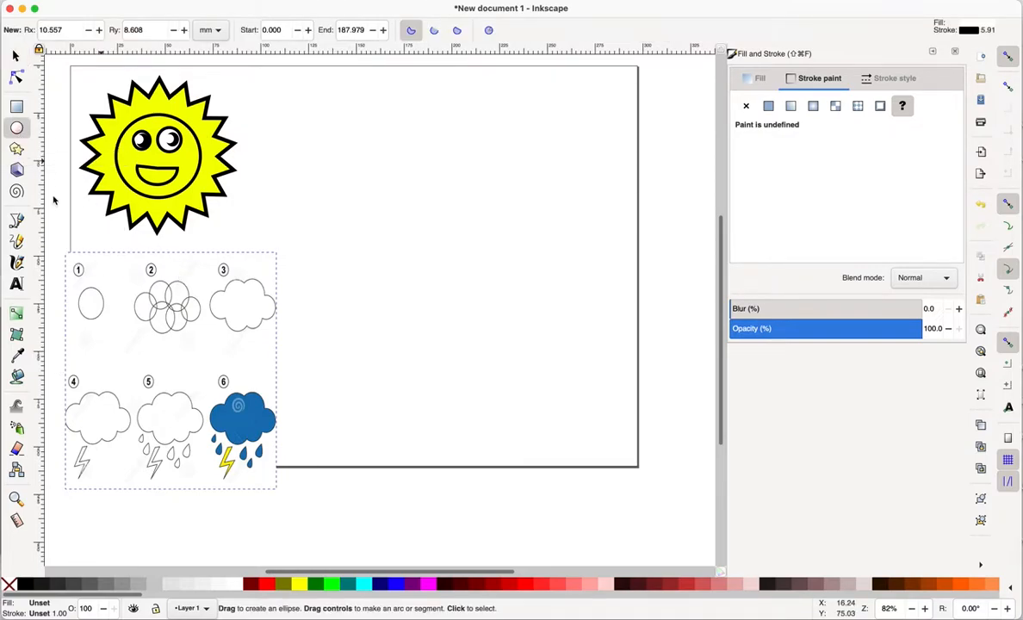
left_click_drag(343, 162, 389, 211)
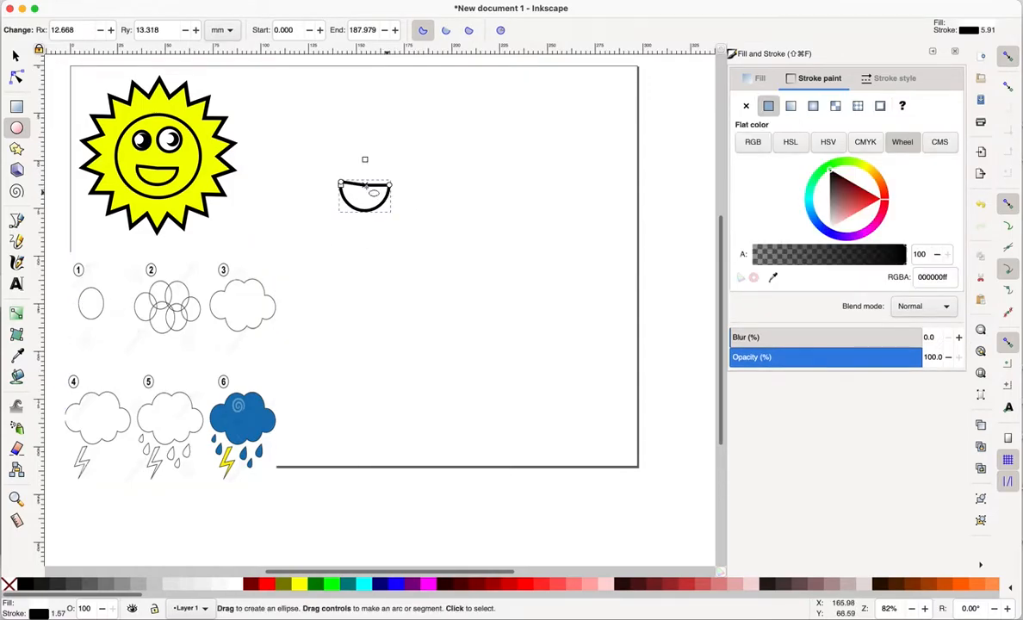
left_click_drag(342, 185, 400, 191)
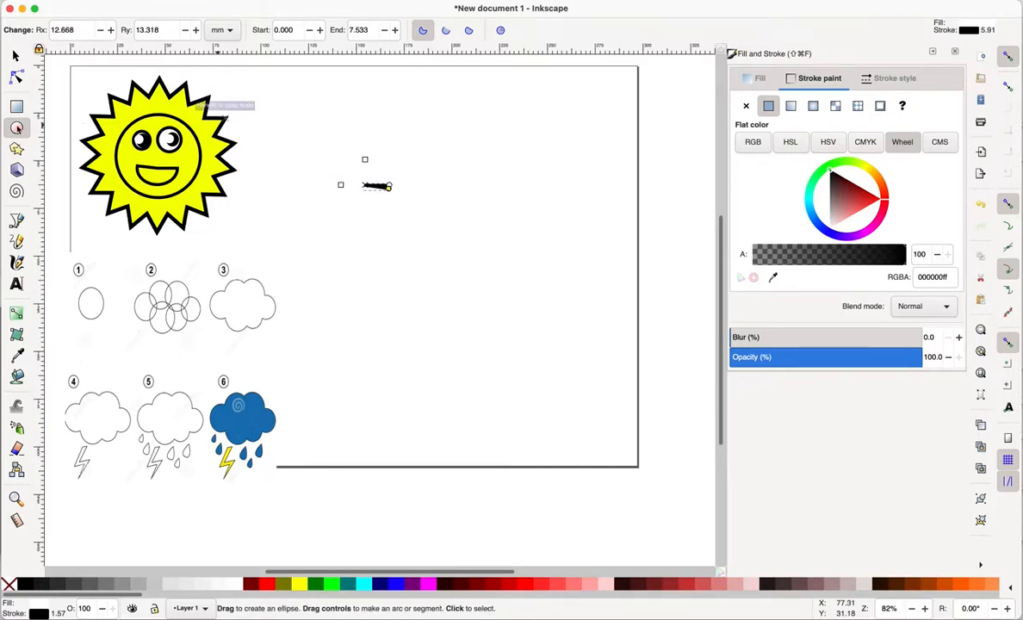
mouse_move(389, 190)
left_mouse_down()
mouse_move(354, 230)
mouse_move(387, 194)
left_mouse_up()
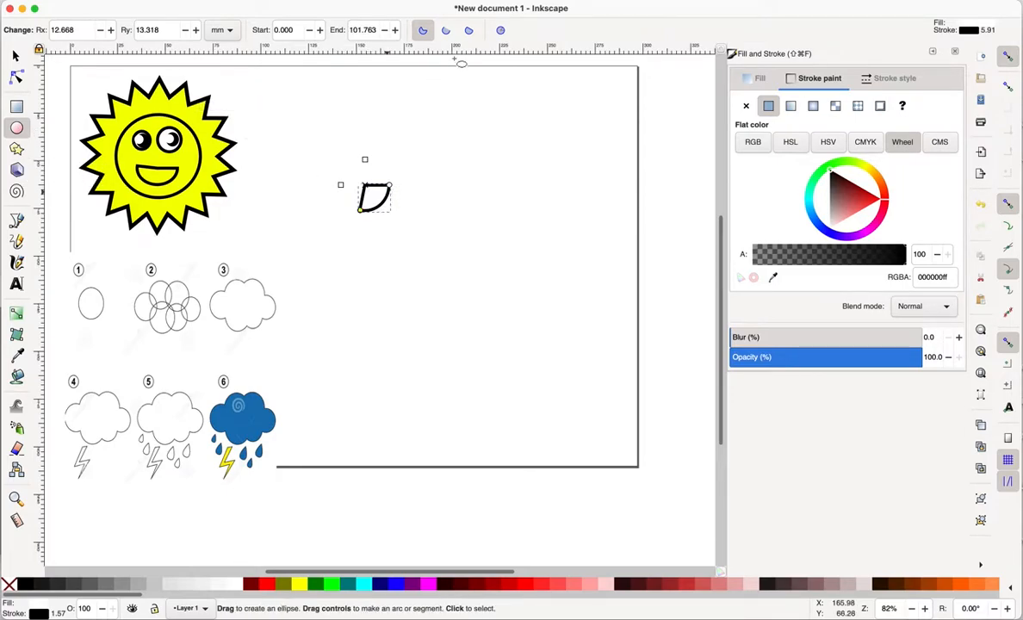
left_click(501, 32)
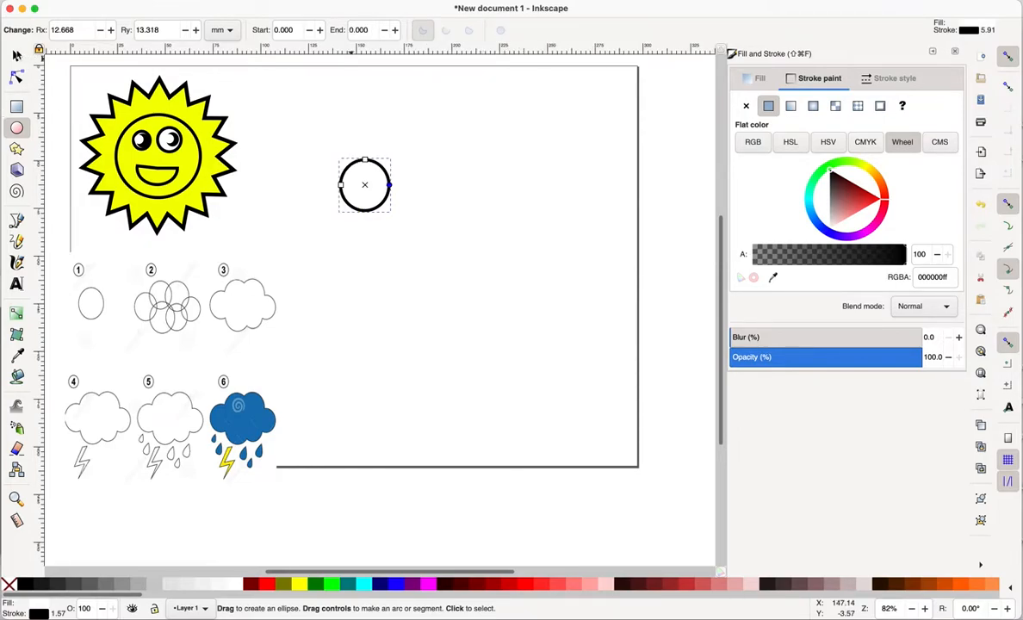
Duplicate the near-round ellipse twice, placing one copy overlapping its lower right and the other above that copy.
left_click(15, 52)
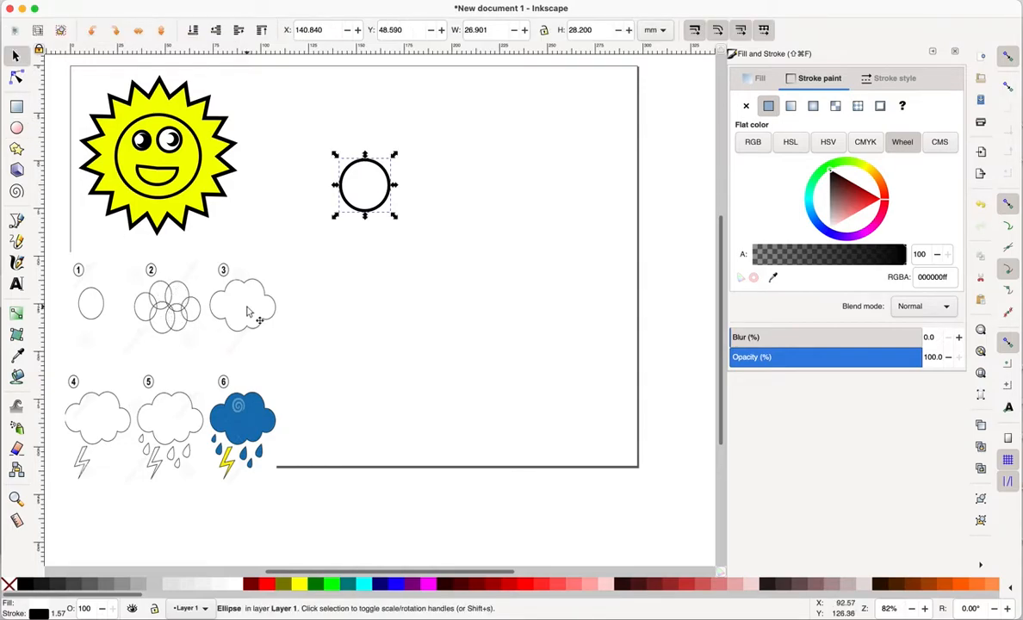
key("super+d")
left_click_drag(380, 206, 418, 241)
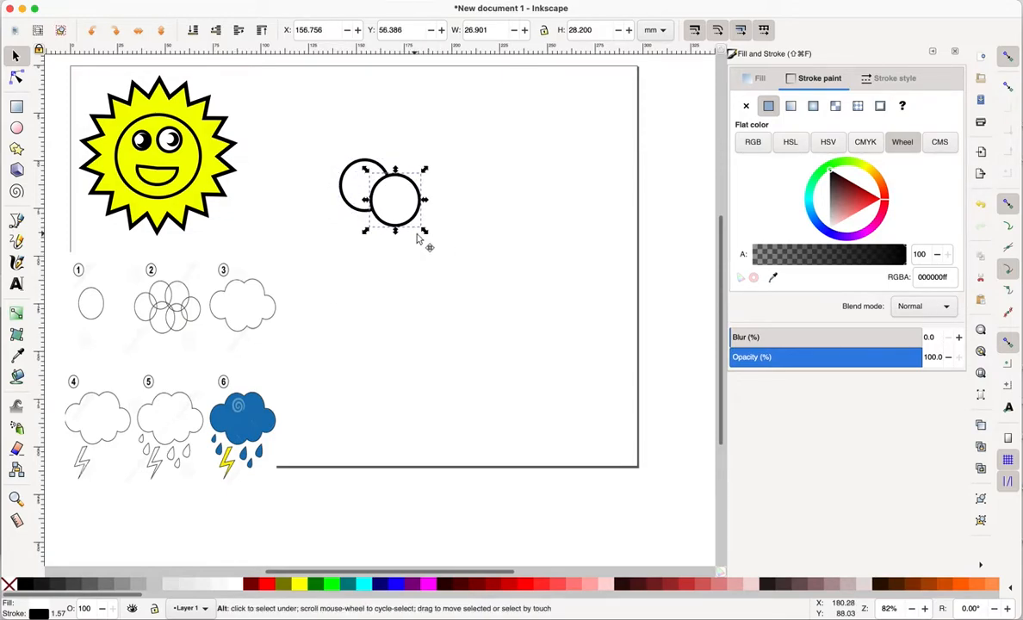
key("super+d")
left_click_drag(400, 201, 402, 148)
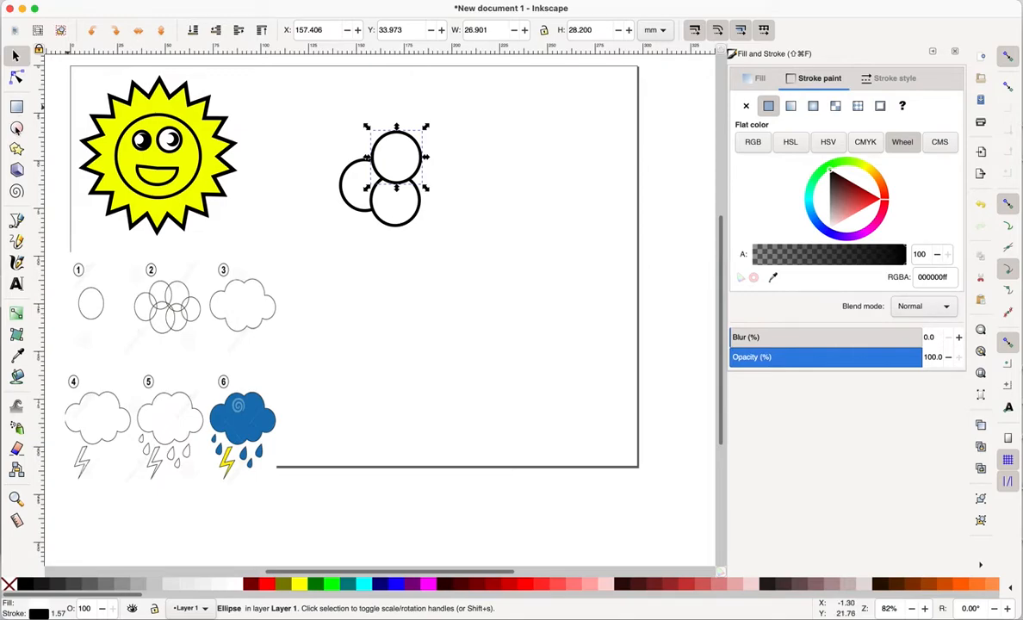
Draw three wide overlapping ellipses, about 37 to 41 mm wide, extending the cloud to the right.
key("e")
left_click_drag(404, 192, 452, 212)
left_click_drag(466, 154, 396, 195)
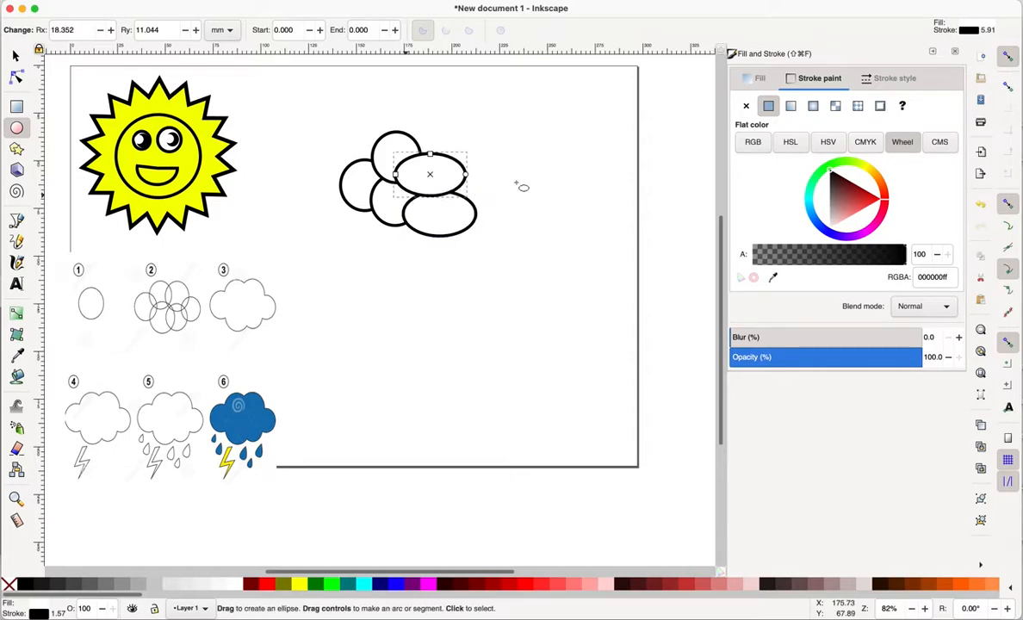
left_click_drag(513, 179, 431, 218)
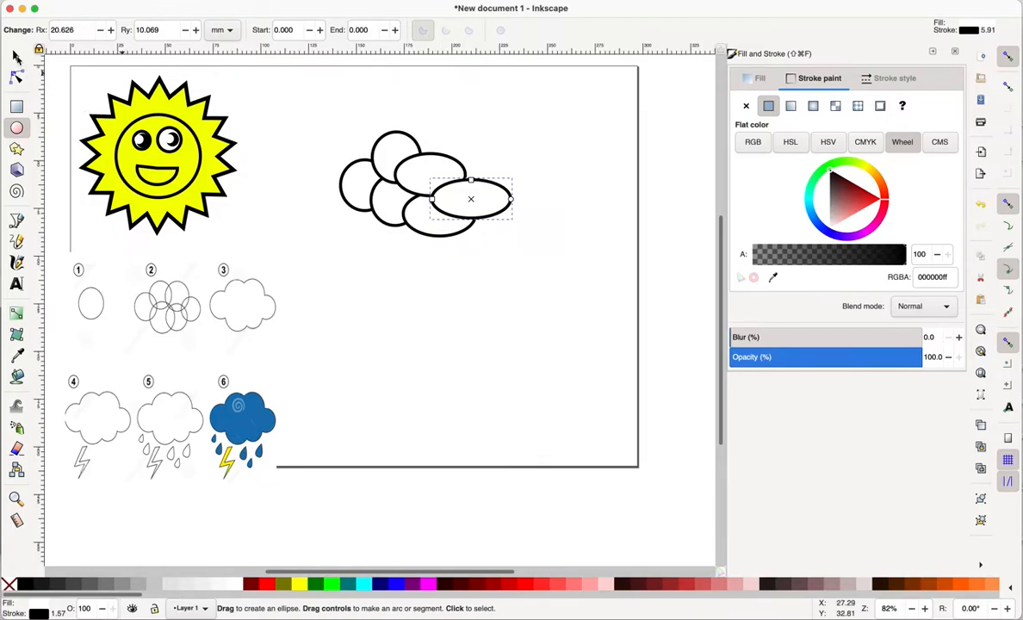
key("s")
key("Escape")
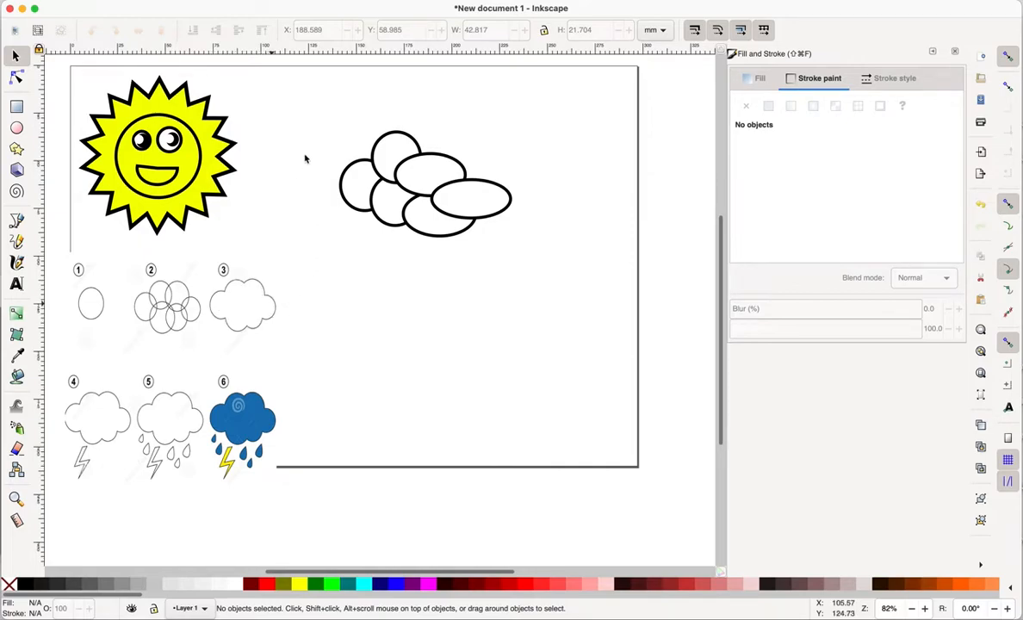
Merge the six overlapping ellipses into a single cloud outline with Union.
scroll(325, 116, "left", 1)
scroll(325, 116, "down", 1)
mouse_move(328, 93)
left_mouse_down()
mouse_move(386, 160)
mouse_move(536, 254)
left_mouse_up()
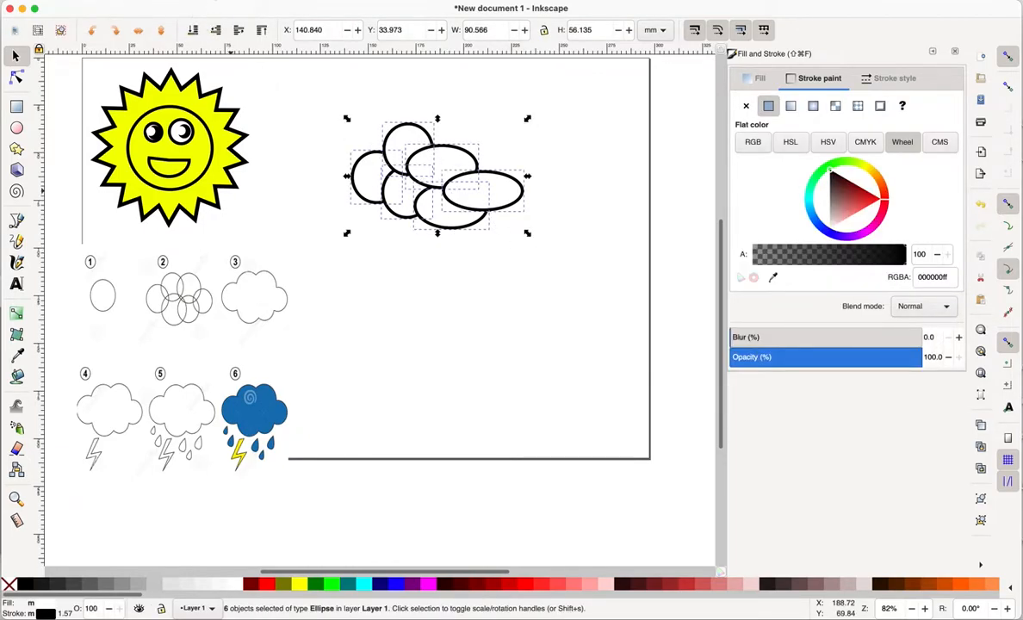
left_click(203, 1)
mouse_move(243, 1)
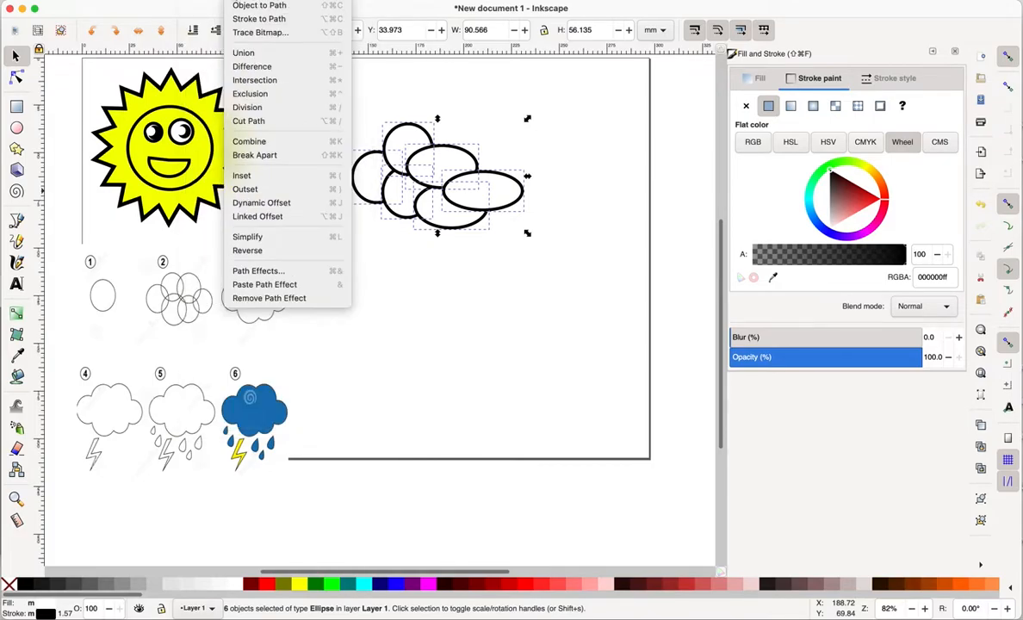
left_click(237, 56)
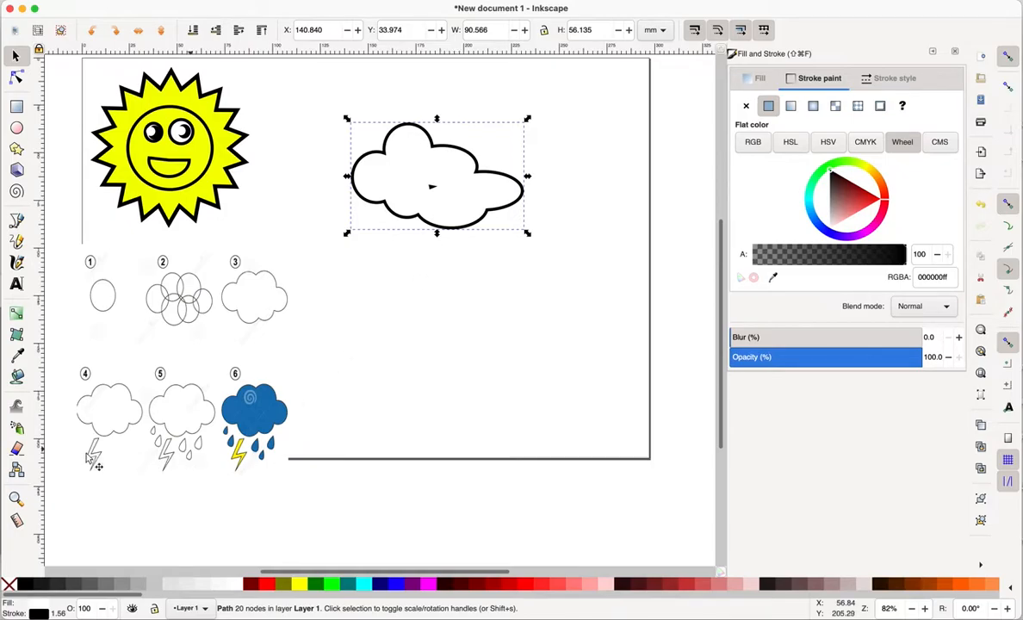
Draw a closed zigzag lightning bolt about 19 by 49 mm with straight Pen tool segments and place it under the cloud's left half.
left_click(17, 222)
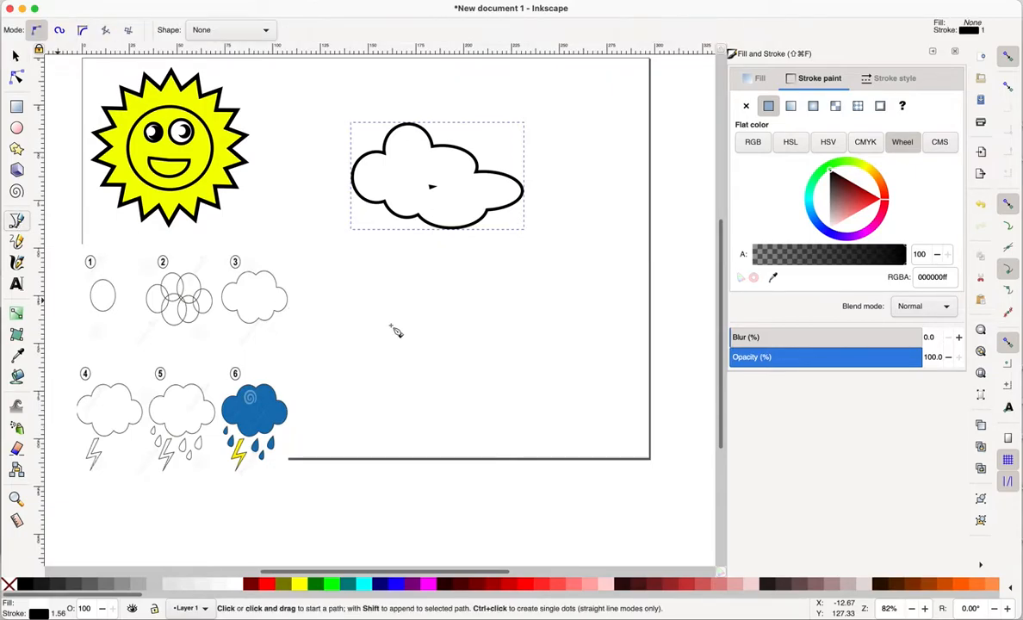
left_click(365, 244)
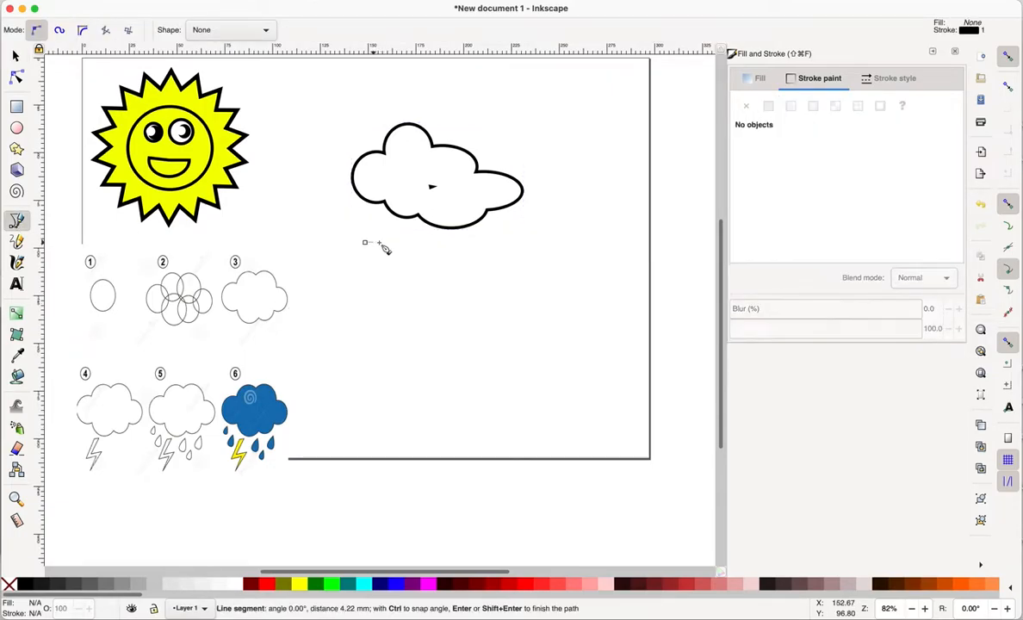
left_click(358, 286)
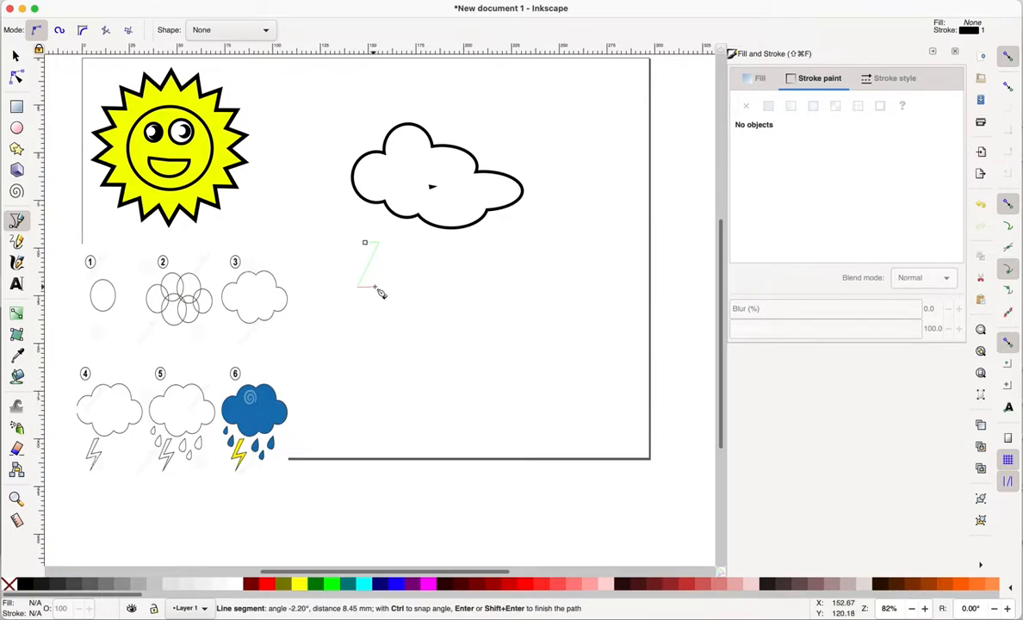
left_click(374, 287)
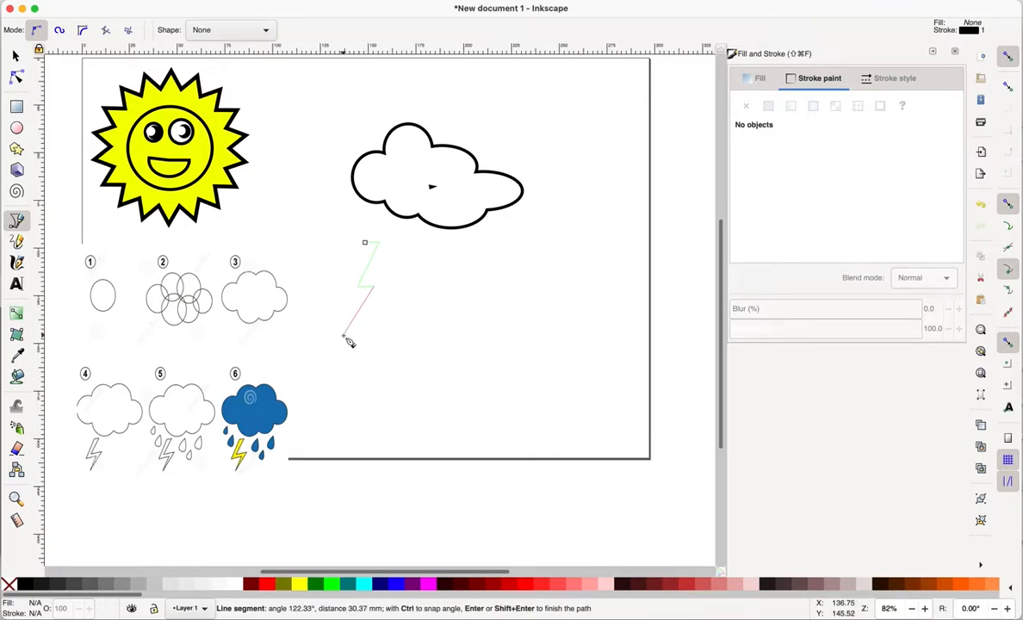
left_click(345, 333)
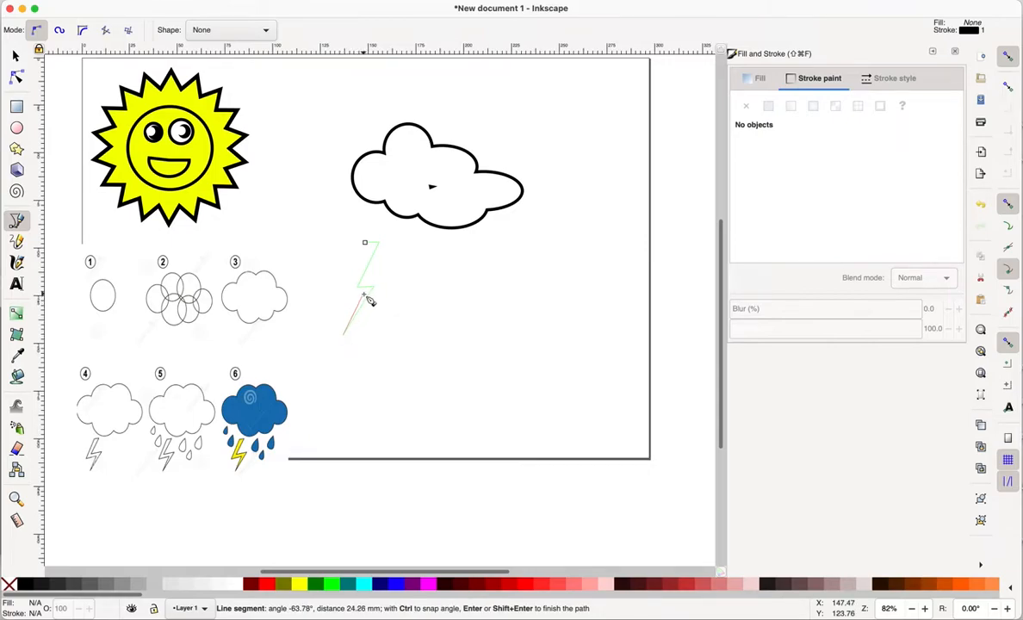
left_click(366, 300)
left_click(349, 292)
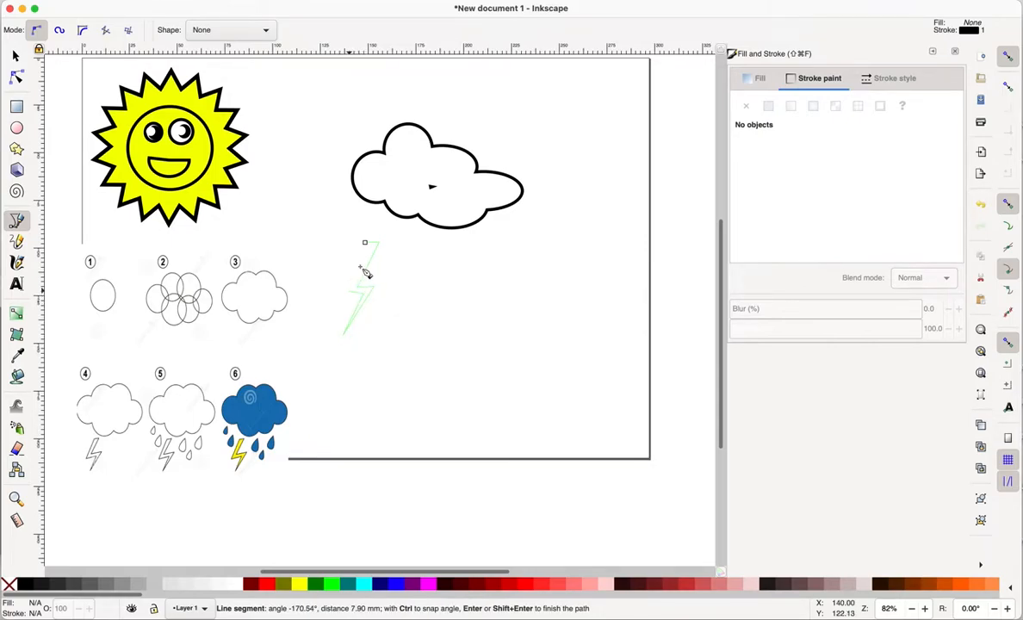
left_click(366, 244)
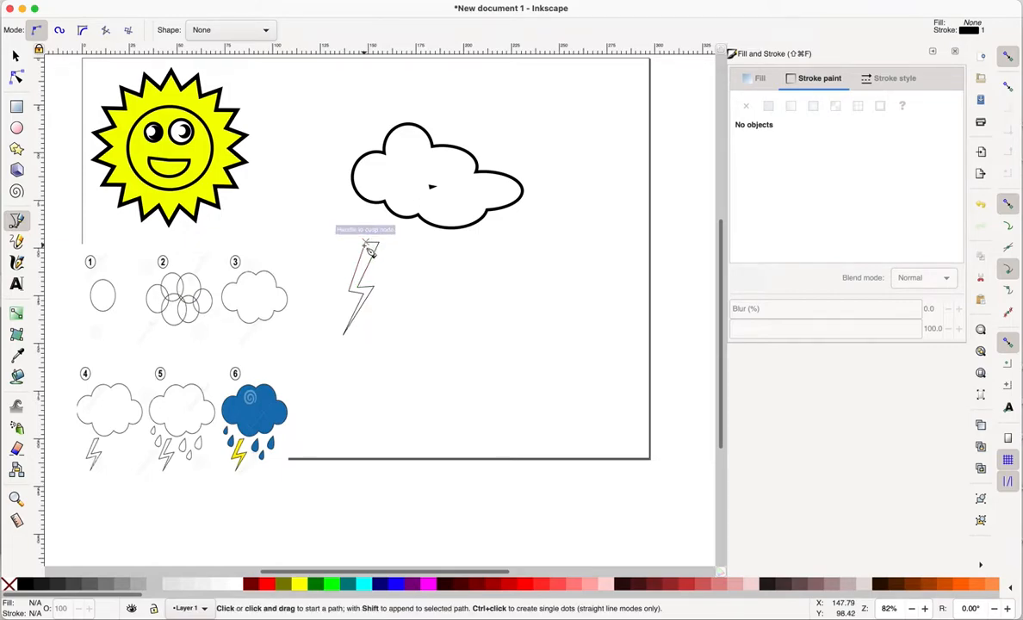
left_click(16, 55)
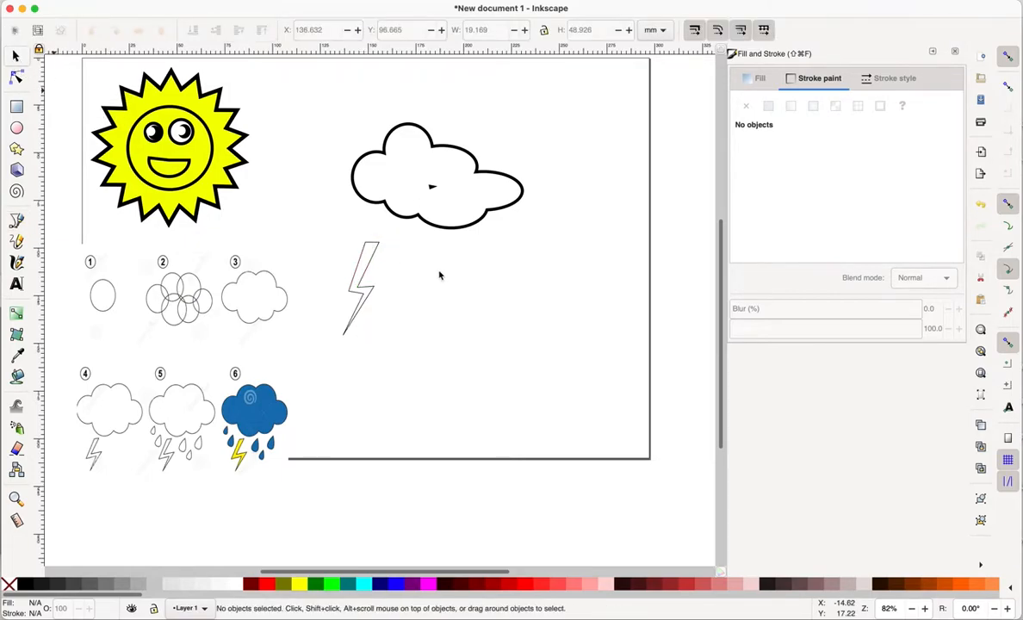
left_click_drag(373, 264, 417, 257)
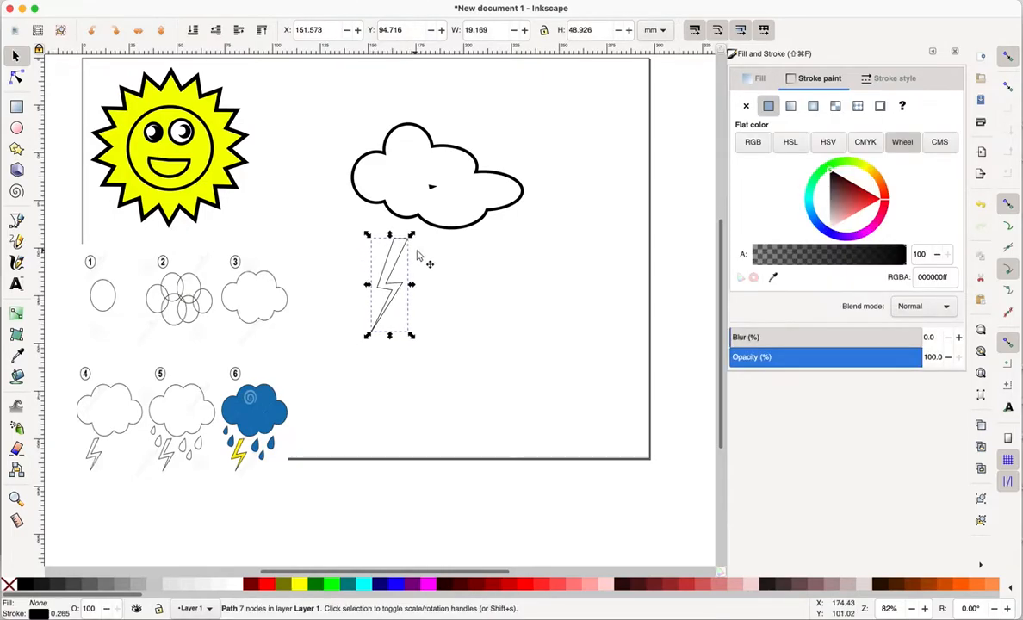
Draw an upright ellipse about 10 by 17 mm to the lower right of the lightning bolt and convert it to a path.
left_click(445, 191)
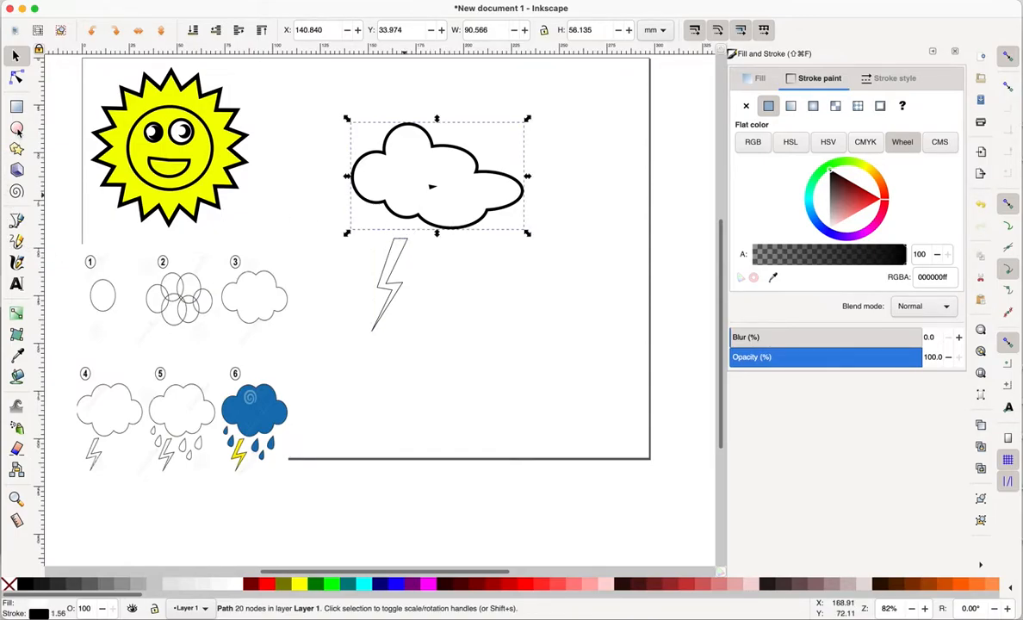
key("e")
left_click_drag(440, 315, 466, 354)
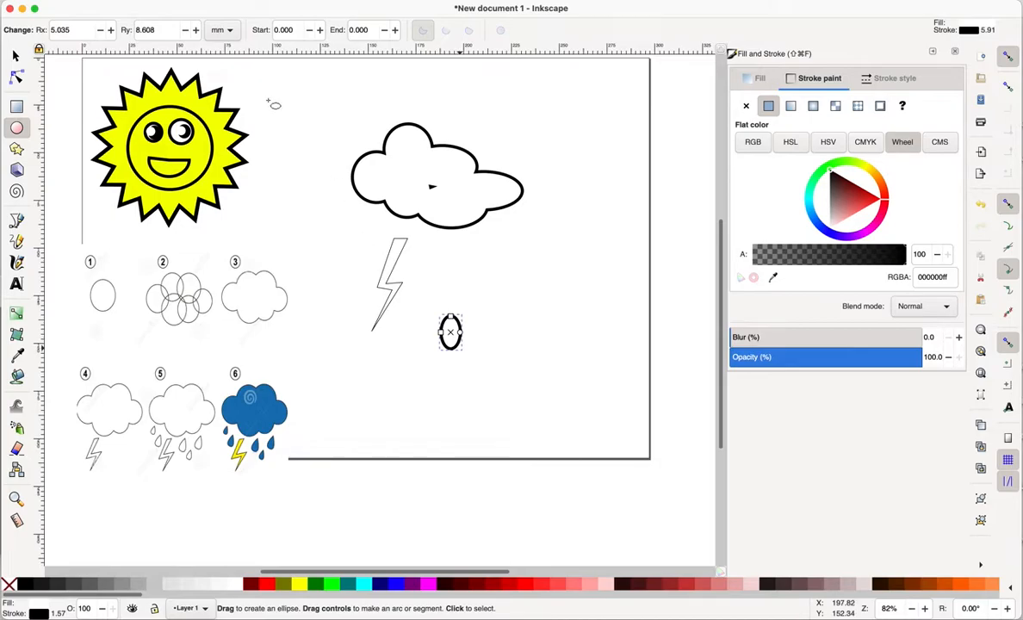
left_click(242, 0)
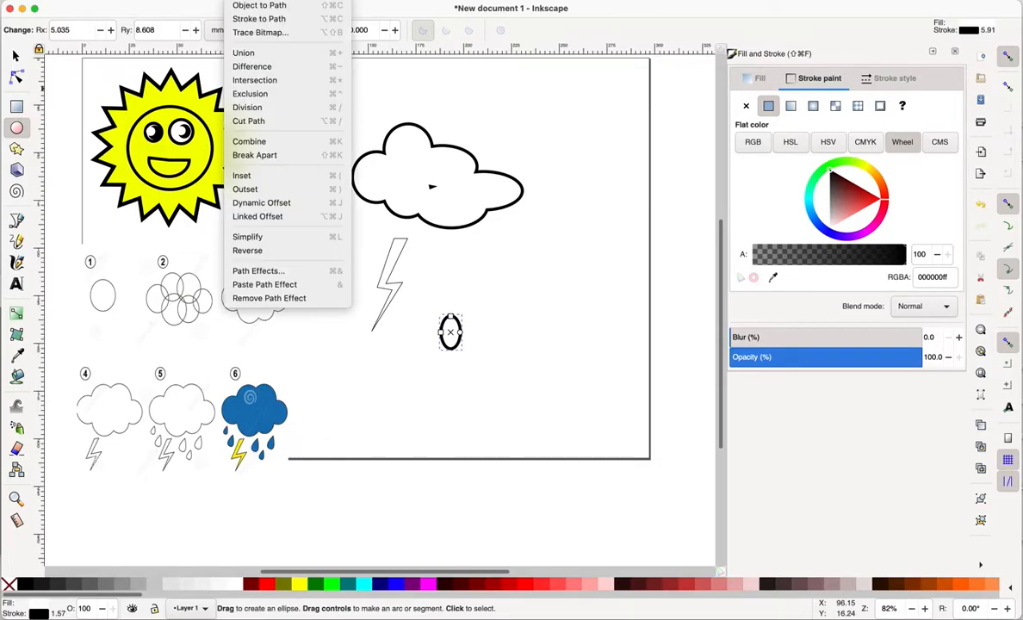
mouse_move(207, 0)
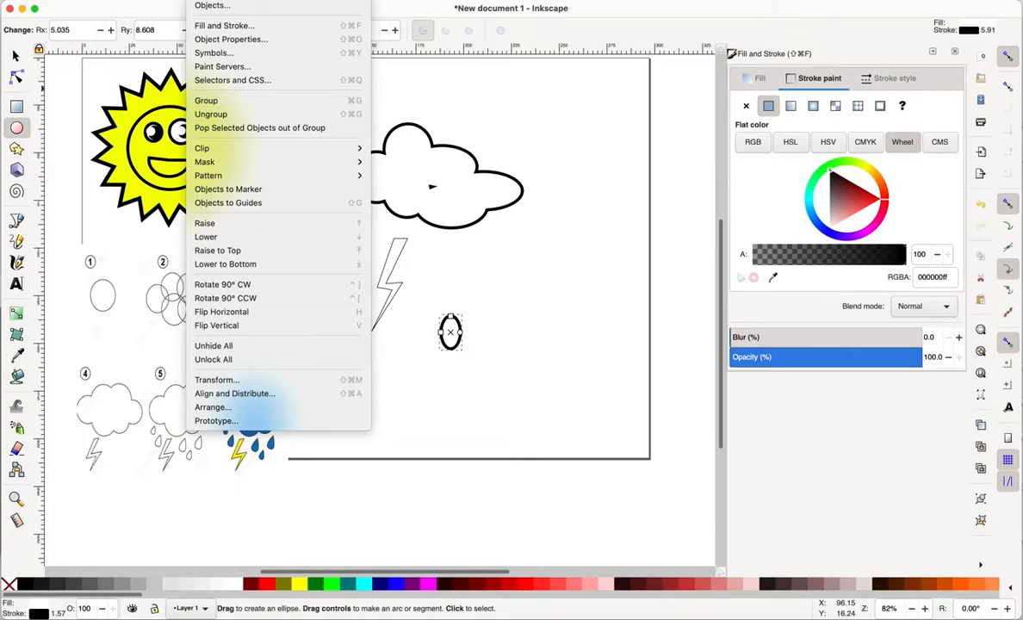
mouse_move(241, 0)
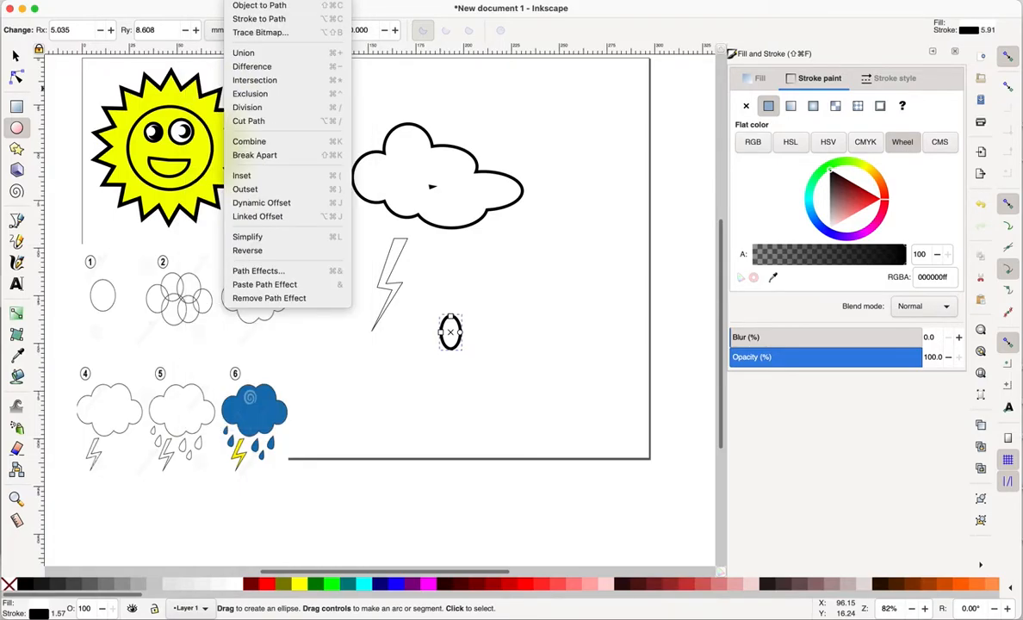
left_click(252, 7)
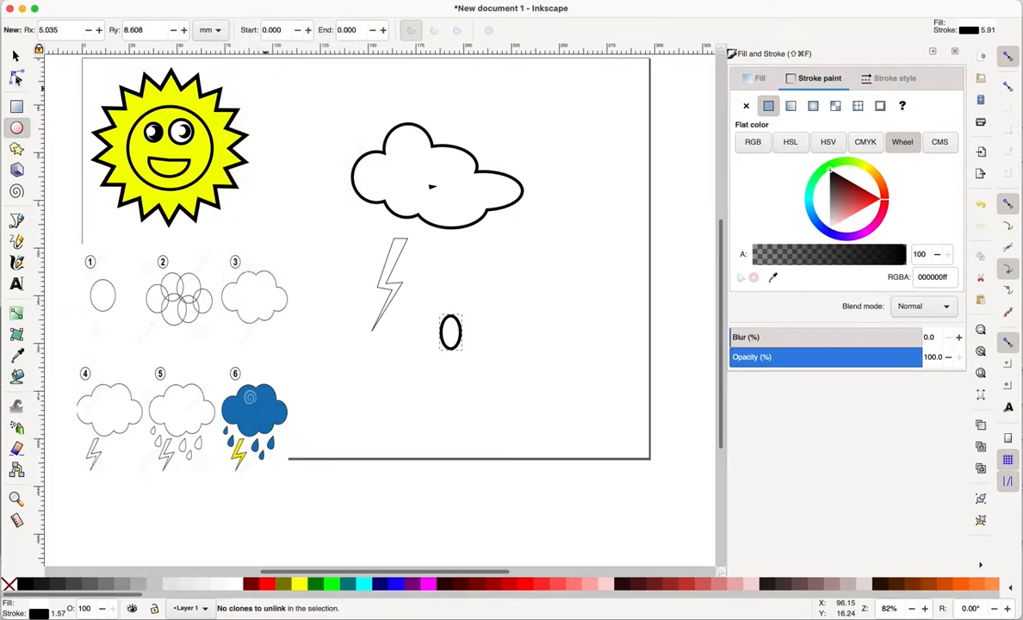
Raise the small ellipse's top node slightly and make it a corner node.
left_click(15, 78)
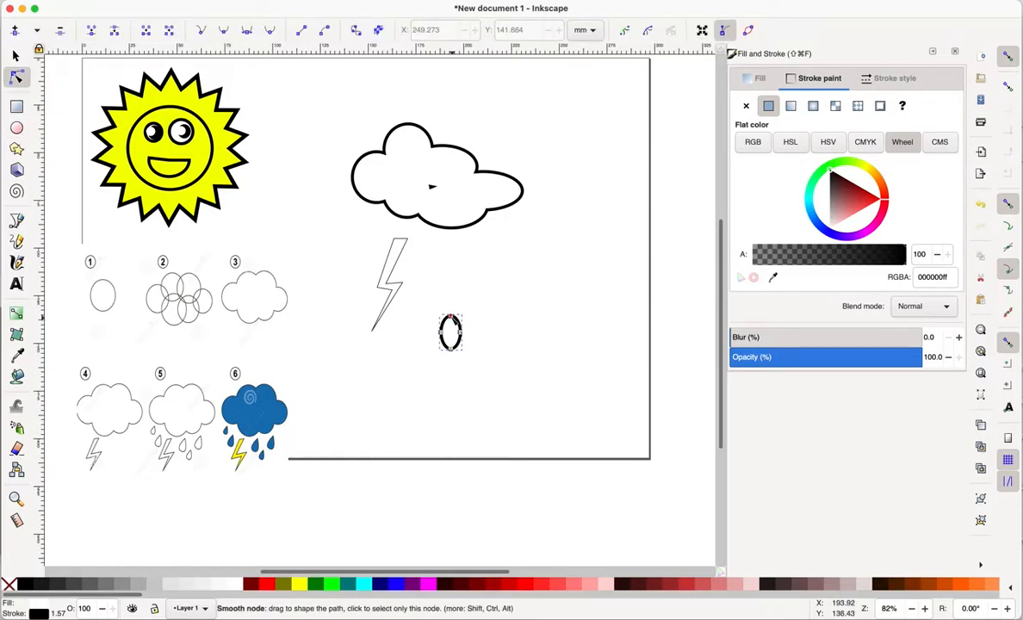
left_click(450, 317)
left_click_drag(449, 317, 451, 278)
left_click_drag(450, 274, 450, 308)
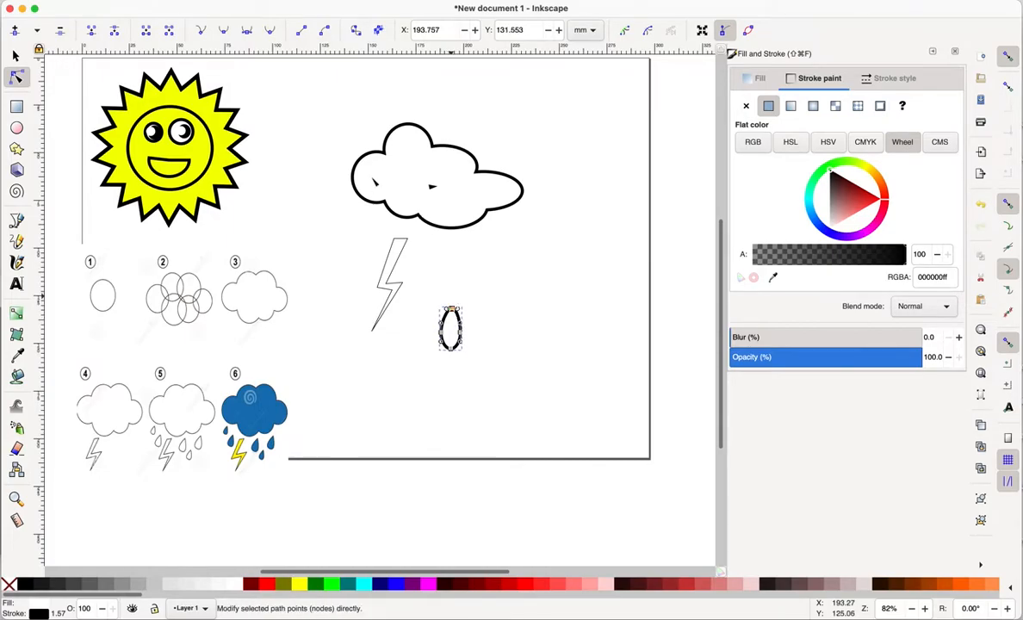
left_click(201, 32)
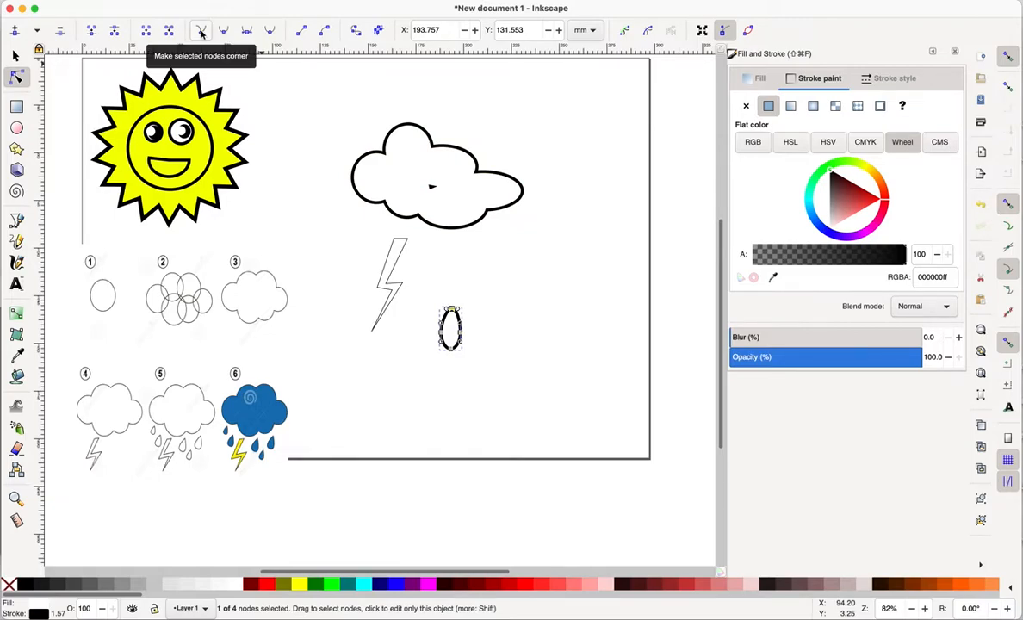
Pull the top node's handles down and inward to shape the ellipse into a pointed raindrop.
left_click(925, 609)
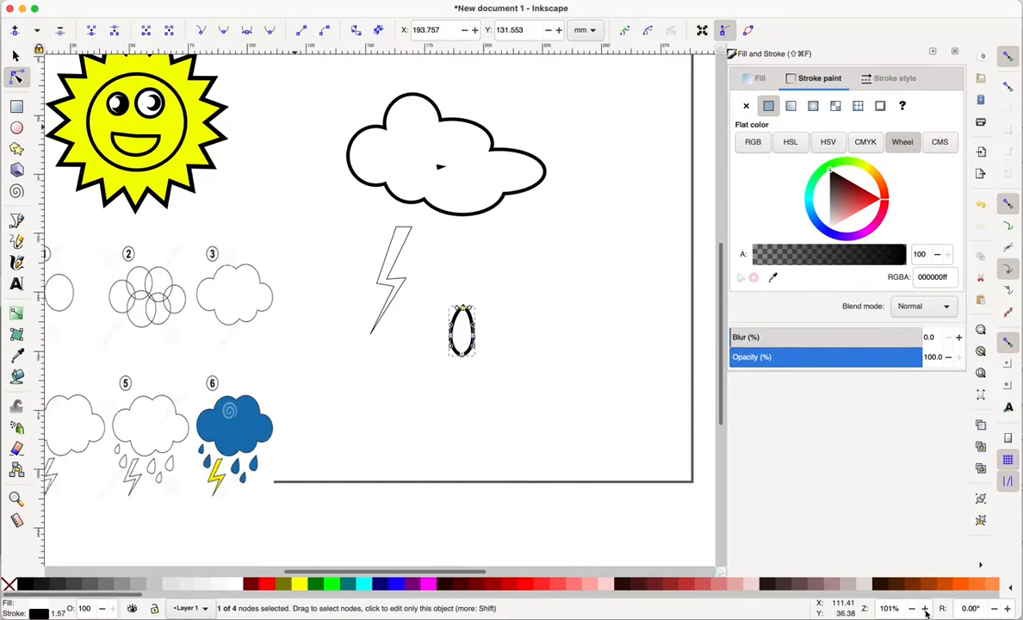
left_click(925, 609)
left_click(925, 609)
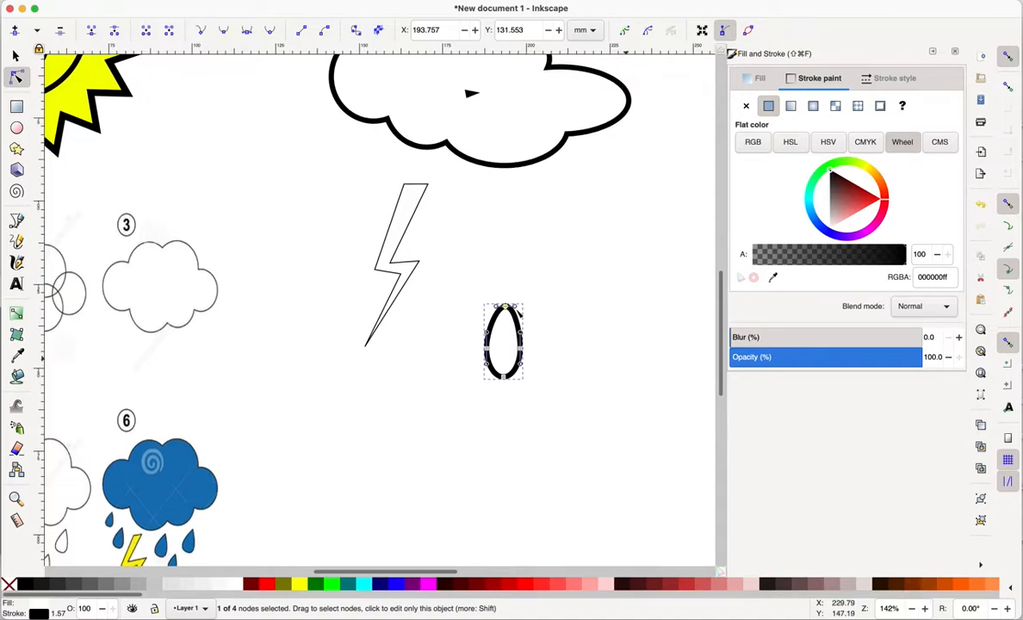
left_click_drag(515, 307, 497, 326)
left_click(616, 228)
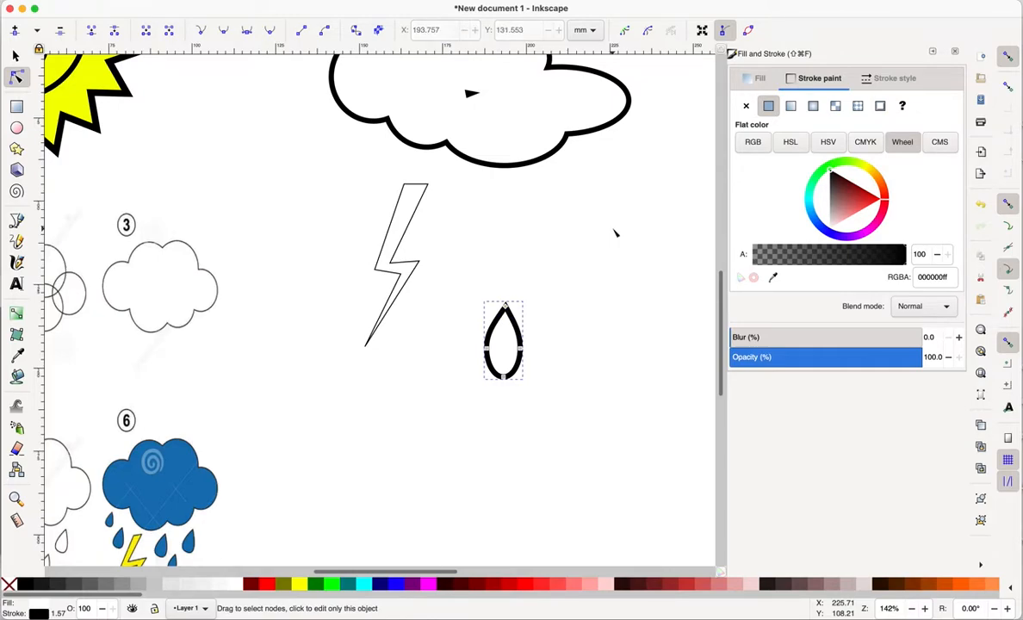
Reduce the raindrop's stroke width to 0.465 mm.
left_click(15, 55)
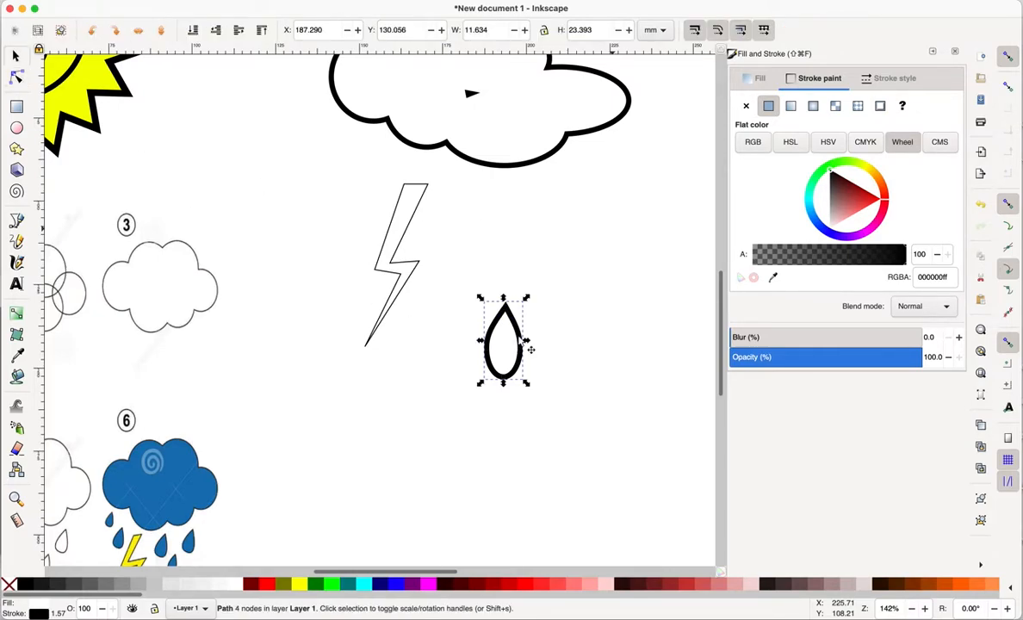
left_click(892, 79)
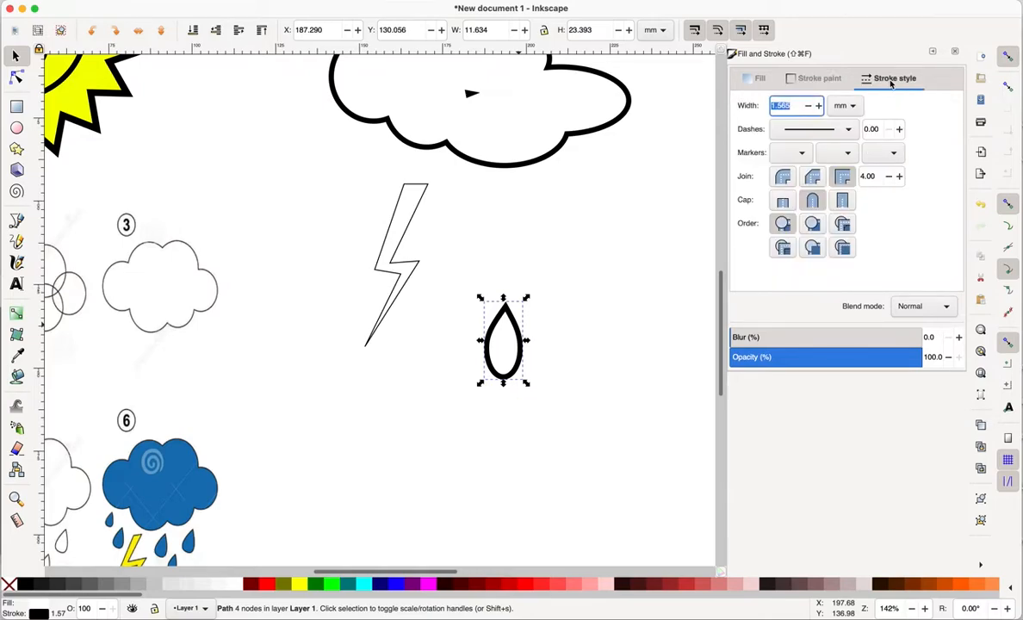
triple_click(809, 106)
left_click(809, 107)
left_click(809, 108)
left_click(809, 107)
left_click(809, 108)
left_click(809, 108)
left_click(809, 108)
left_click(809, 107)
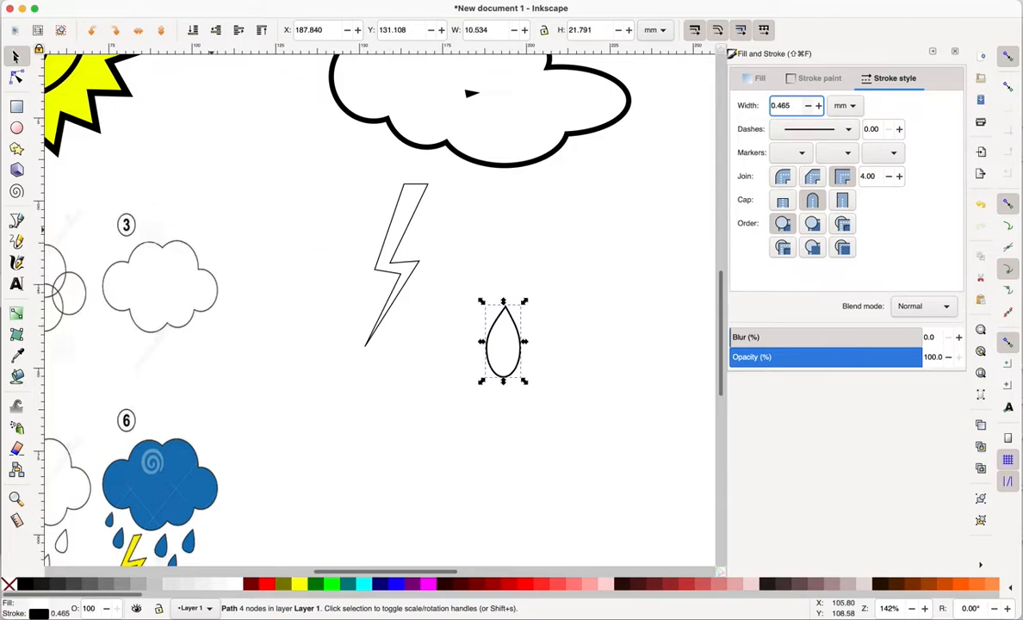
Move the raindrop under the cloud's left edge beside the lightning bolt and shrink it to about 7.7 by 15.5 mm.
left_click(518, 345)
left_click_drag(487, 301, 348, 153)
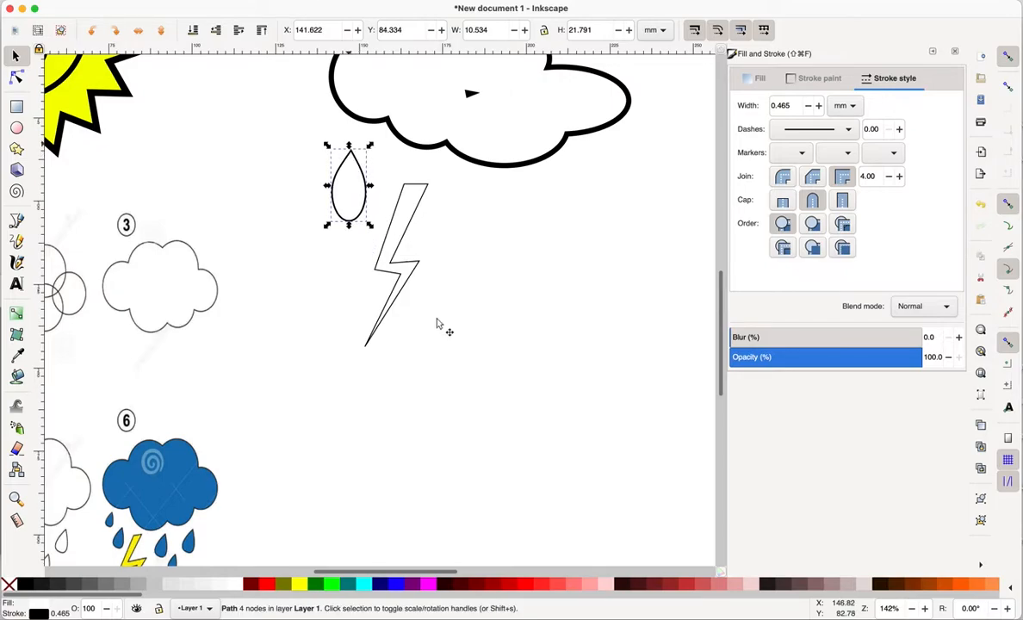
left_click(912, 610)
left_click(911, 610)
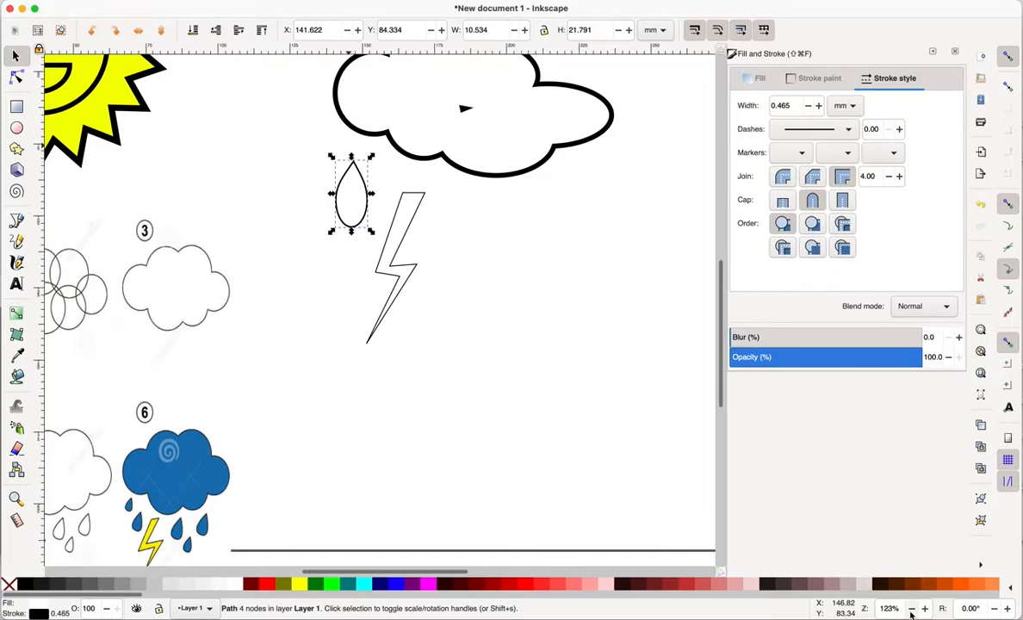
left_click(911, 610)
left_click(911, 609)
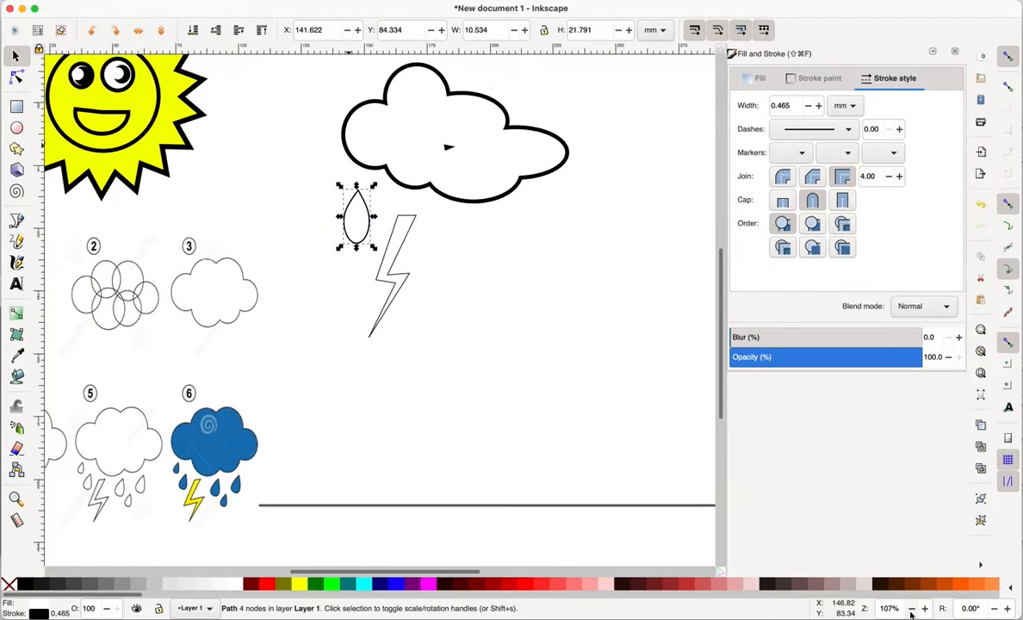
left_click(911, 610)
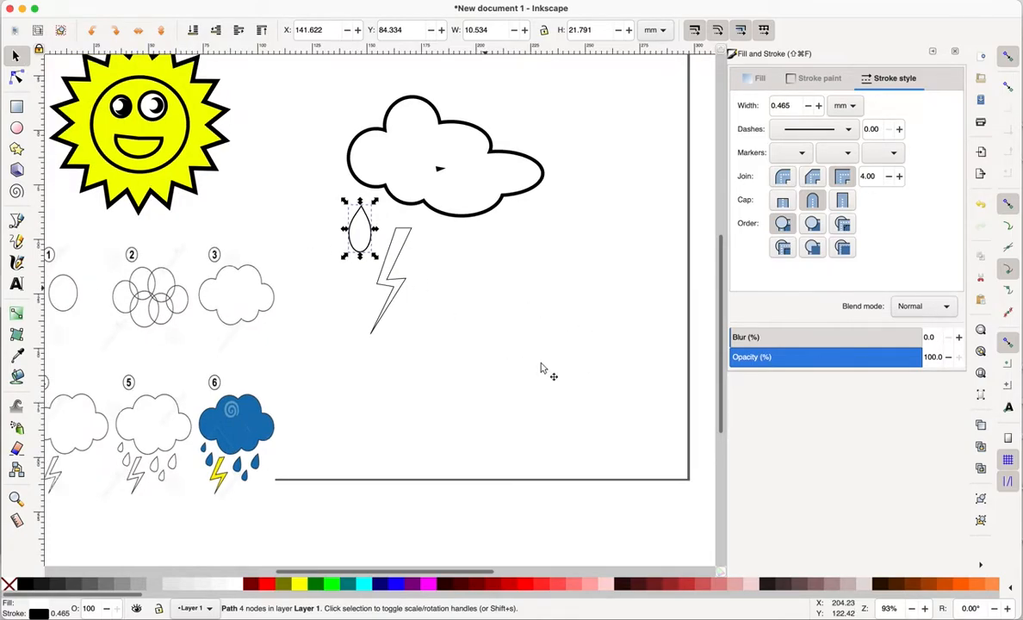
key("Escape")
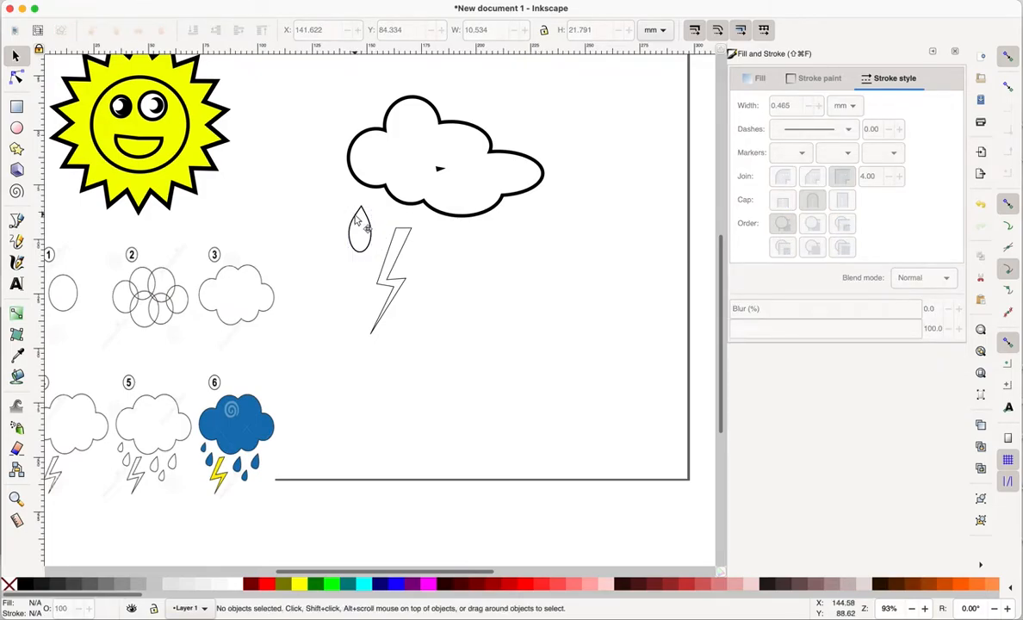
left_click(359, 221)
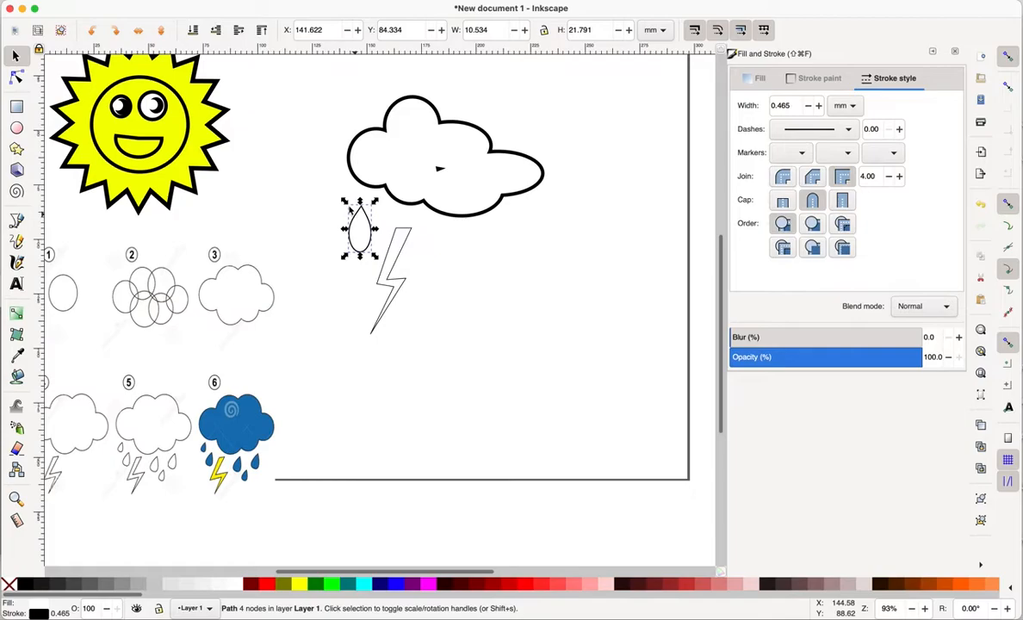
left_click_drag(346, 203, 354, 221)
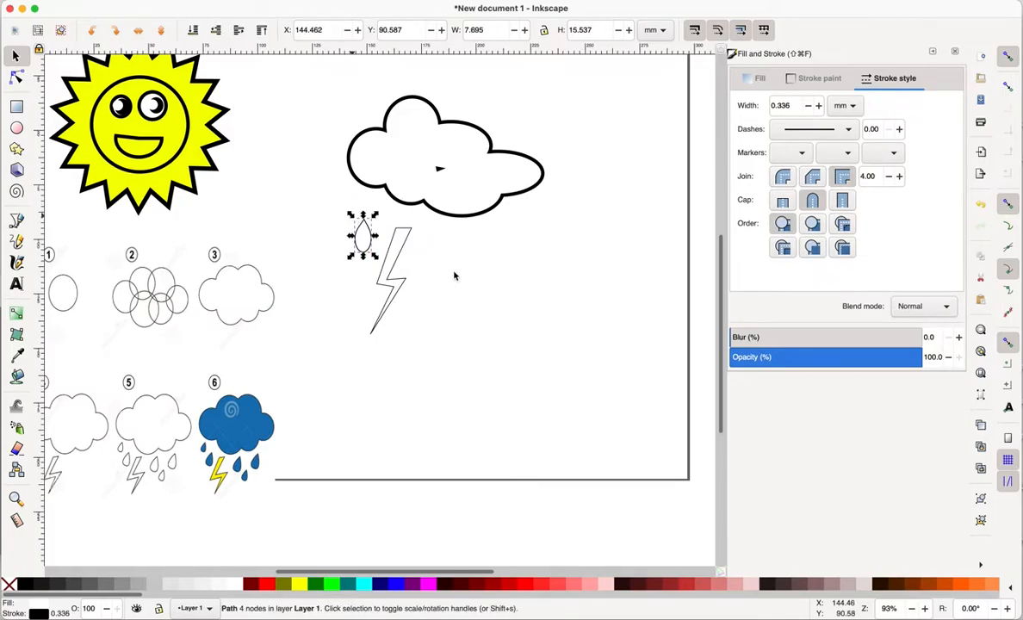
Rotate the raindrop slightly clockwise so its tip leans right, and keep the drop selected.
left_click(364, 231)
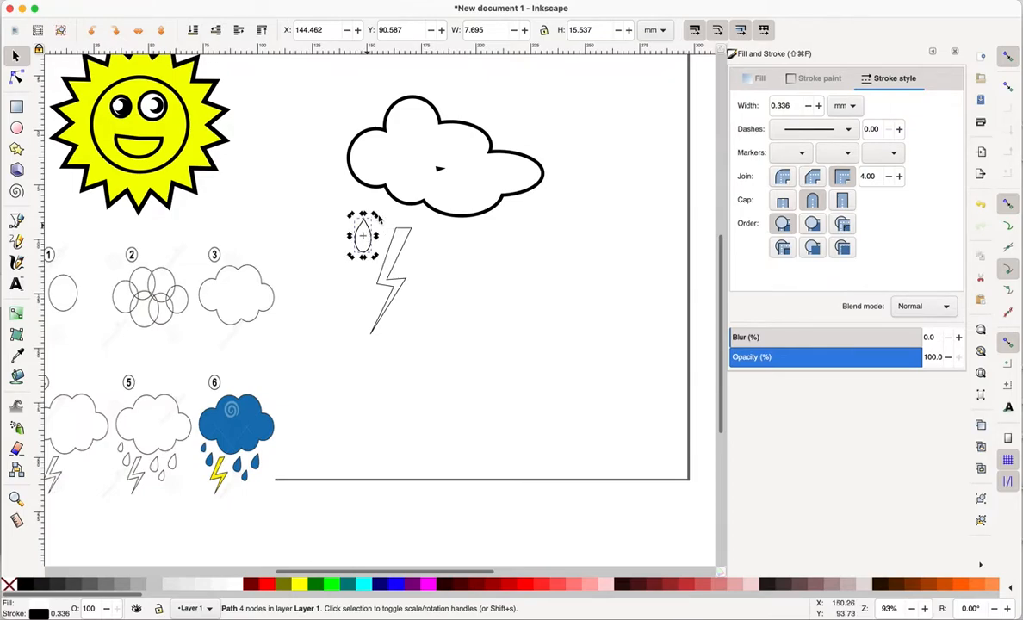
left_click_drag(379, 218, 389, 212)
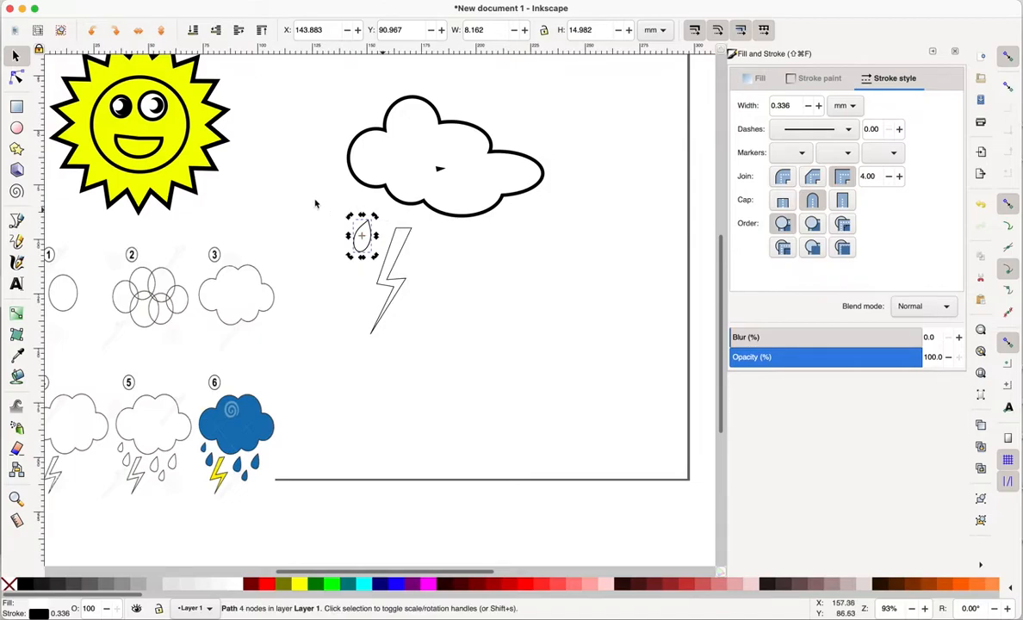
left_click(366, 250)
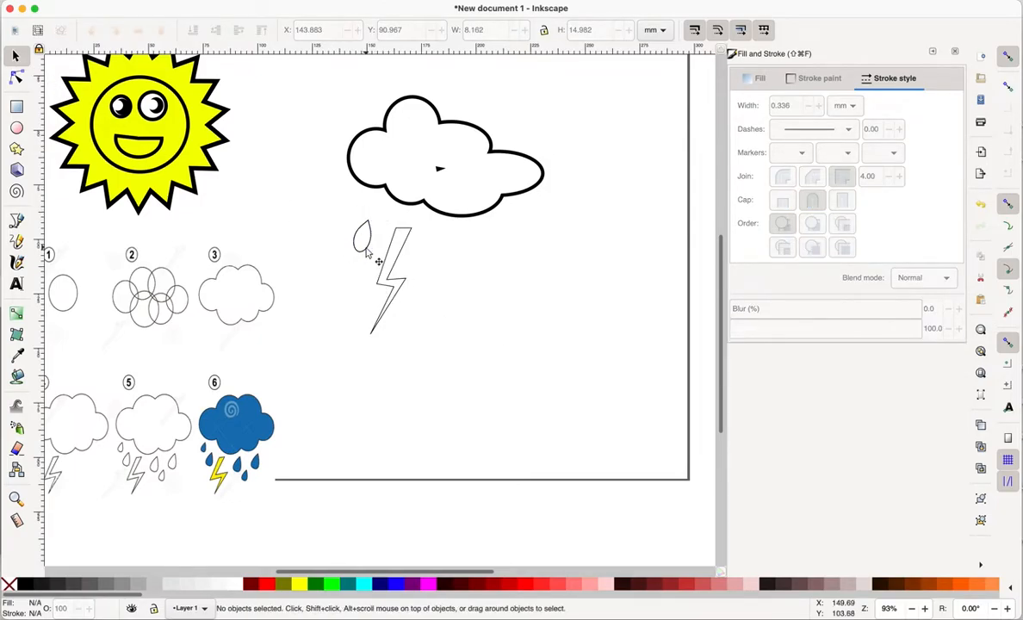
left_click(367, 249)
key("alt")
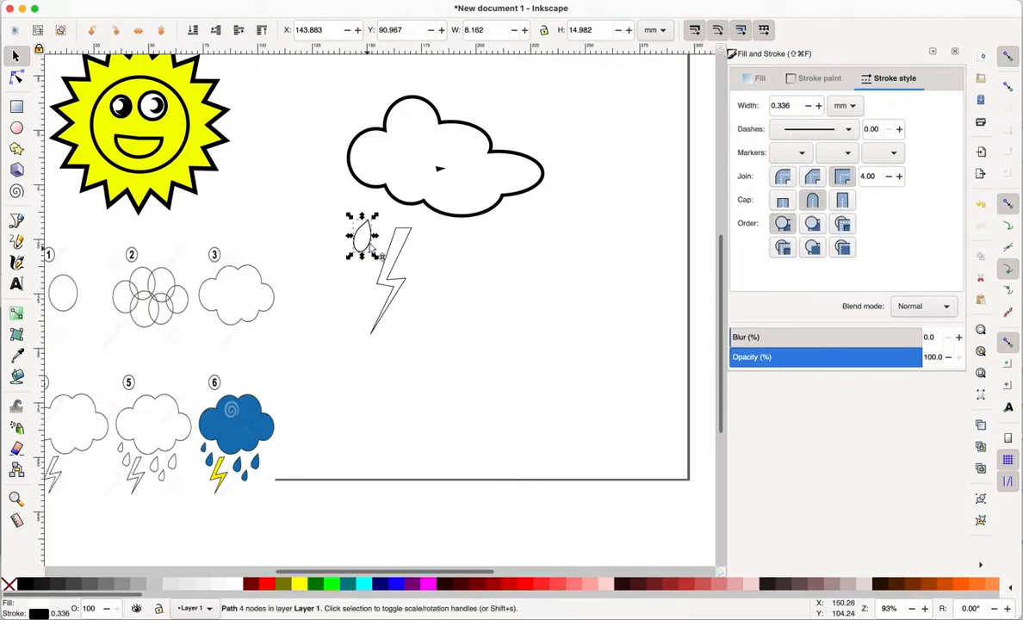
Reposition the lightning bolt just beneath the cloud, beside the raindrop, at about X 153.6, Y 90.5 mm.
left_click(372, 294)
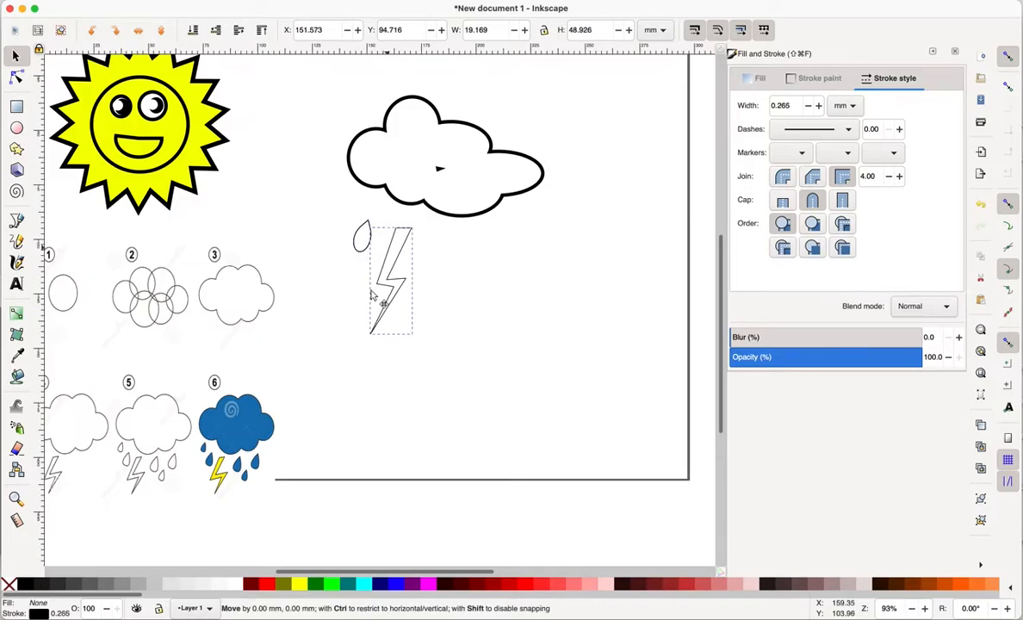
left_click_drag(372, 294, 353, 340)
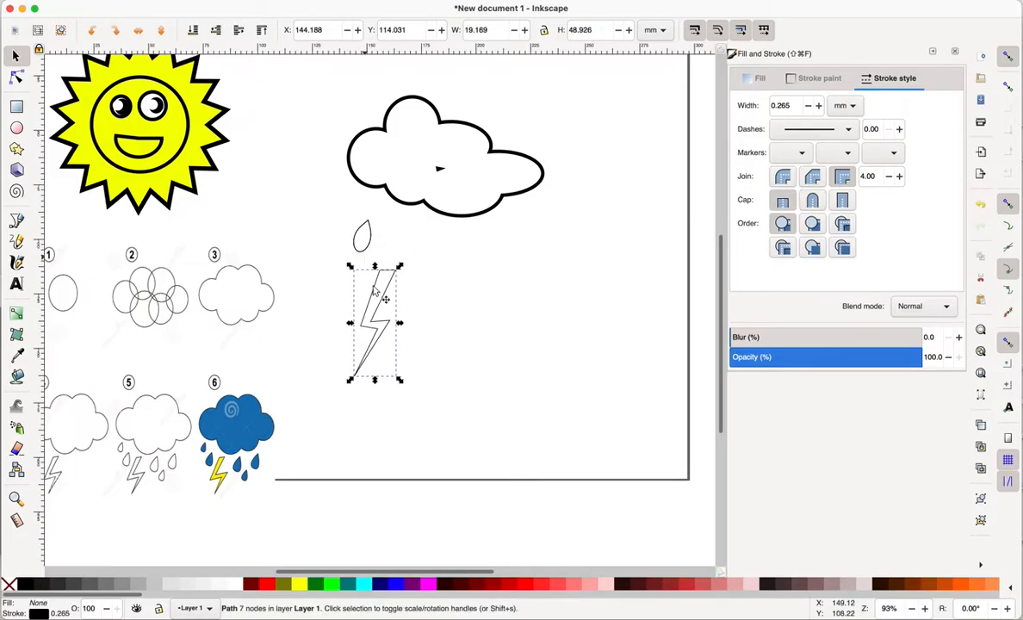
left_click_drag(384, 271, 407, 217)
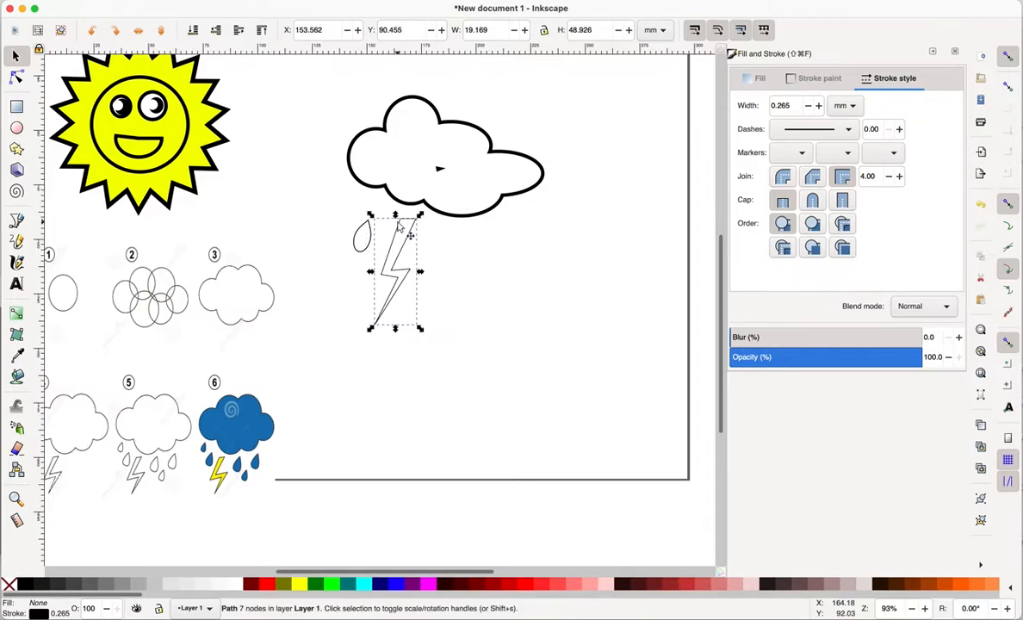
Duplicate the raindrop and place the copy directly below the original, at about X 143.3, Y 117.4 mm.
left_click(359, 242)
left_click(360, 242)
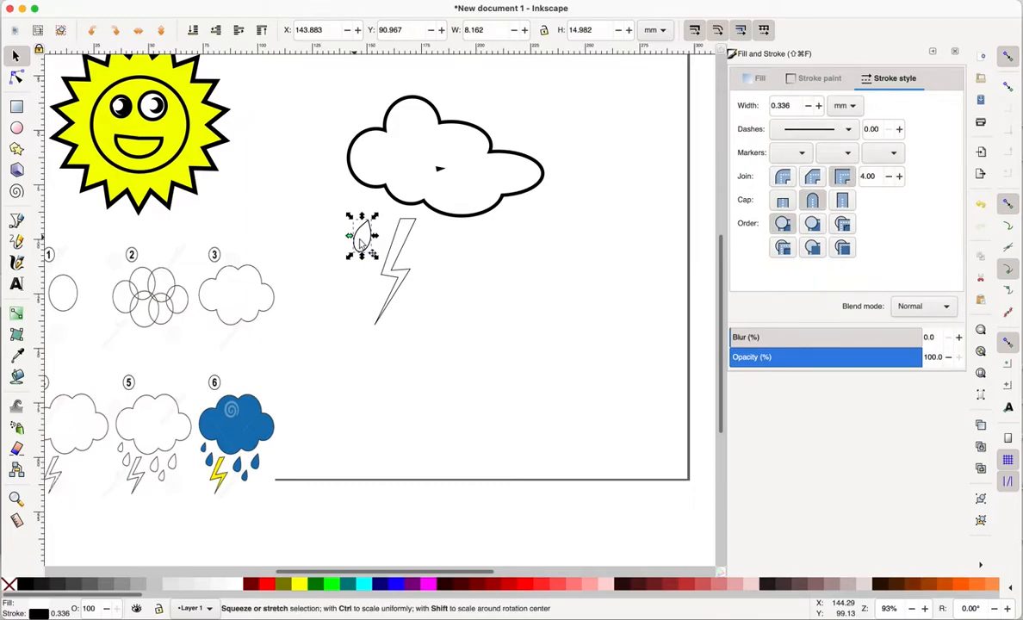
left_click_drag(350, 221, 359, 291)
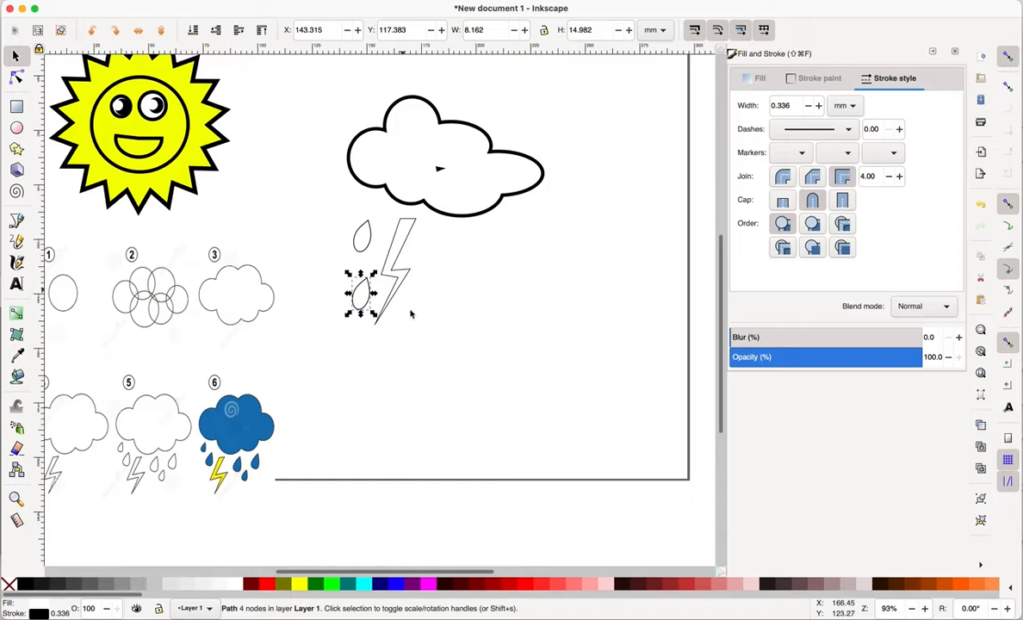
Shrink the upper raindrop beside the bolt to about 7.3 by 12.4 mm.
left_click(344, 280)
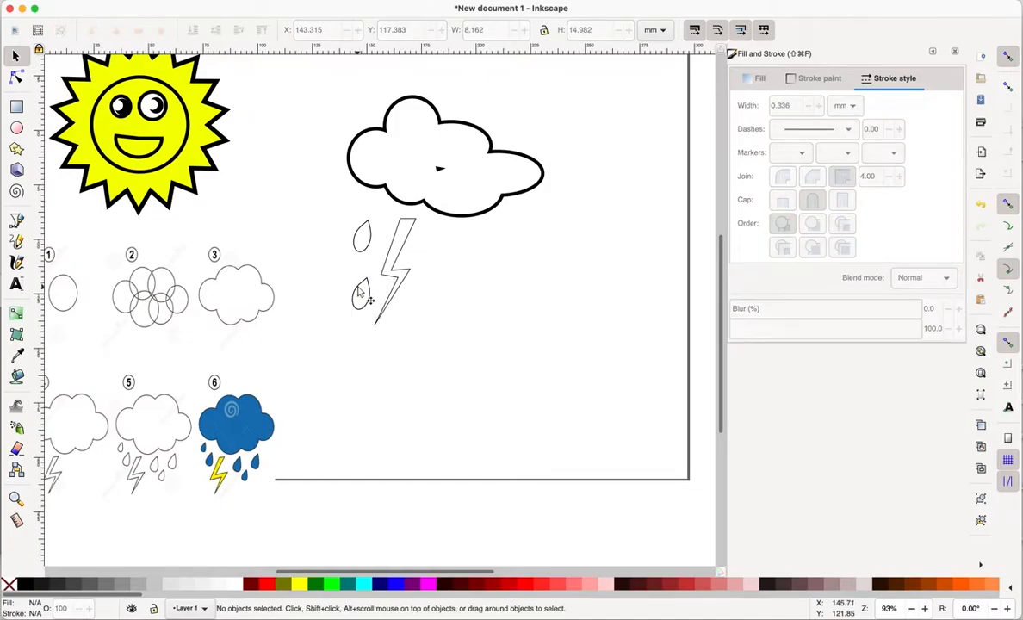
left_click(368, 251)
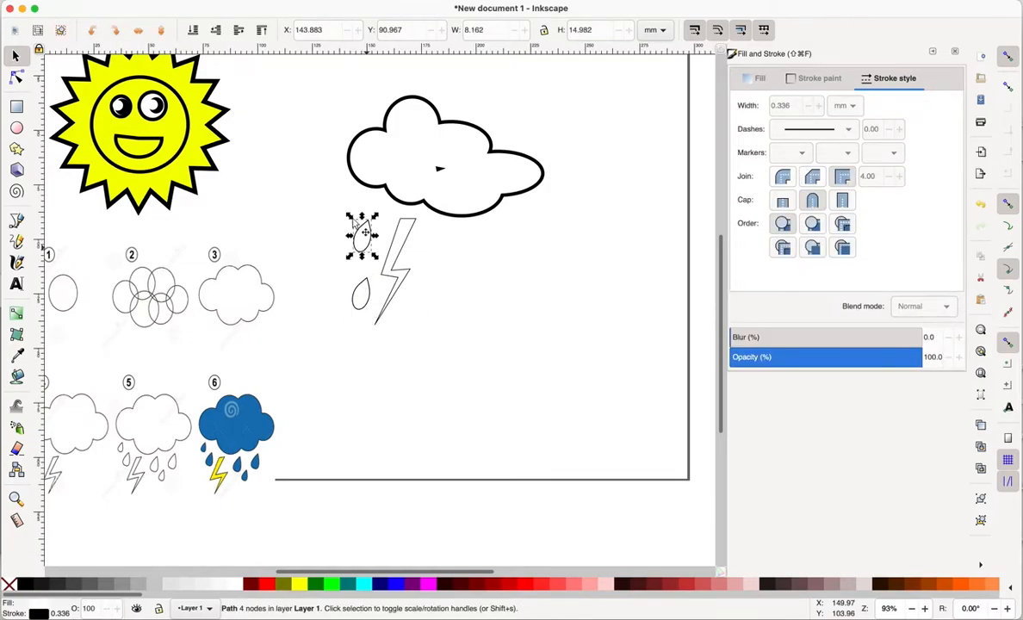
left_click_drag(355, 221, 353, 227)
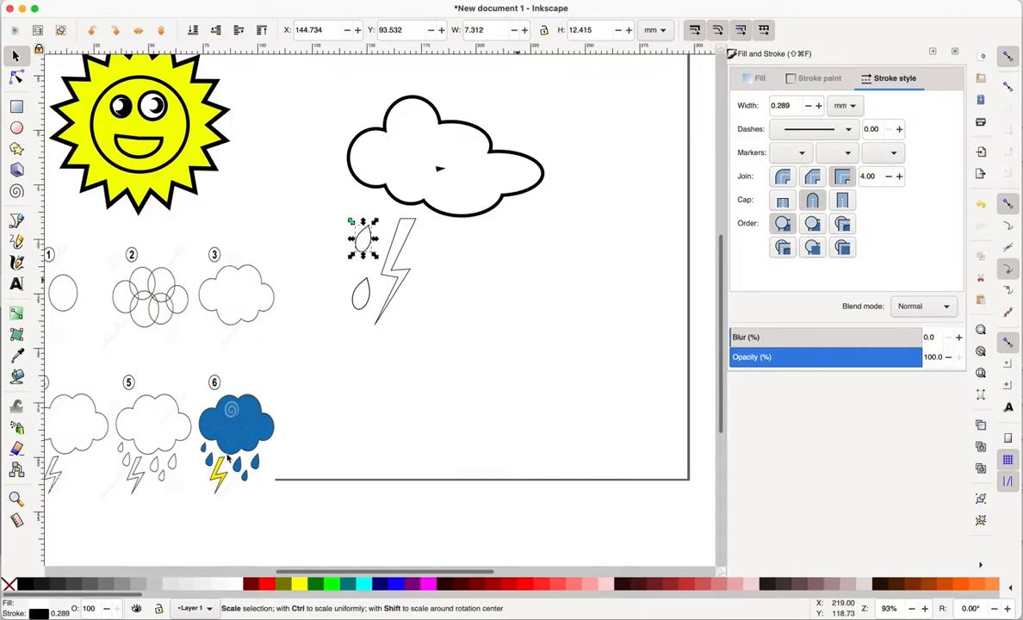
left_click(365, 325)
left_click(353, 295)
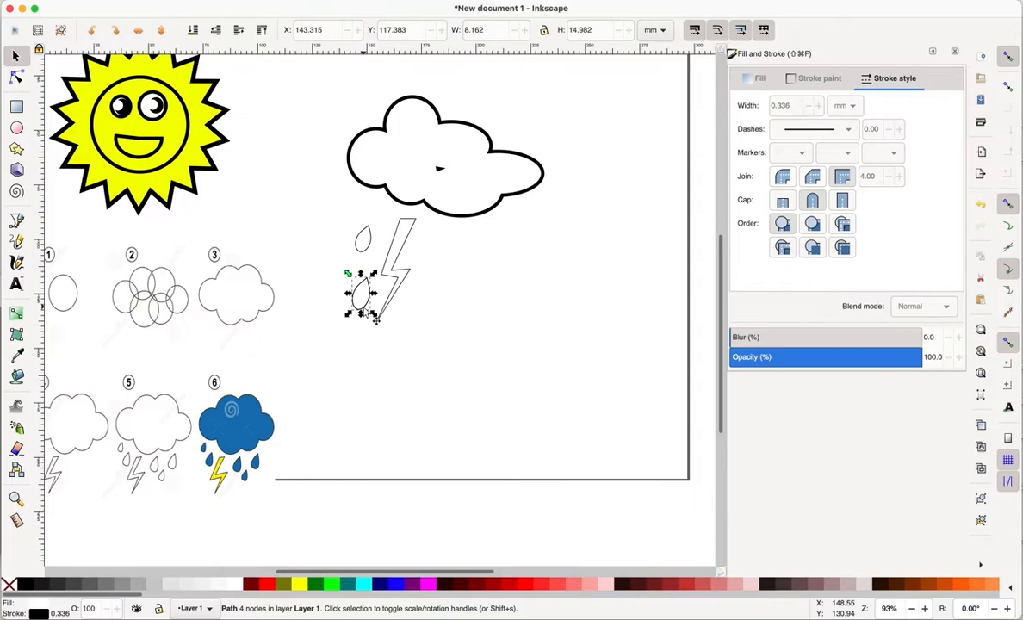
key("alt")
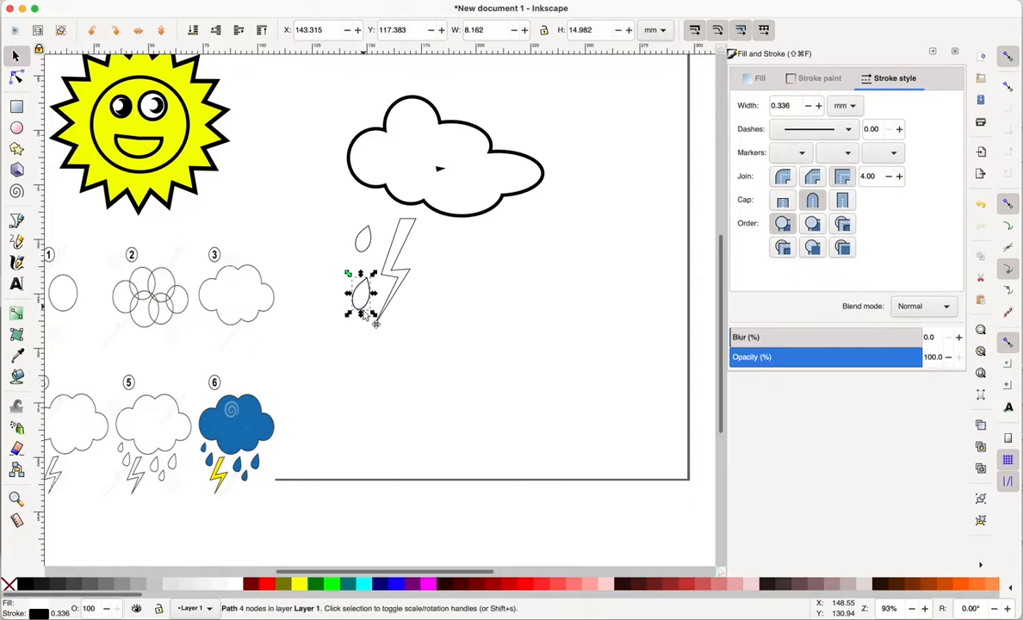
left_click_drag(397, 276, 436, 259)
key("alt")
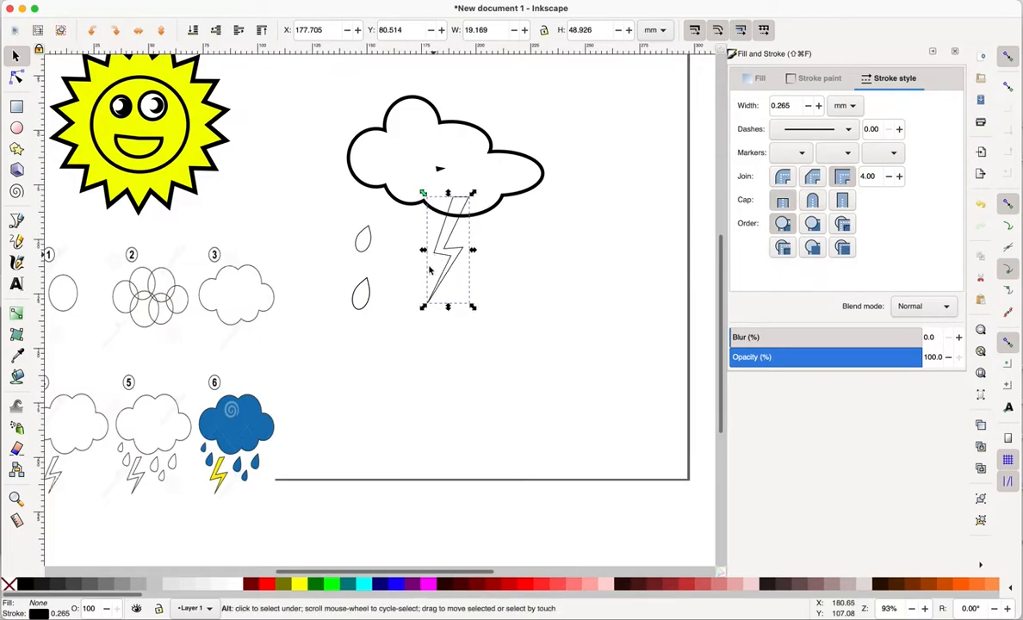
key("super+z")
Duplicate the lower raindrop and place the copy on the other side of the bolt, at about X 177, Y 99 mm.
left_click(351, 298)
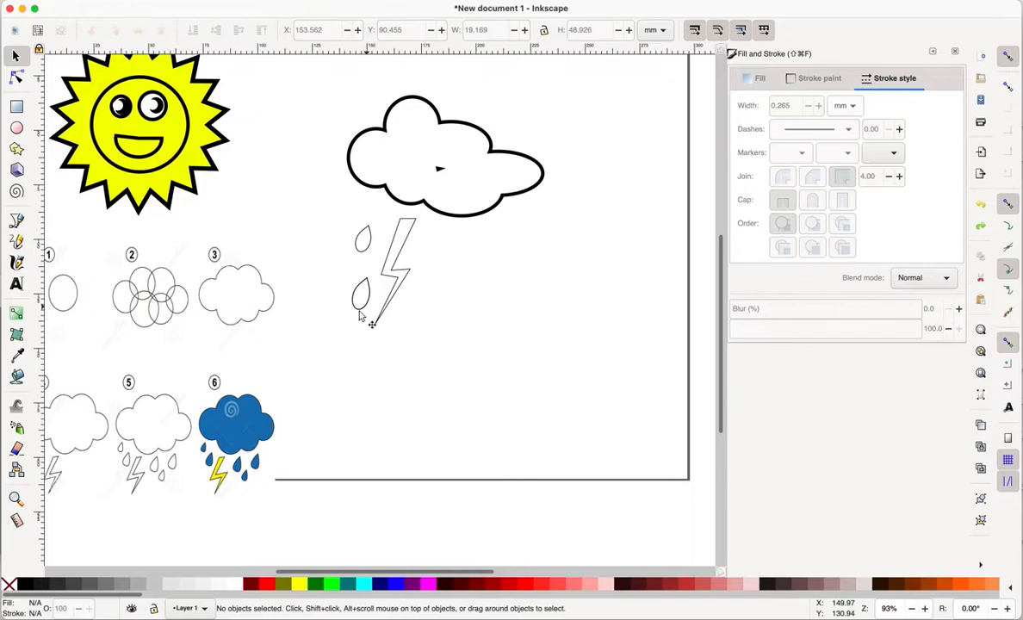
left_click(353, 298)
left_click_drag(387, 287, 444, 251)
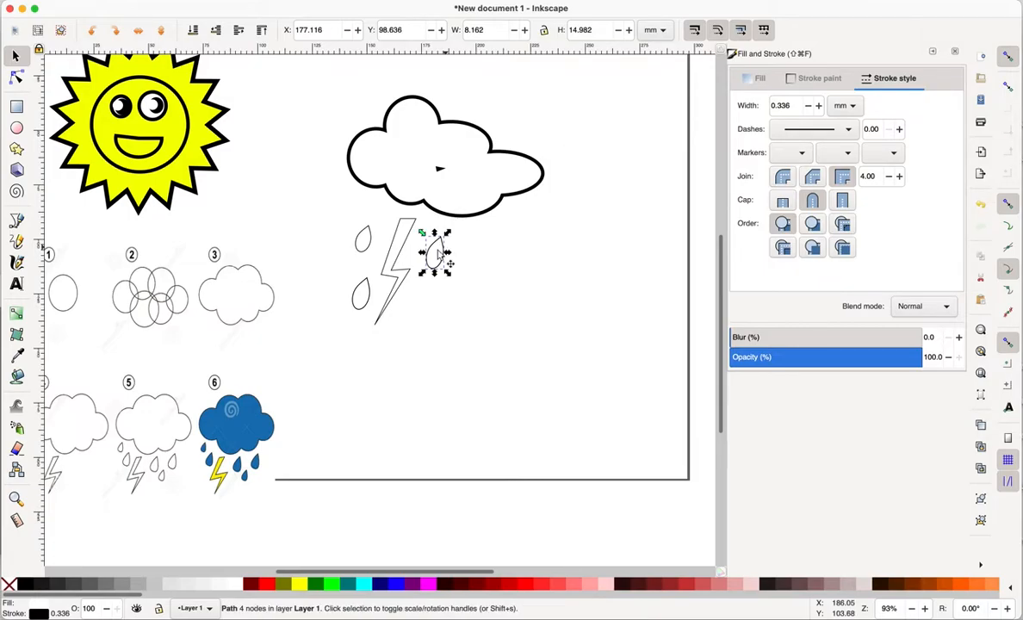
Turn off snapping and place a copy of the raindrop right of the bolt farther right, at about X 193, Y 101 mm.
left_click(1008, 57)
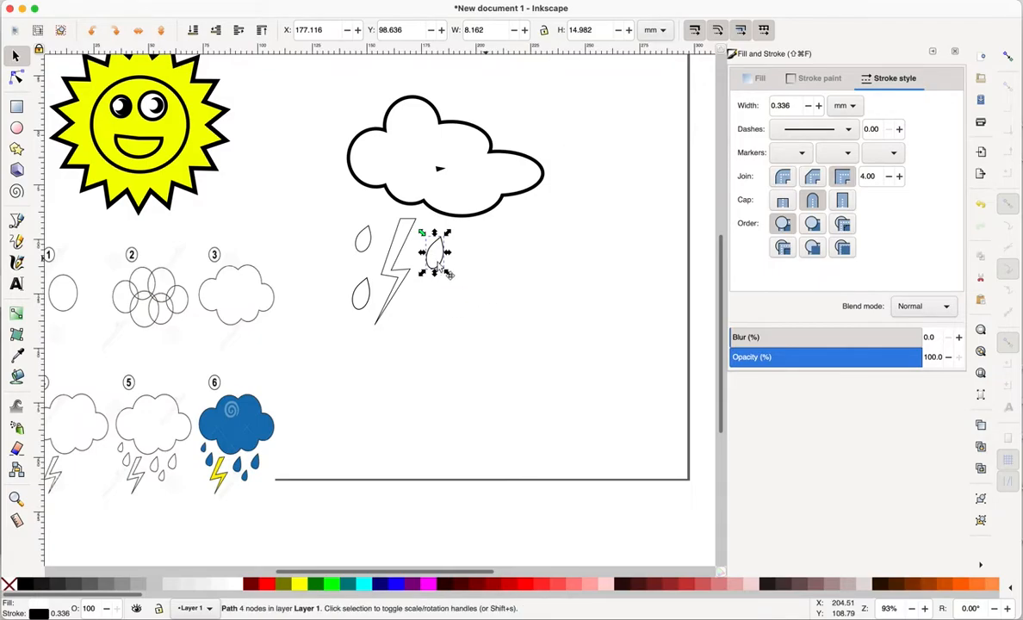
key("Escape")
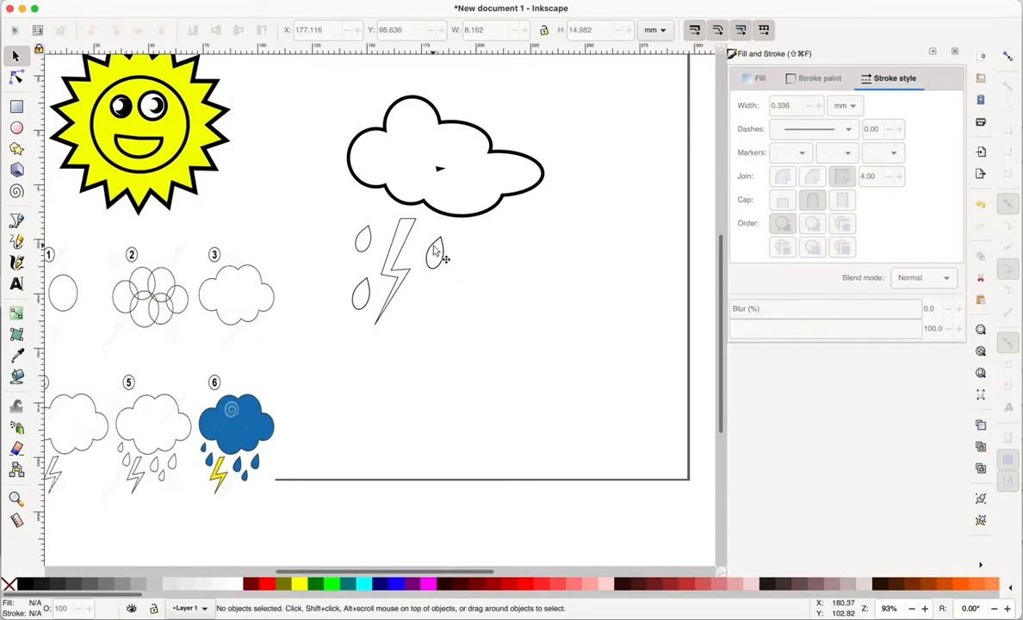
left_click(436, 253)
key("ctrl+d")
left_click_drag(436, 253, 480, 261)
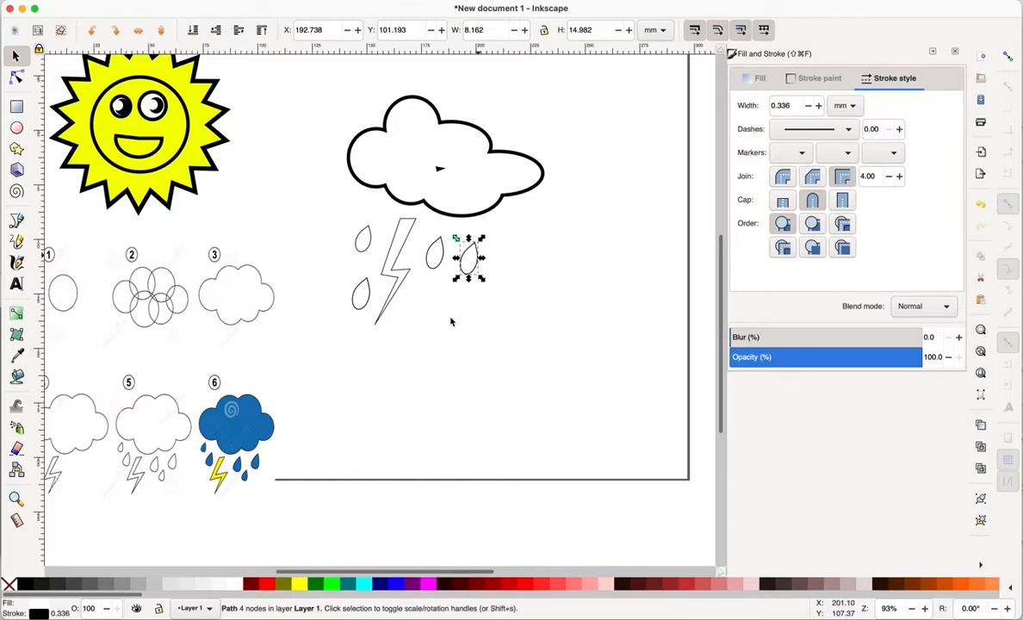
key("Escape")
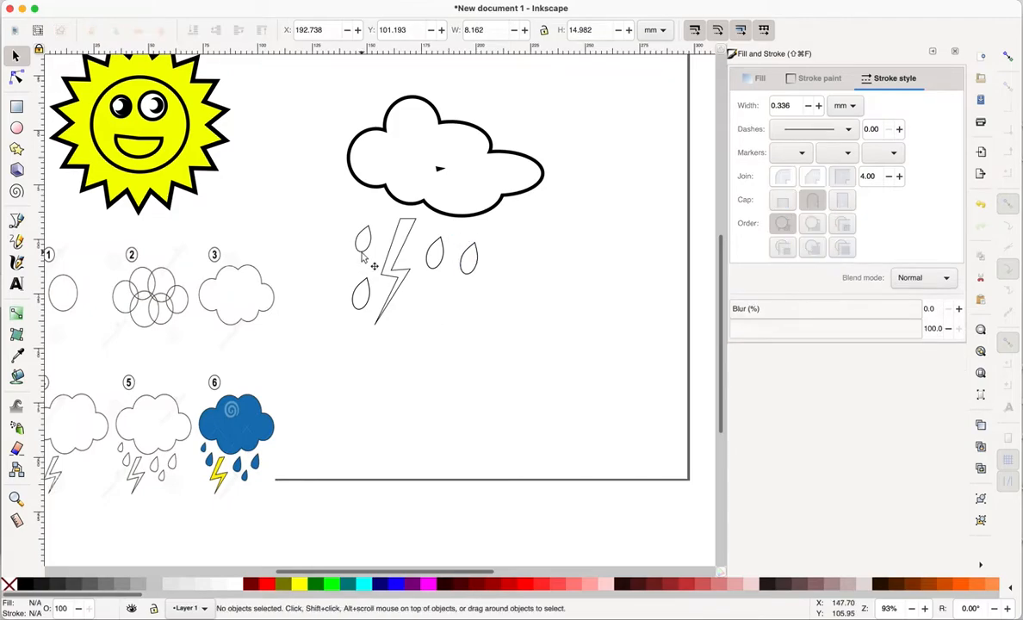
Duplicate the small upper-left raindrop and place the copy below the two right-hand drops, at about X 181, Y 120 mm.
left_click(365, 256)
key("alt")
left_click_drag(364, 248, 452, 307)
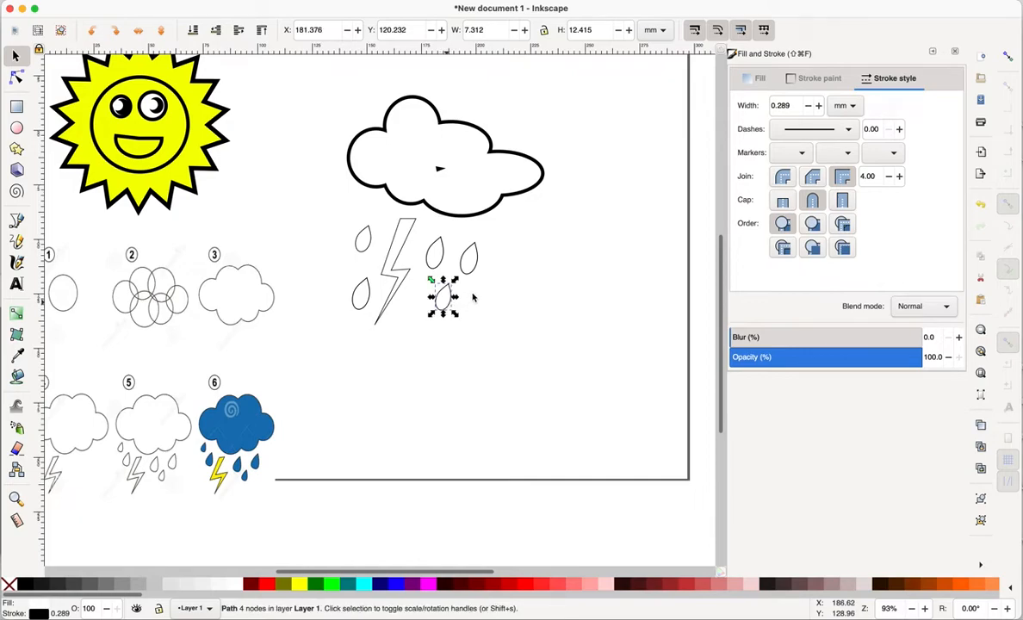
left_click(625, 203)
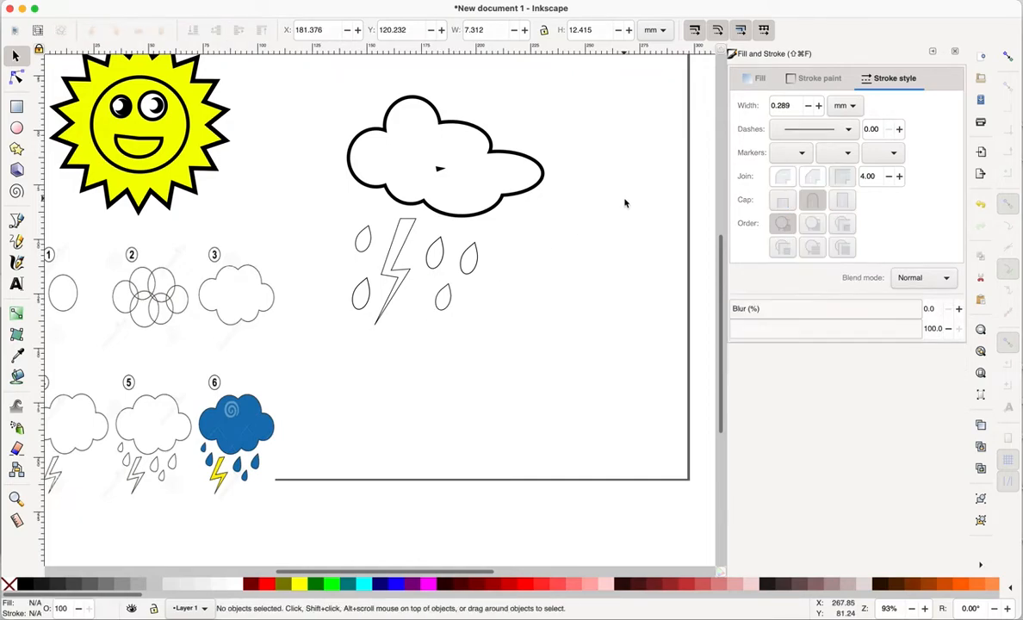
Set the cloud outline's stroke width to 1 mm.
left_click(434, 214)
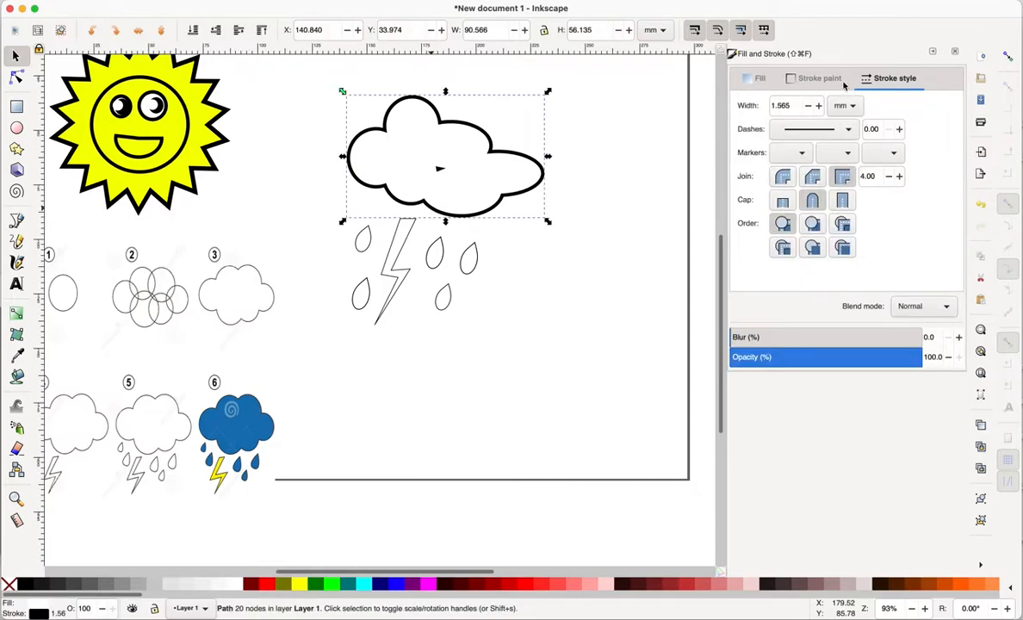
left_click_drag(790, 105, 748, 106)
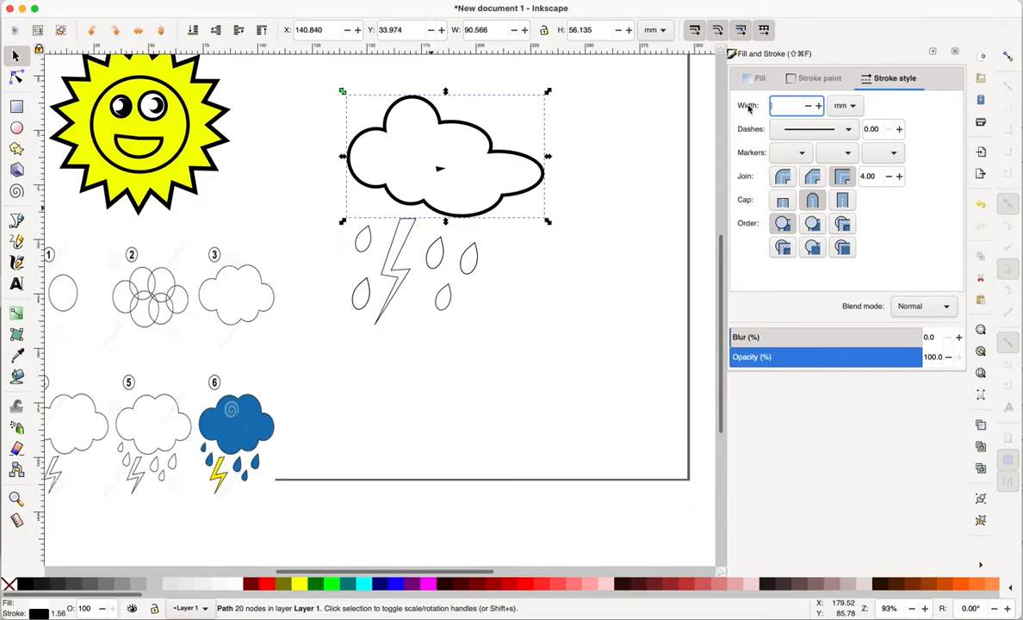
key("Return")
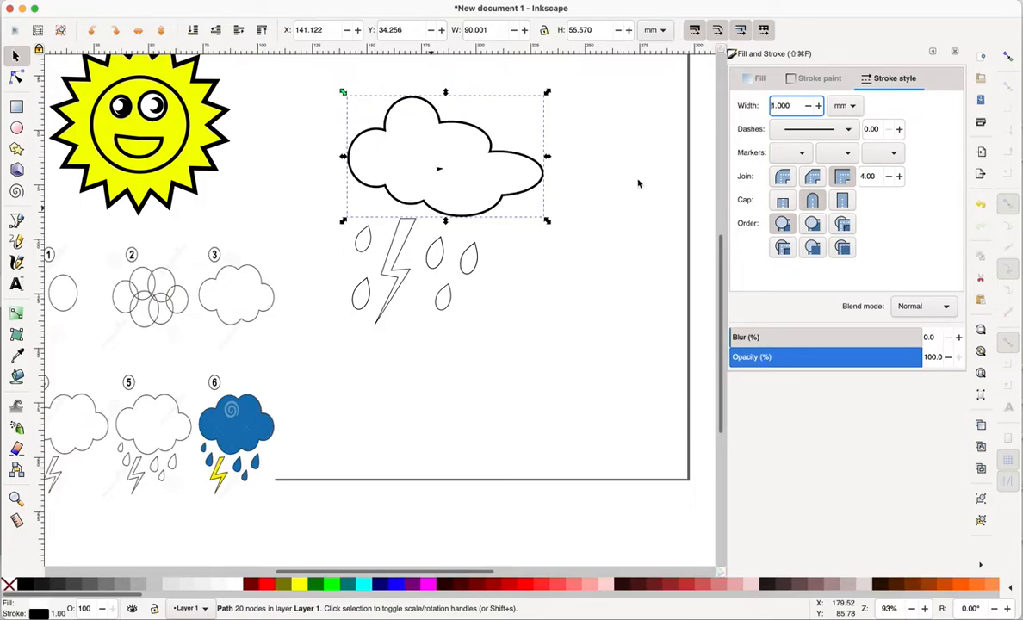
Set the stroke width of the two upper raindrops right of the bolt to 1 mm.
left_click(470, 276)
left_click(464, 251)
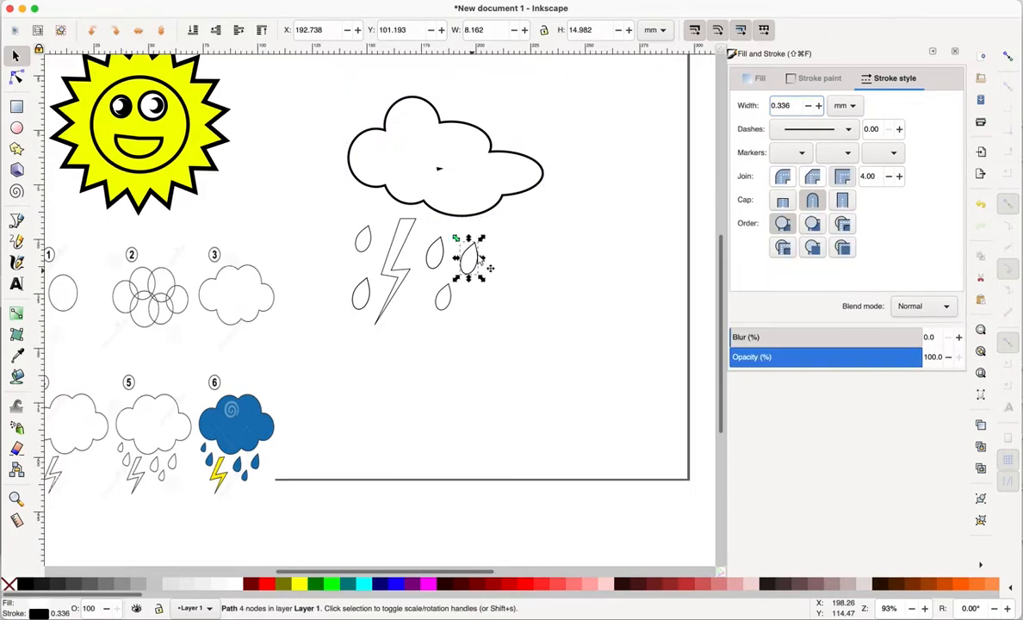
left_click_drag(792, 105, 753, 104)
type("1")
key("Return")
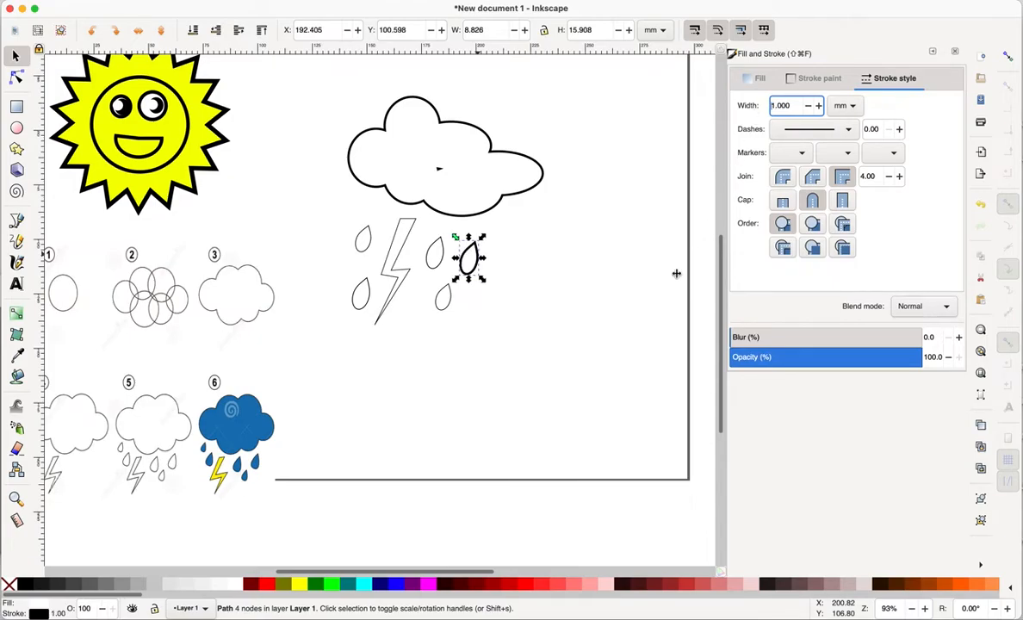
left_click(431, 245)
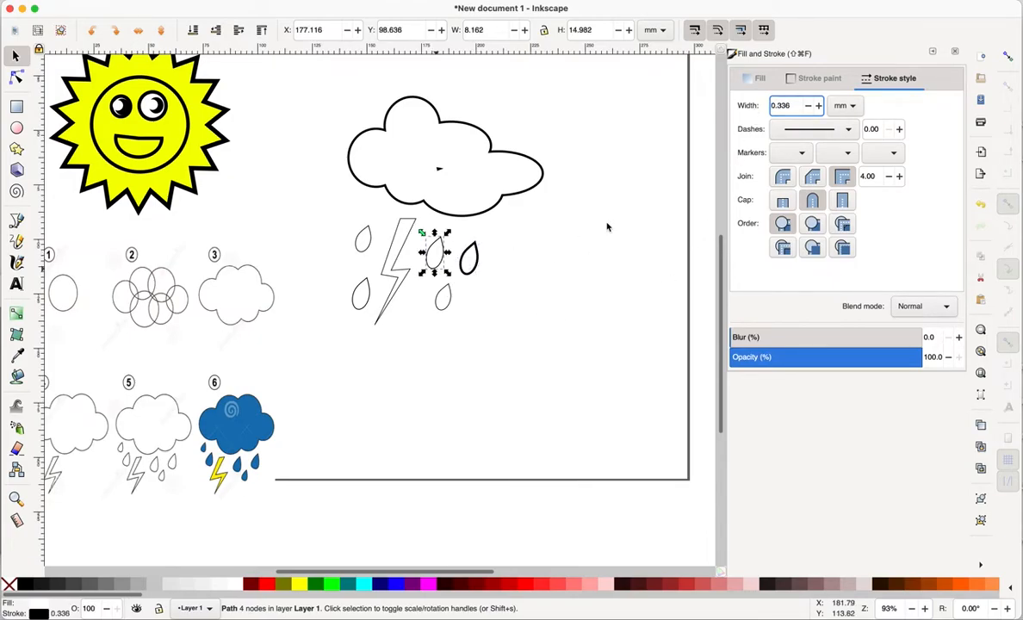
type("1")
key("Return")
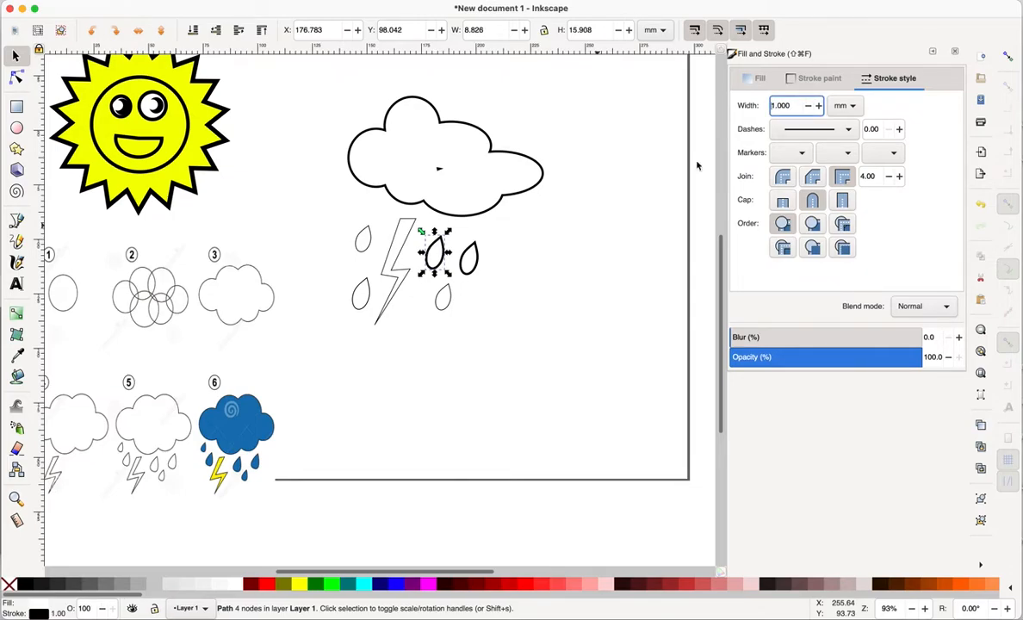
Set the lightning bolt's stroke width to 1 mm.
left_click(407, 248)
left_click_drag(796, 106, 743, 105)
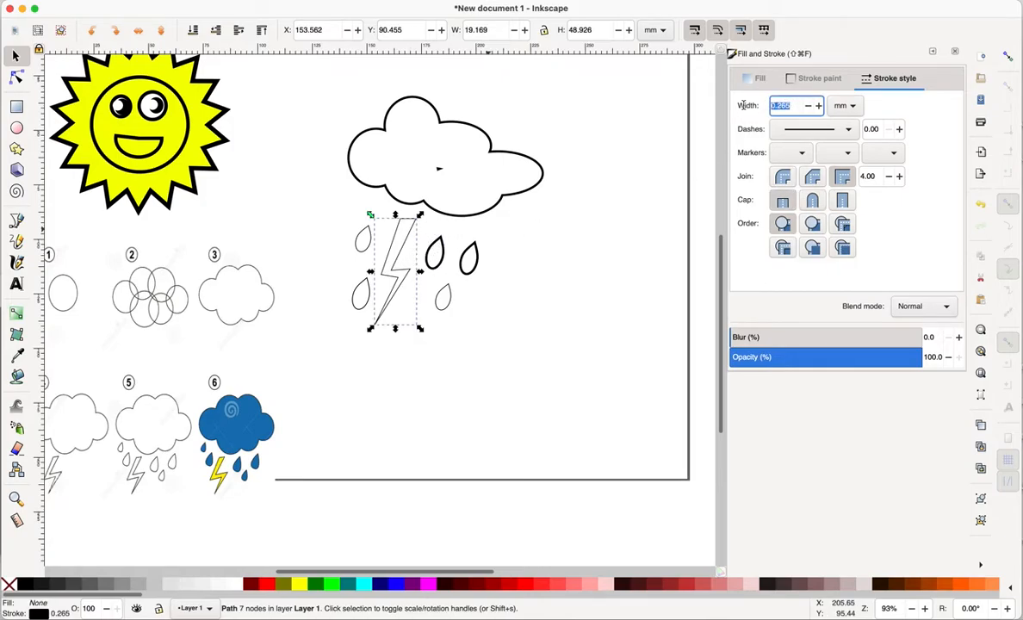
type("1")
key("Return")
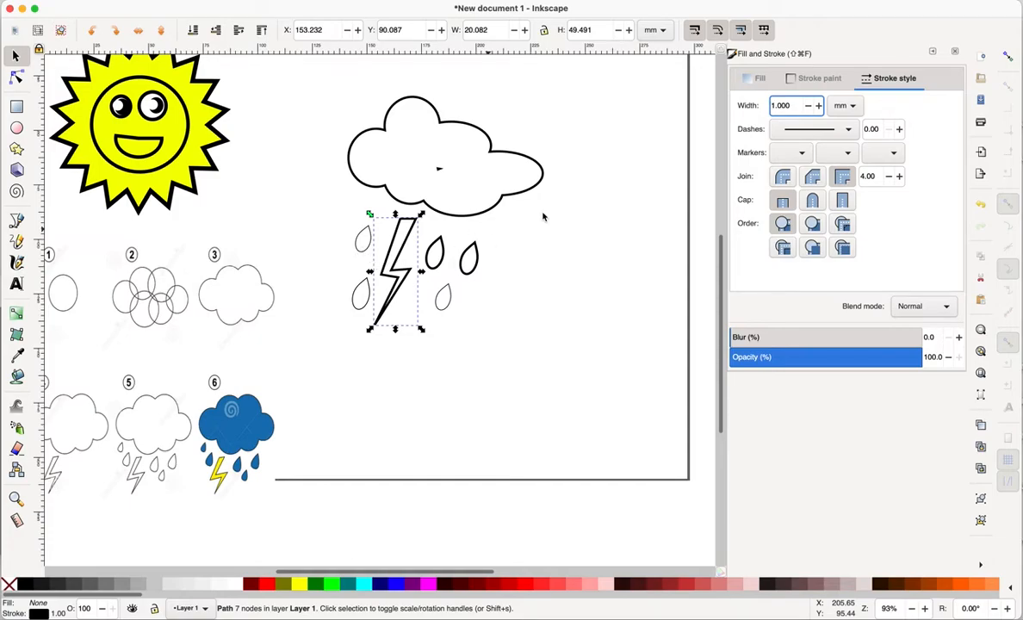
Set the stroke width of both raindrops left of the bolt to 1 mm.
double_click(773, 105)
type("1")
key("Return")
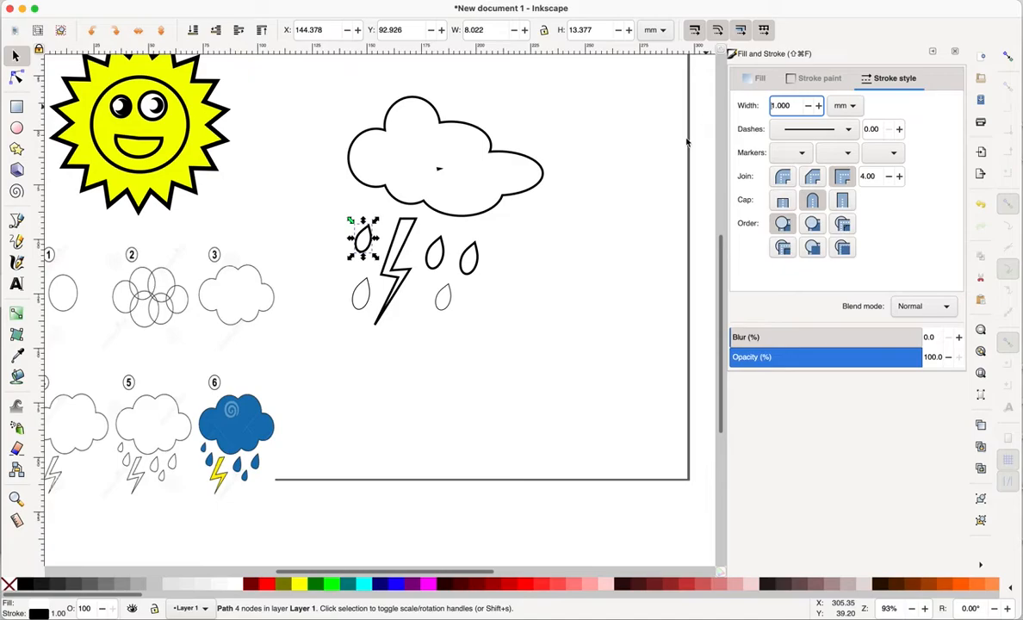
left_click(354, 296)
left_click_drag(791, 105, 725, 109)
scroll(739, 107, "down", 3)
type("1")
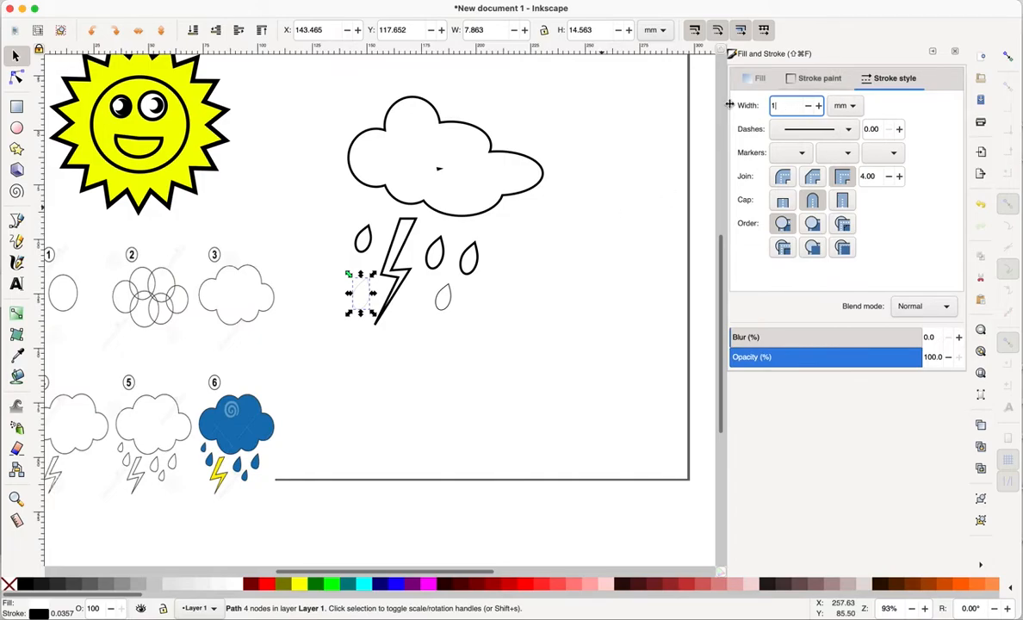
left_click(587, 234)
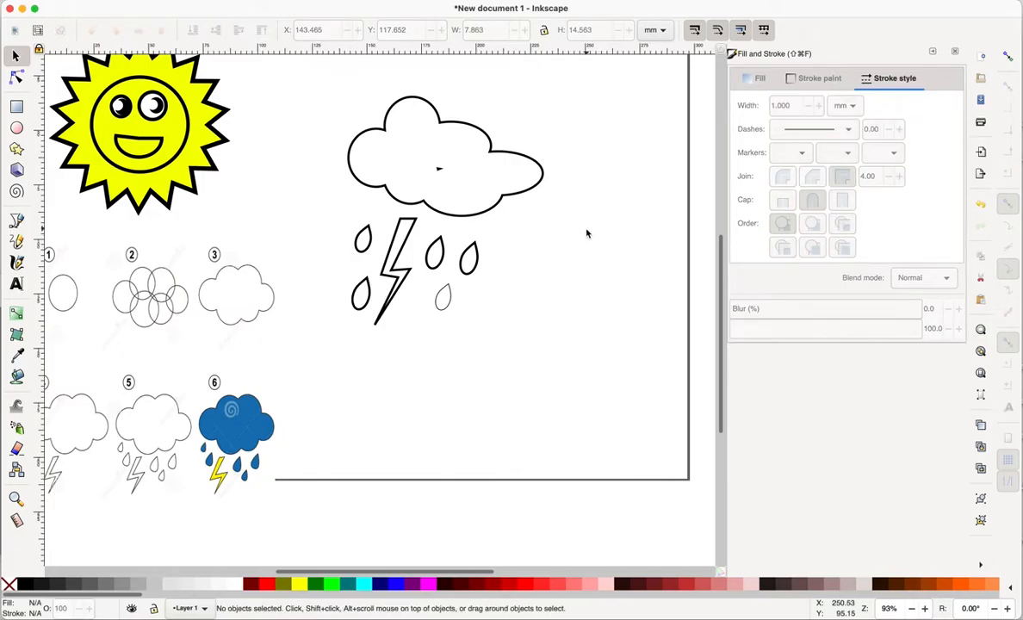
Set the stroke width of the small lower raindrop right of the bolt to 1 mm.
left_click(442, 300)
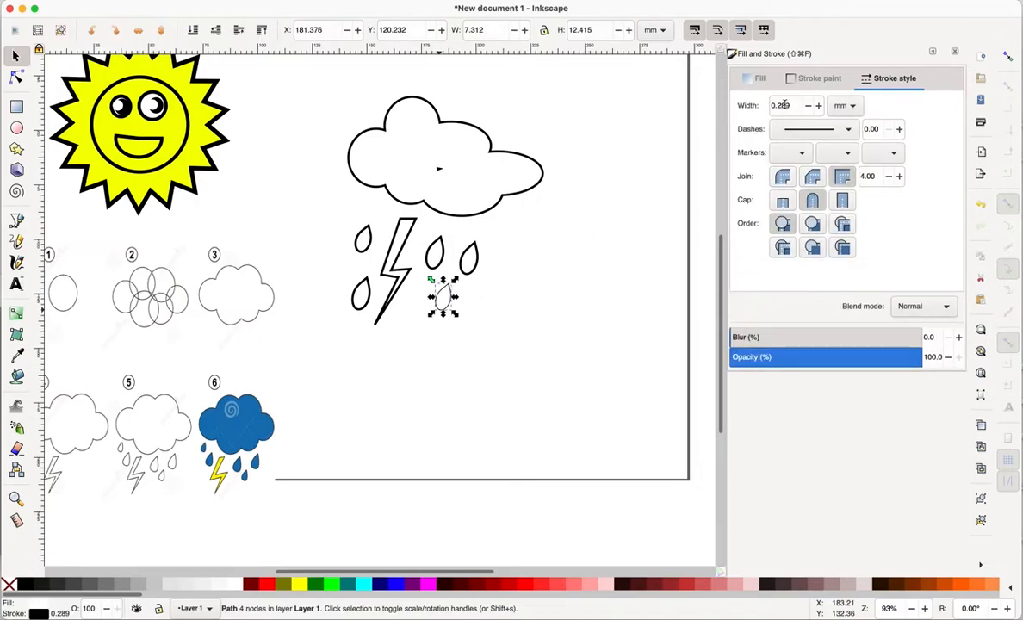
left_click_drag(795, 106, 729, 104)
type("1")
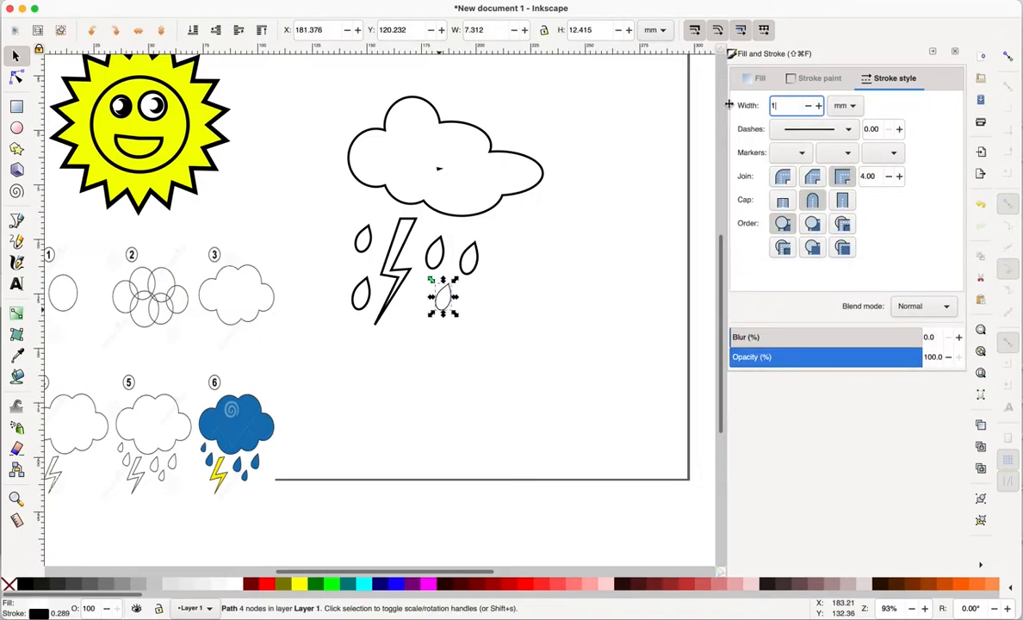
key("Return")
left_click(648, 252)
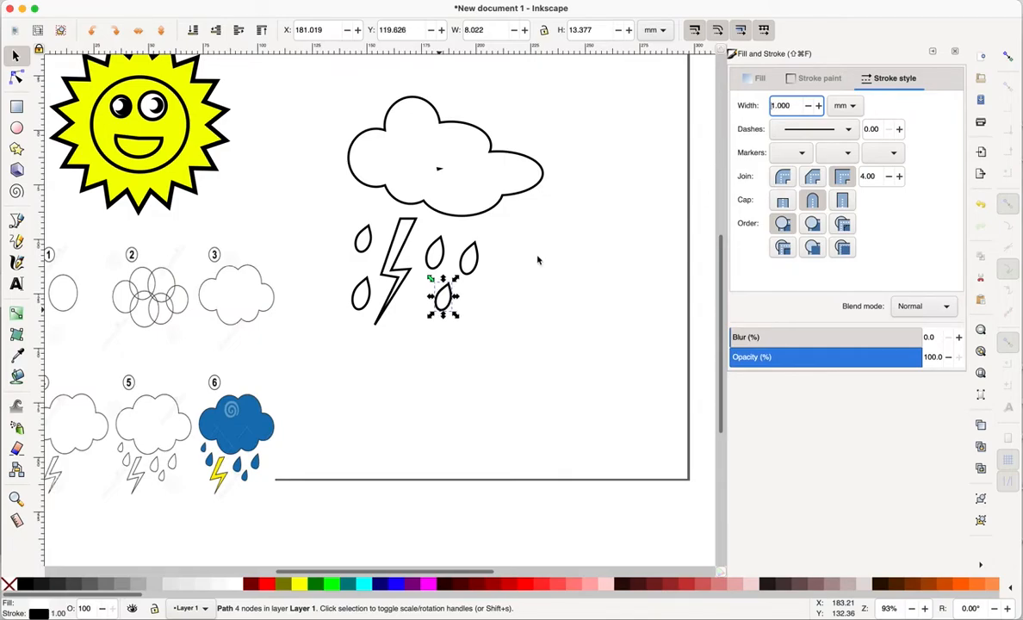
Give the cloud a light blue flat fill, RGBA 4fa6ffff.
left_click(404, 107)
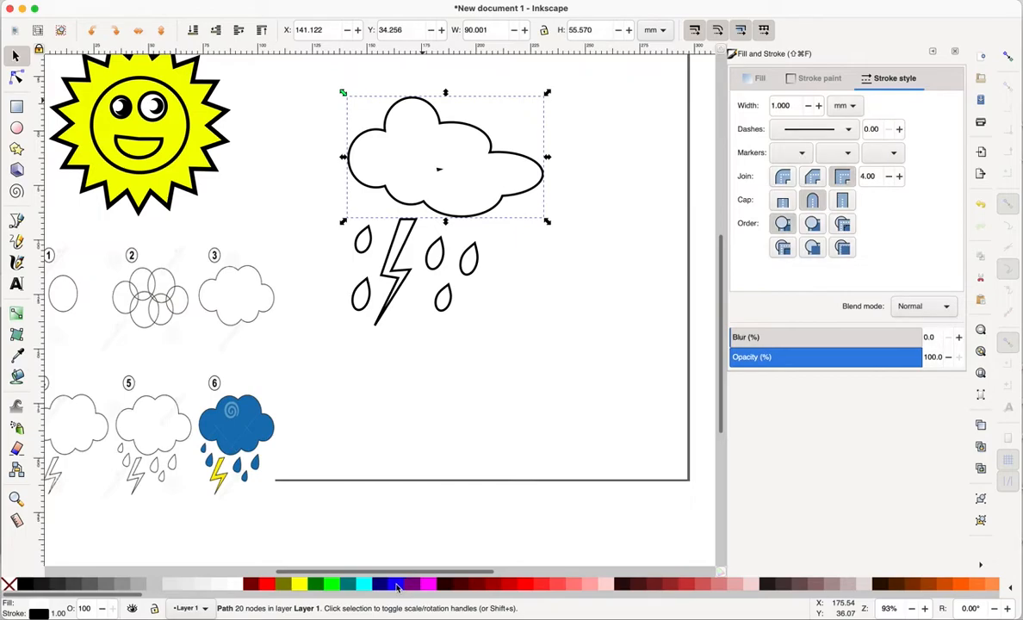
left_click(749, 80)
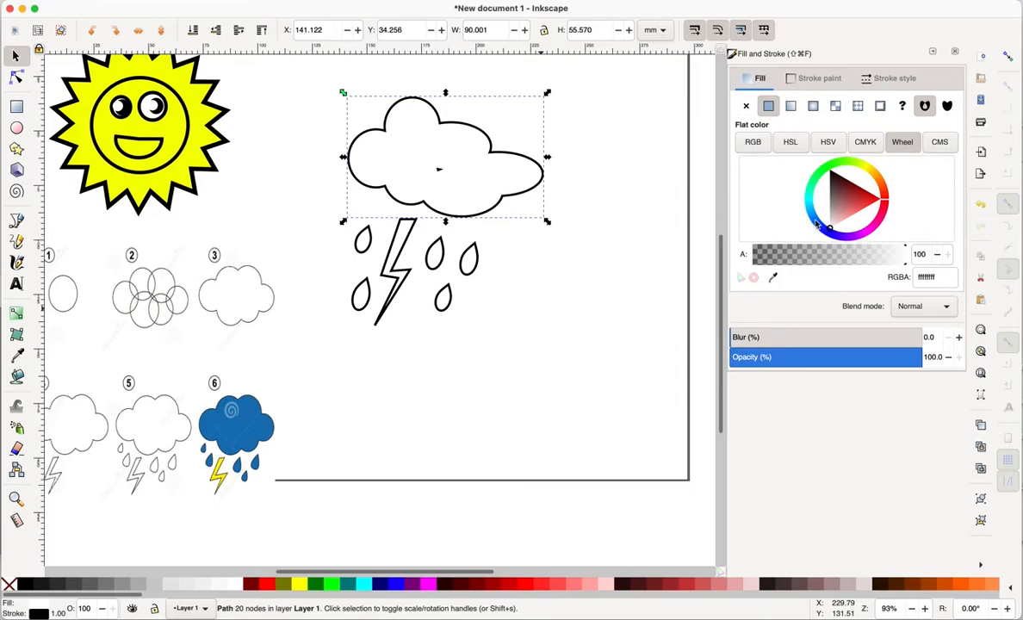
left_click_drag(820, 225, 820, 212)
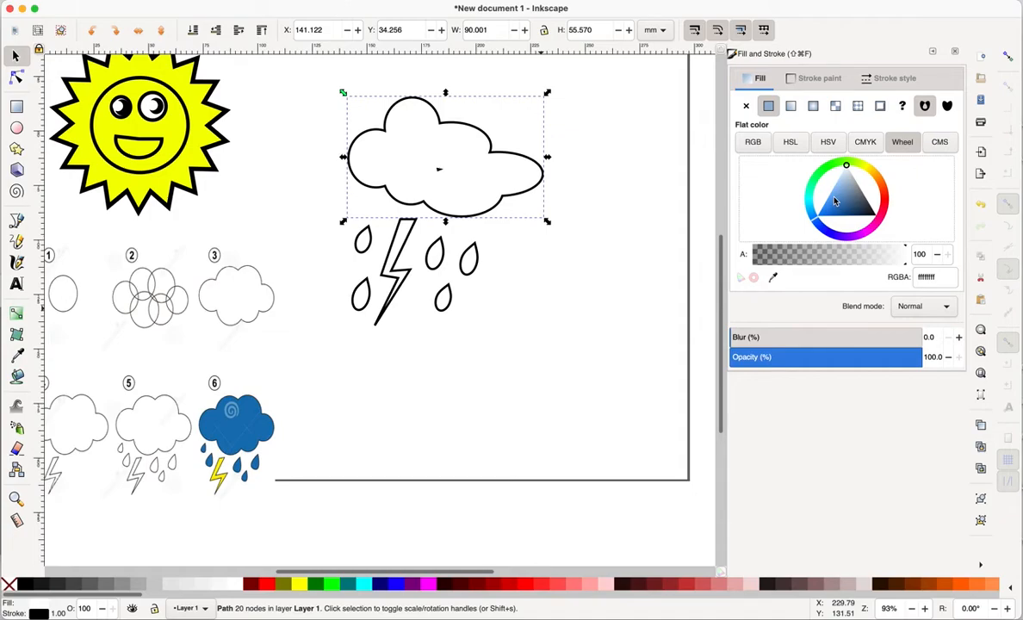
left_click_drag(840, 196, 769, 186)
left_click(548, 259)
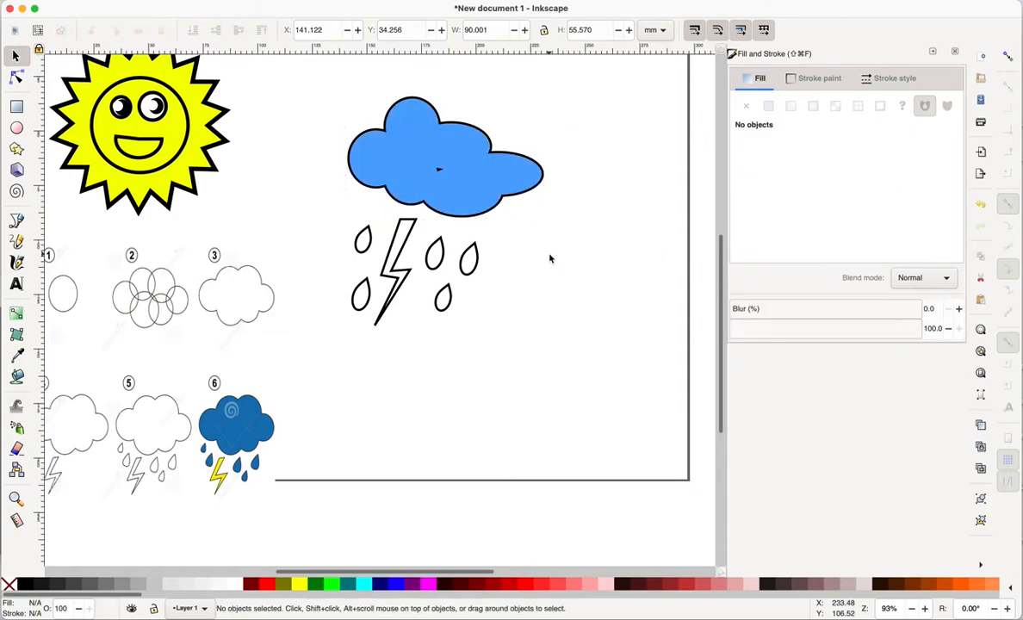
Fill all five raindrops with the light blue sampled from the cloud.
left_click(363, 243)
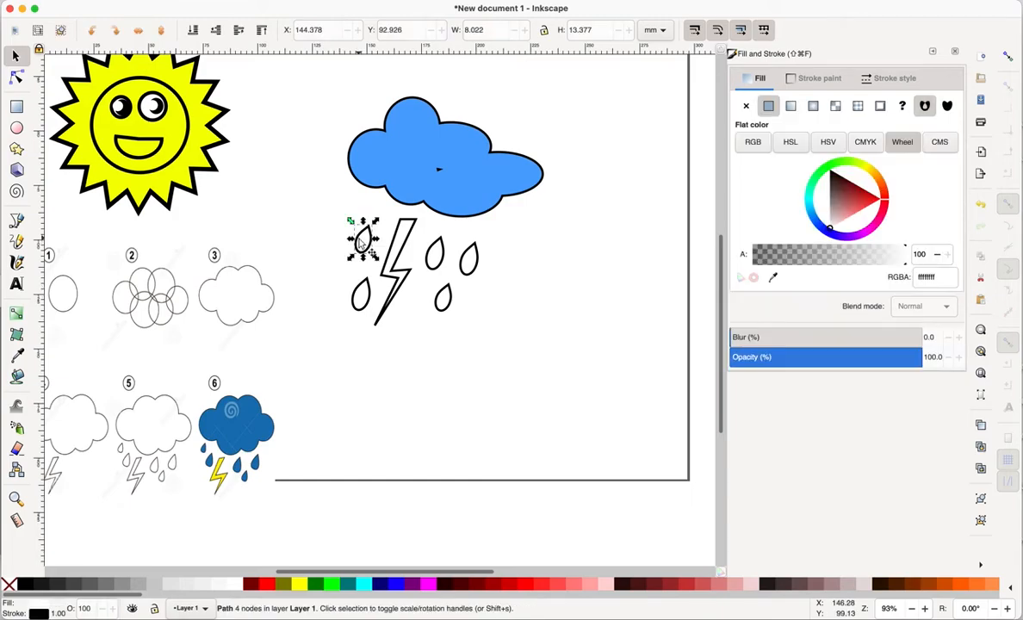
left_click(366, 305, "shift")
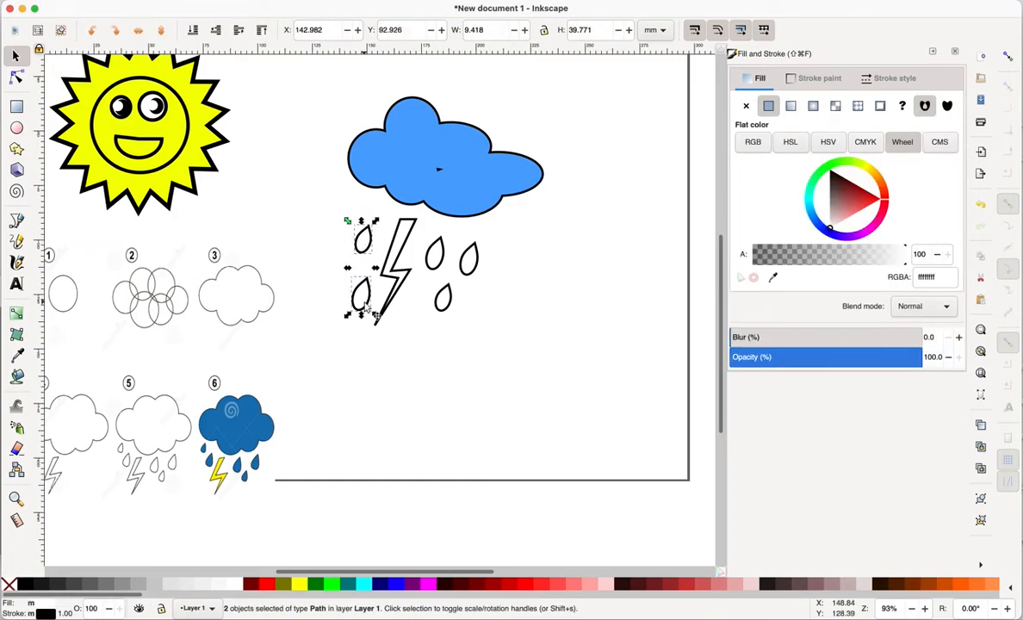
left_click(435, 254, "shift")
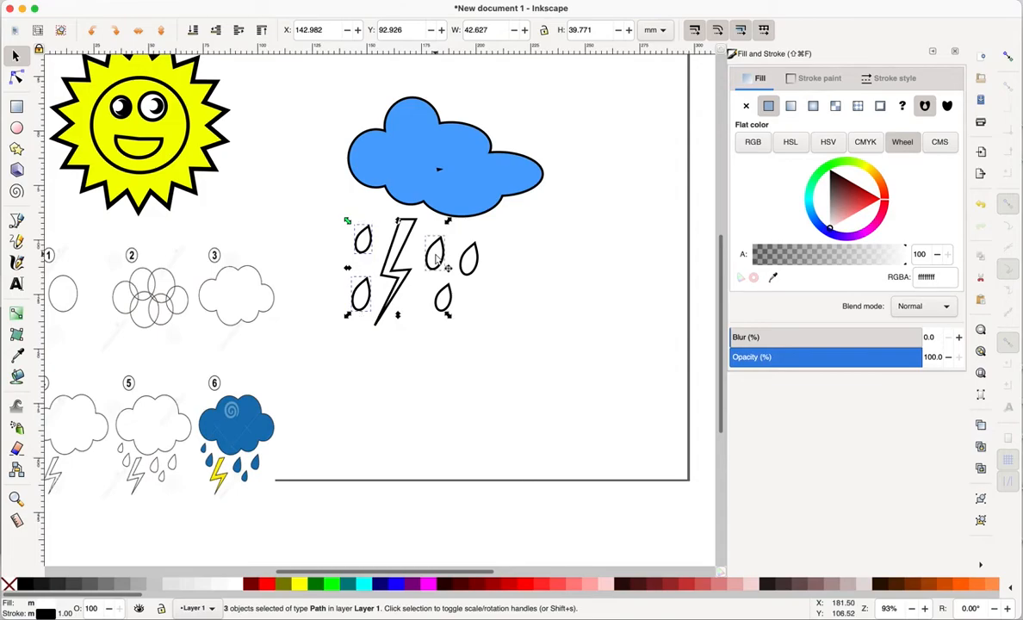
left_click(469, 260, "shift")
left_click(444, 299, "shift")
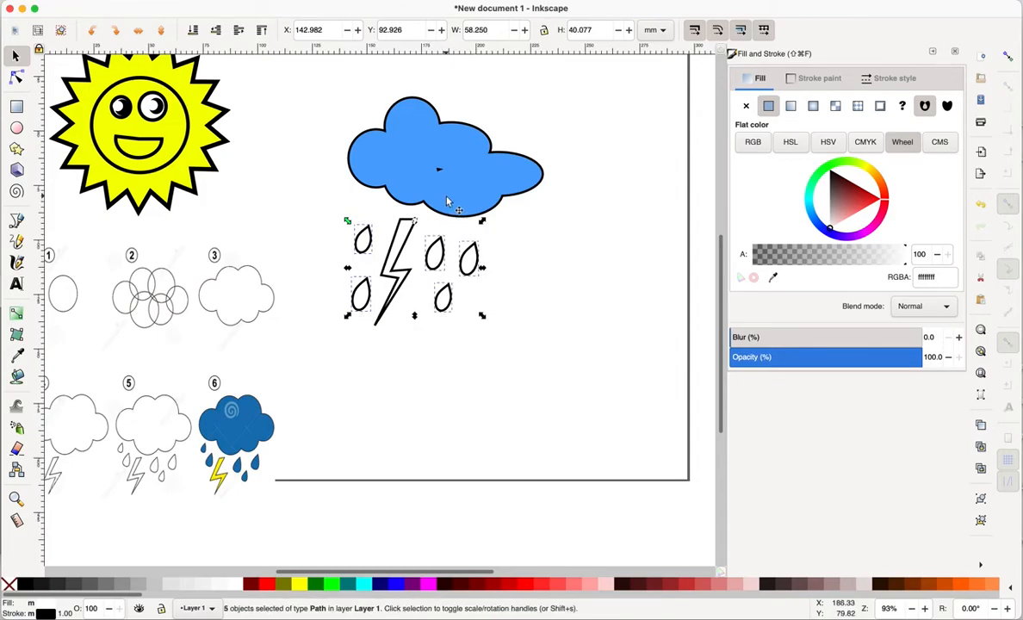
left_click(773, 278)
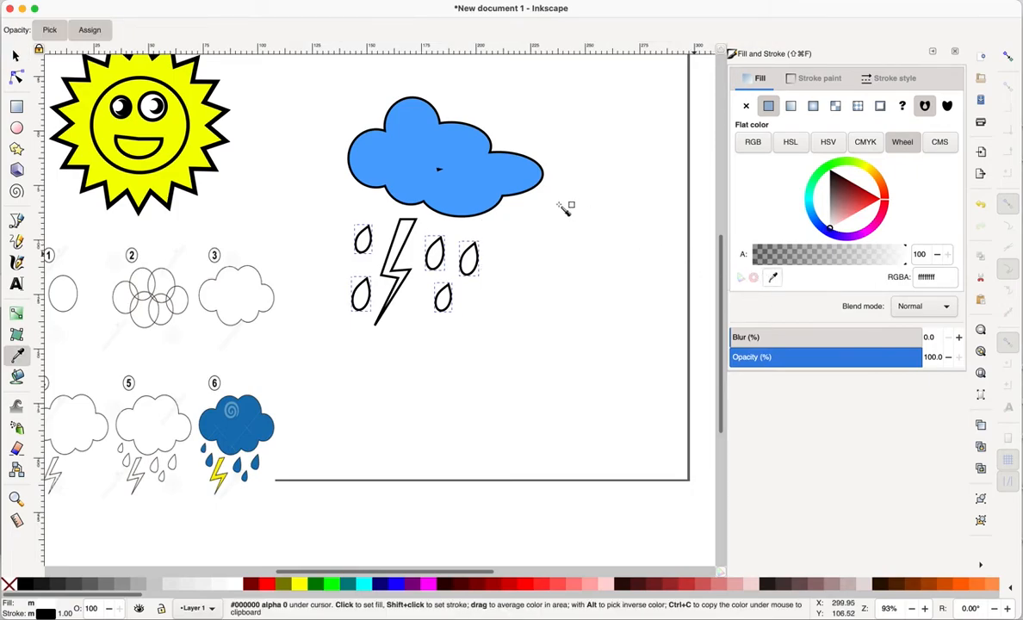
left_click(505, 179)
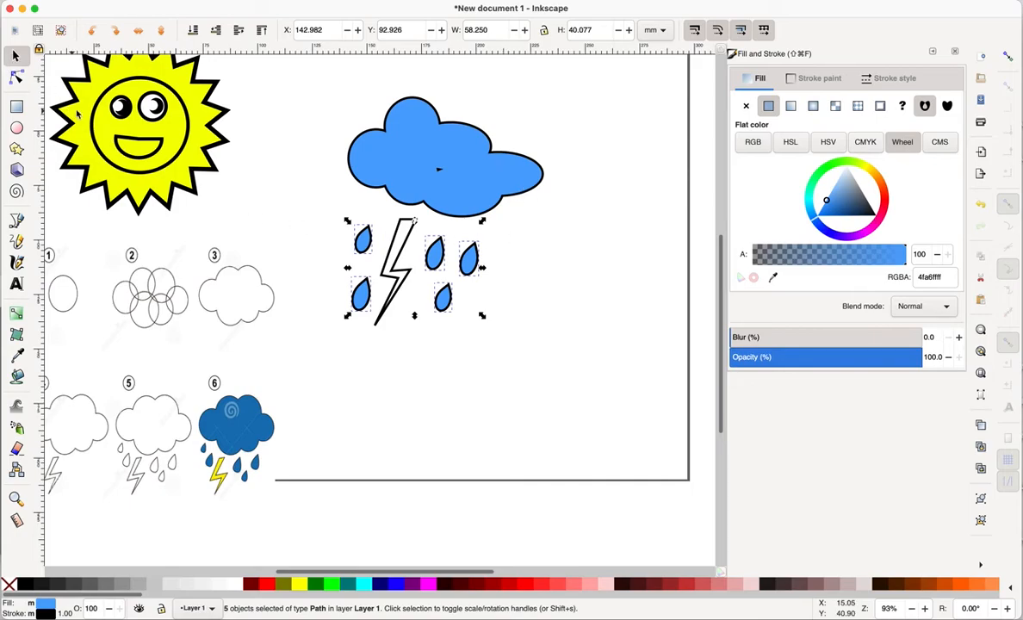
left_click(436, 349)
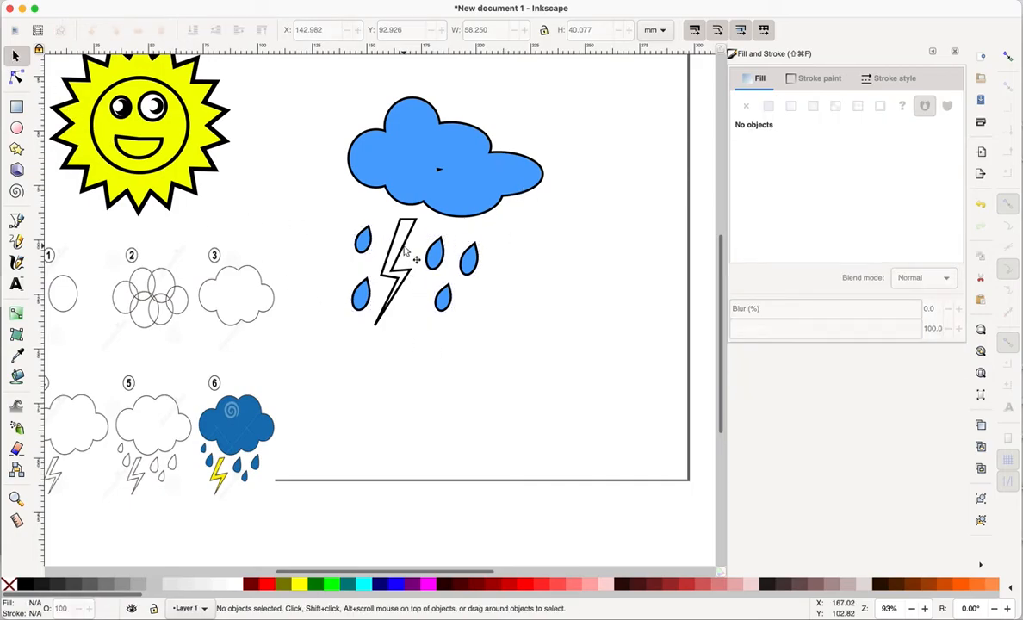
Give the lightning bolt a flat fill in the yellow sampled from the sun.
left_click(404, 249)
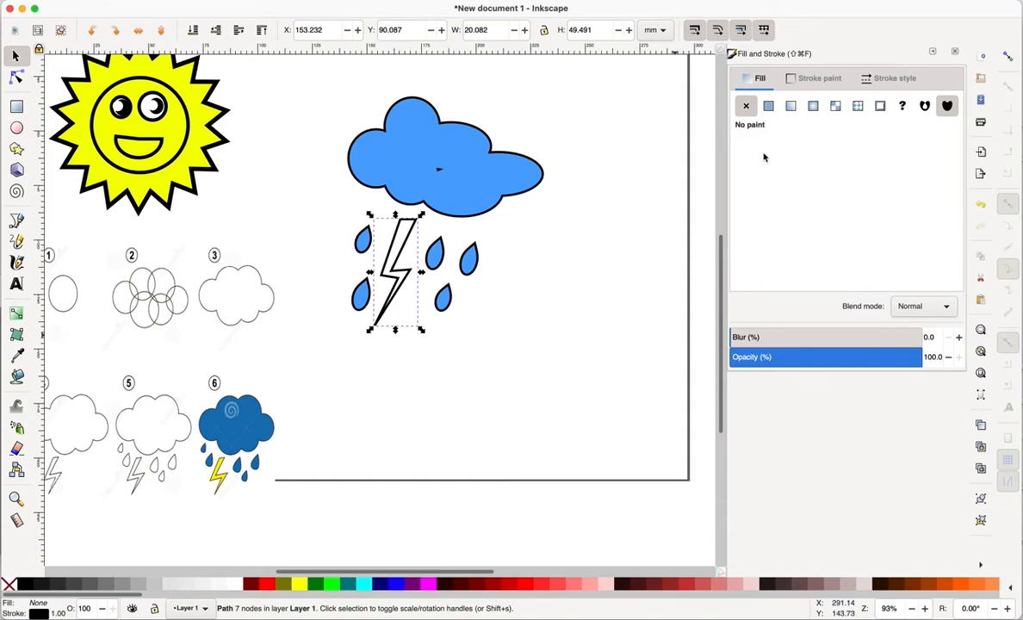
left_click(769, 107)
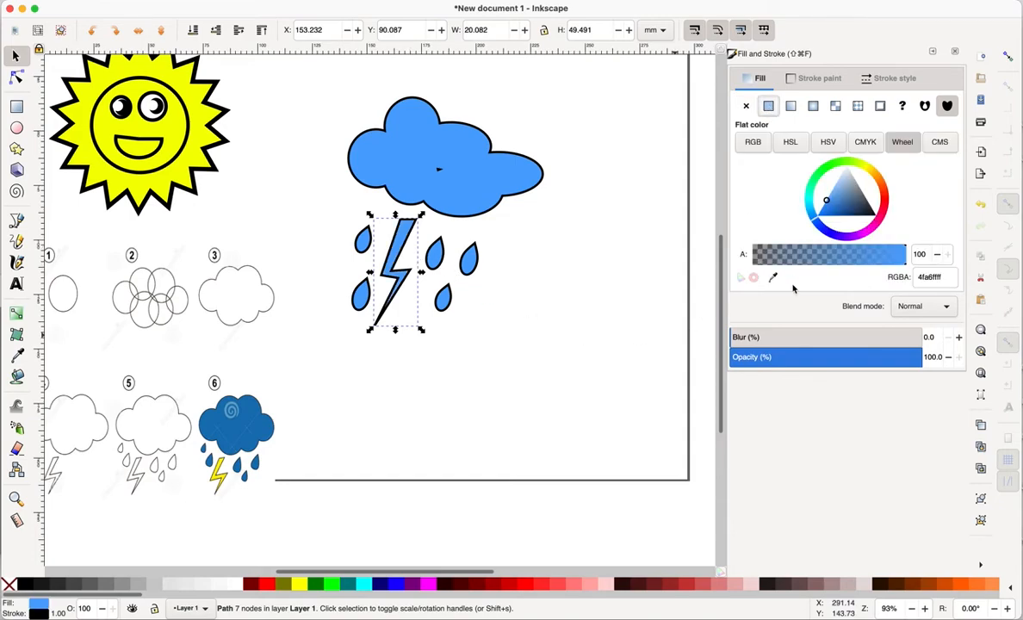
left_click(772, 278)
left_click(182, 176)
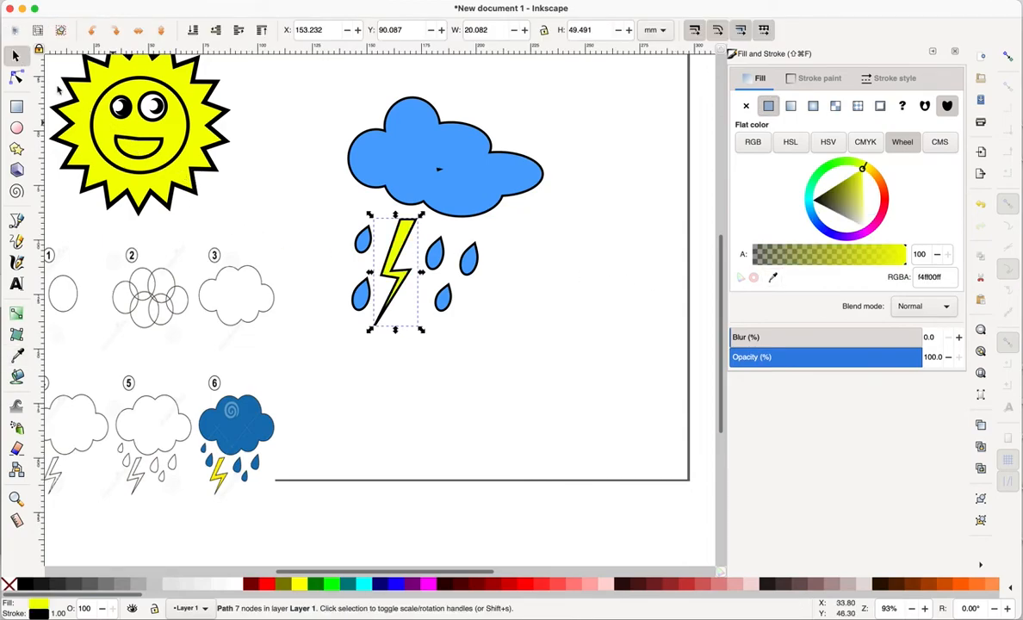
left_click(523, 357)
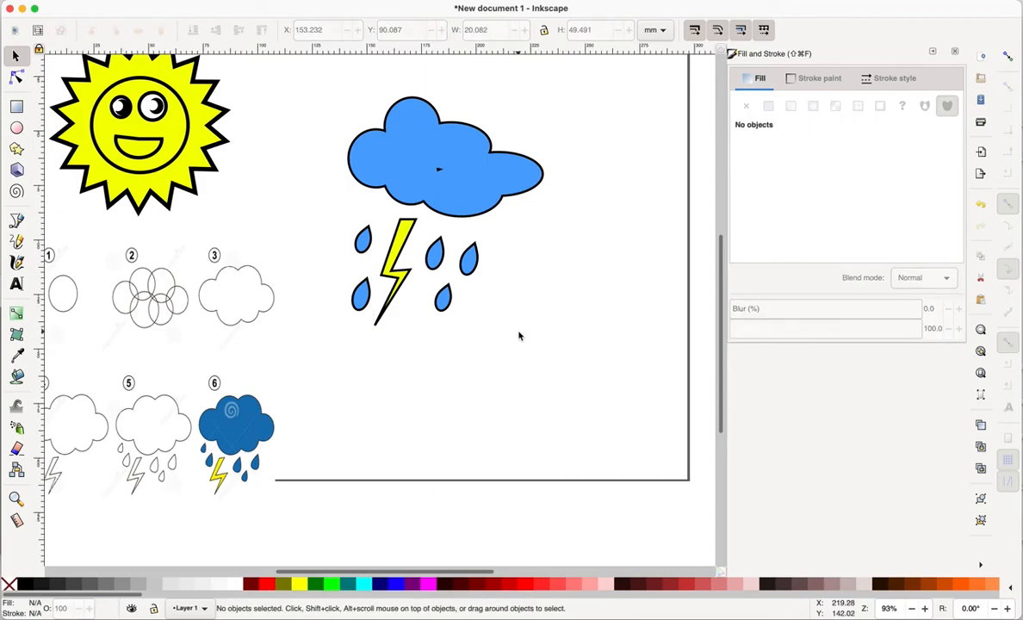
scroll(527, 336, "up", 3)
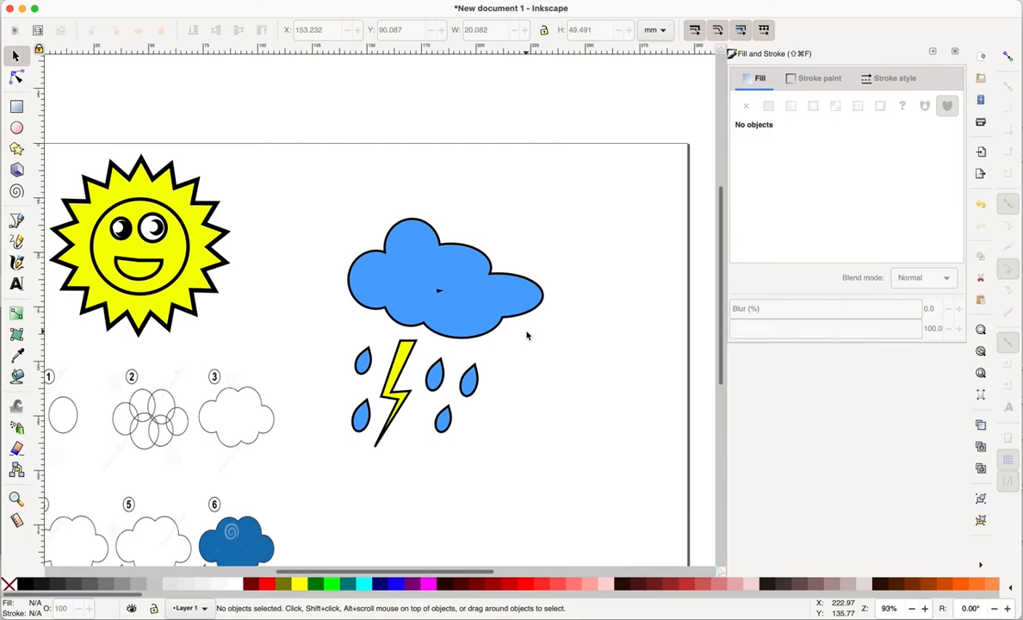
scroll(528, 336, "right", 3)
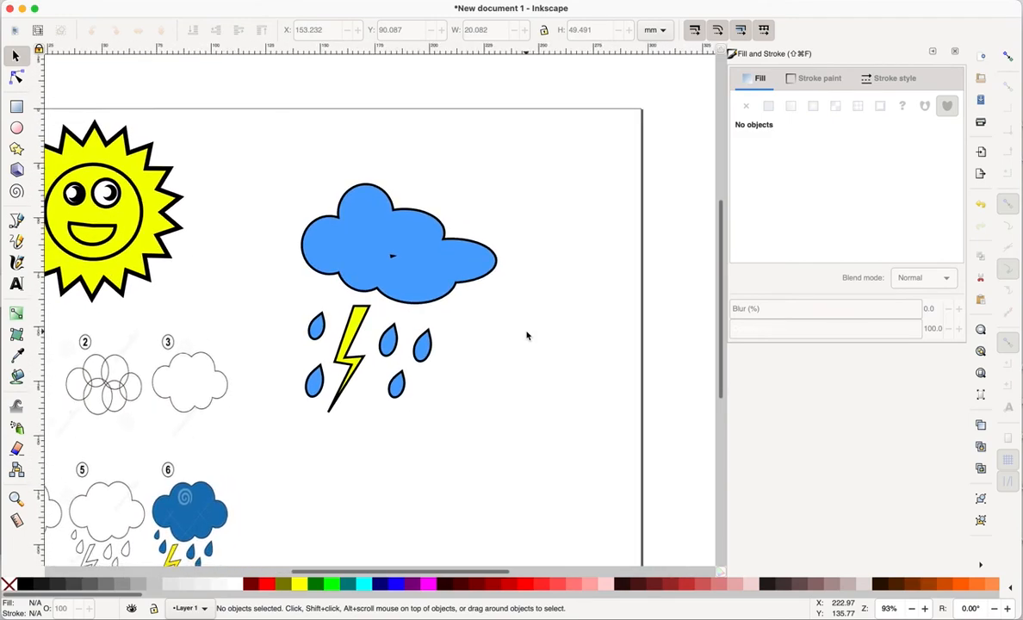
scroll(527, 336, "left", 2)
scroll(527, 336, "down", 3)
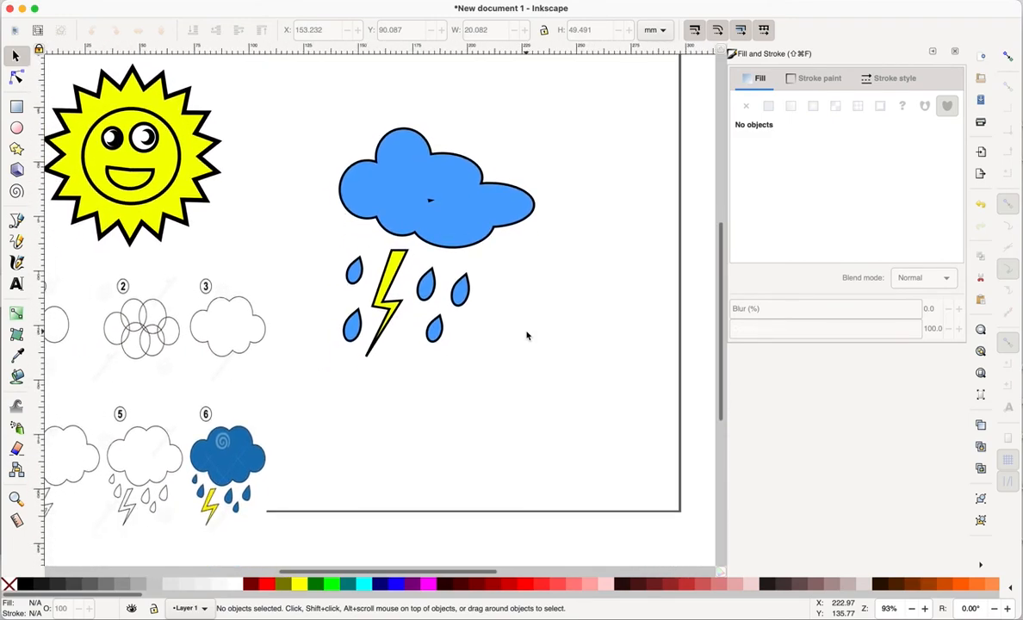